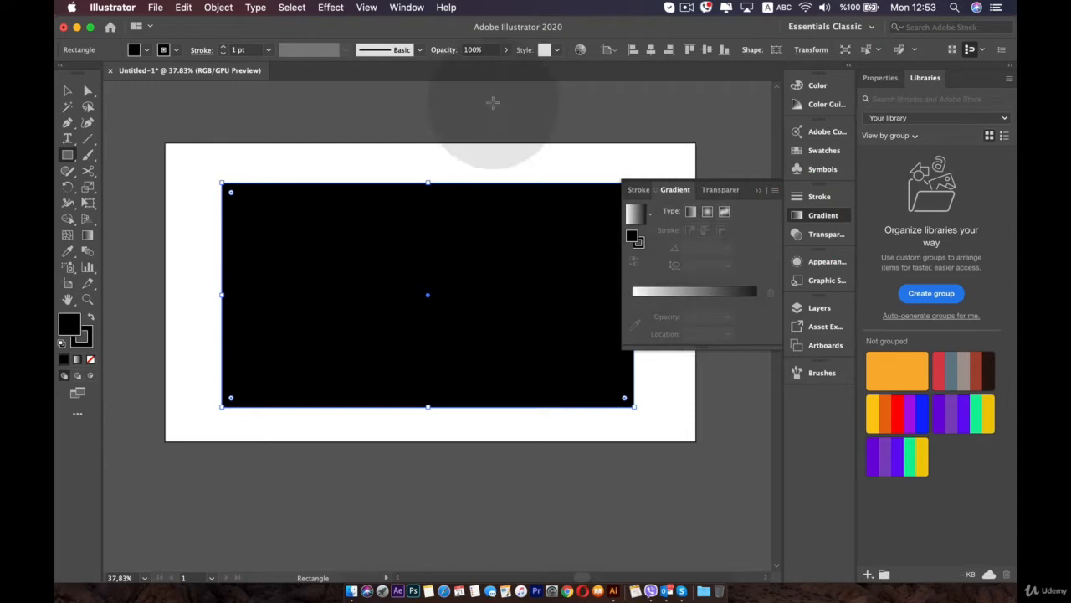
{"action": "left_click", "coordinate": [407, 7]}
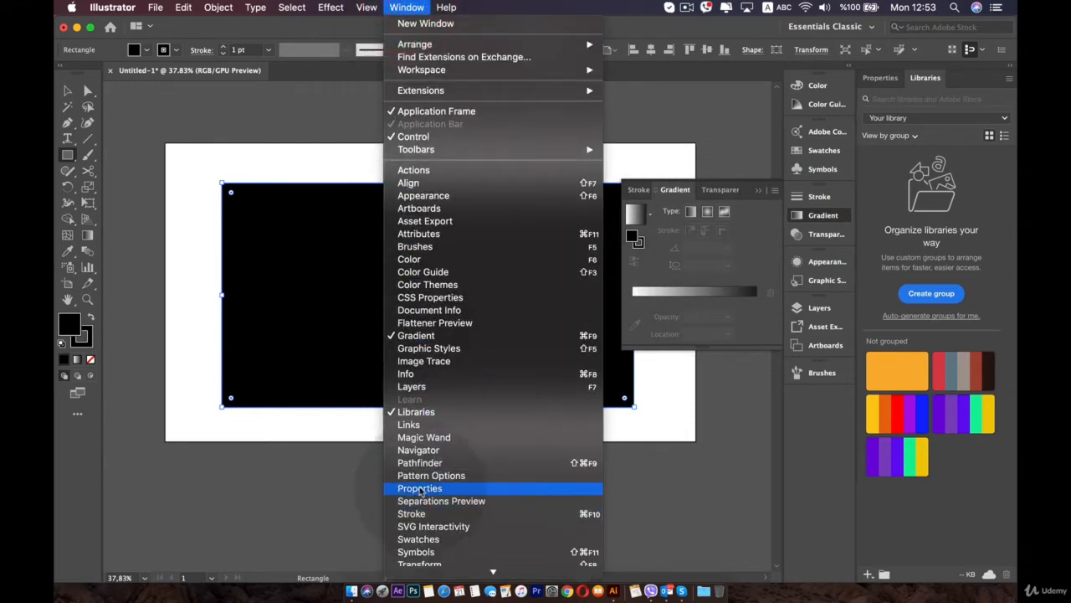
{"action": "left_click", "coordinate": [432, 337]}
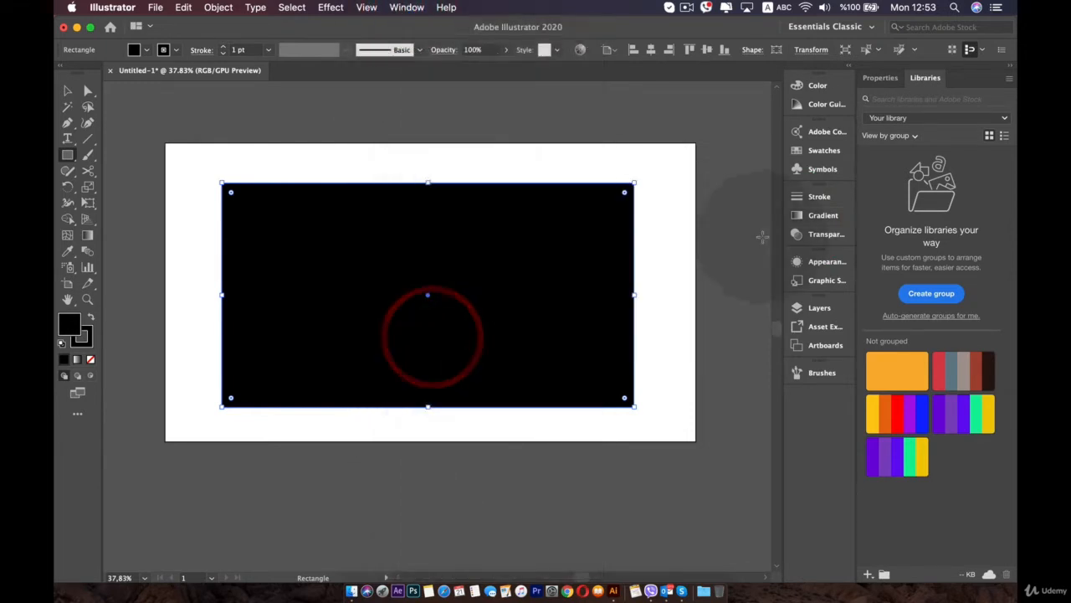
{"action": "left_click", "coordinate": [820, 217]}
{"action": "left_click", "coordinate": [822, 216]}
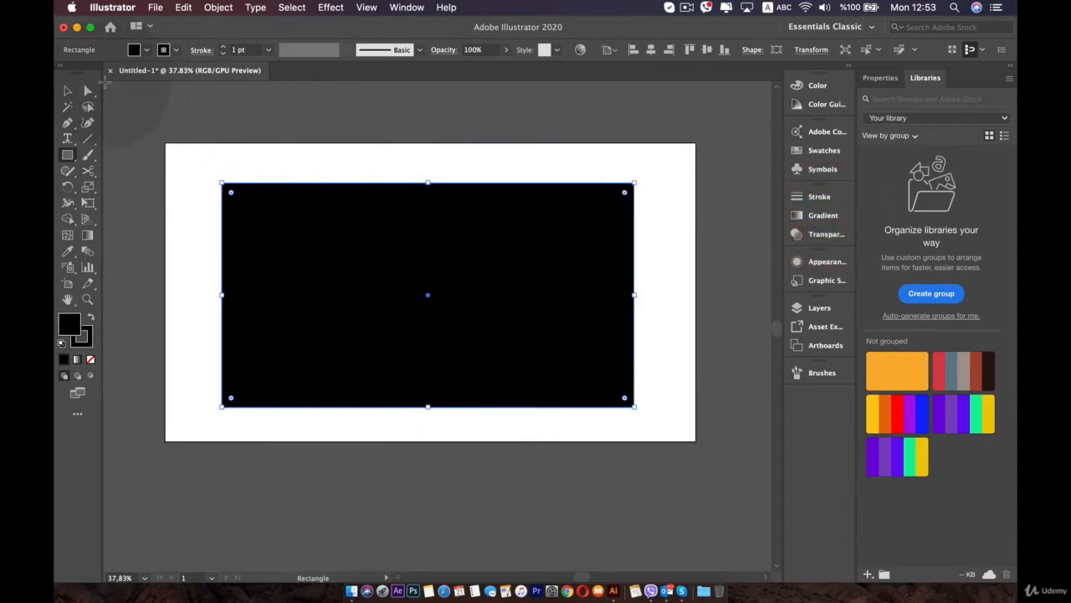
- Try filling the selected black rectangle with the default white-to-black gradient, and undo it
{"action": "left_click", "coordinate": [67, 91]}
{"action": "left_click", "coordinate": [445, 280]}
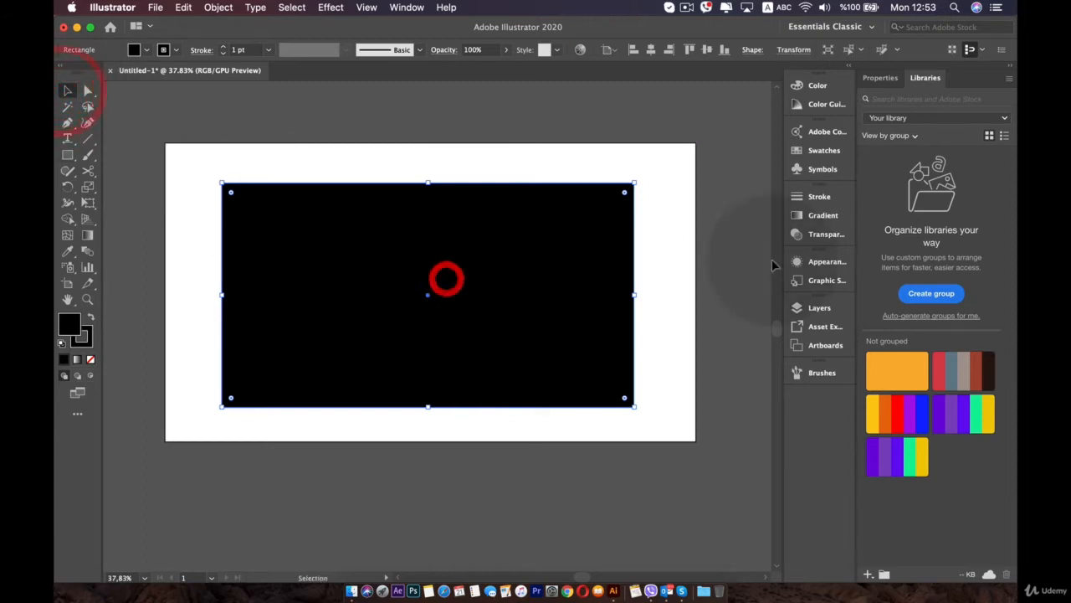
{"action": "left_click", "coordinate": [823, 216]}
{"action": "left_click", "coordinate": [702, 292]}
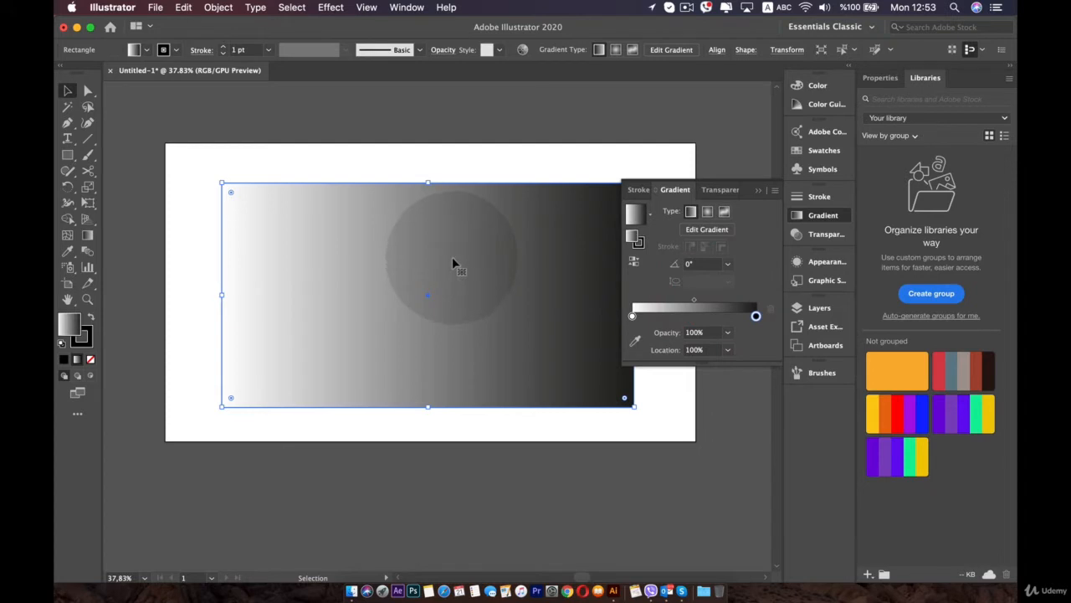
{"action": "key", "text": "super"}
{"action": "key", "text": "super+z"}
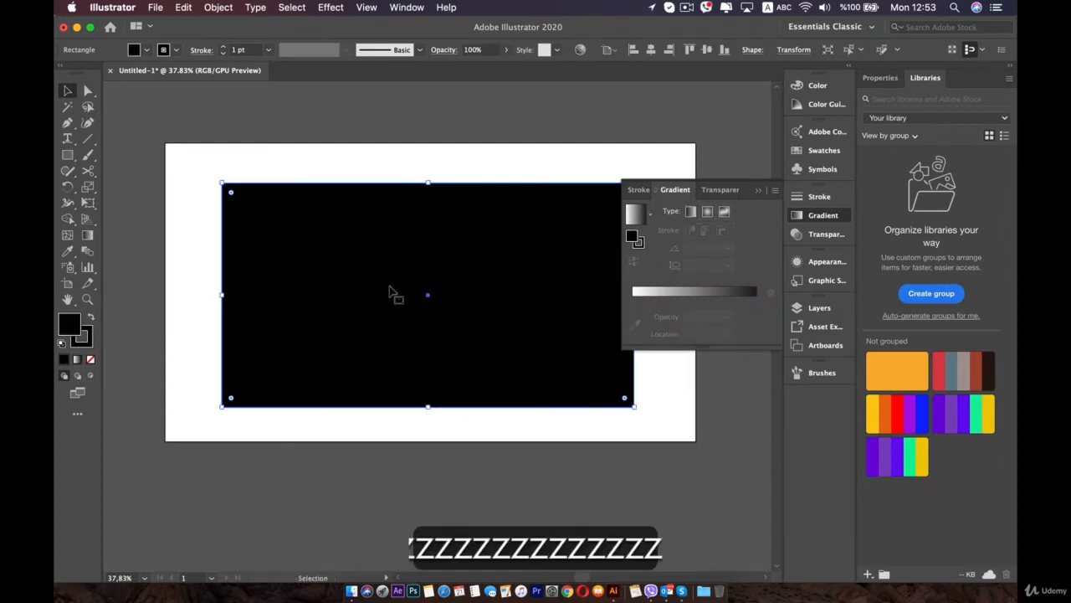
- Try the current gradient fill and a black-and-white gradient swatch on the rectangle, undoing each one
{"action": "left_click", "coordinate": [76, 361]}
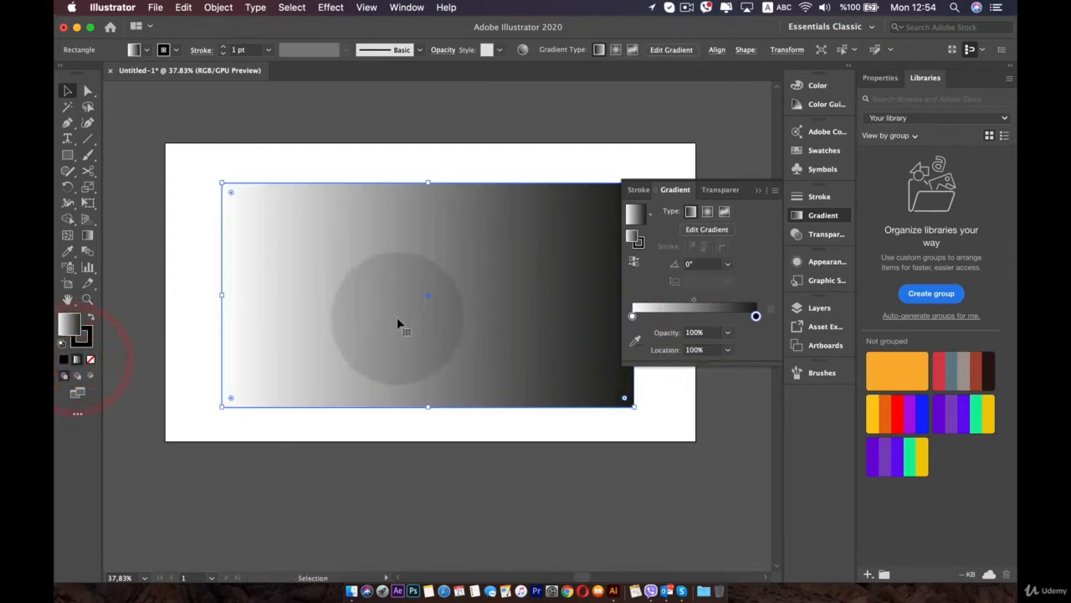
{"action": "key", "text": "super"}
{"action": "key", "text": "super+z"}
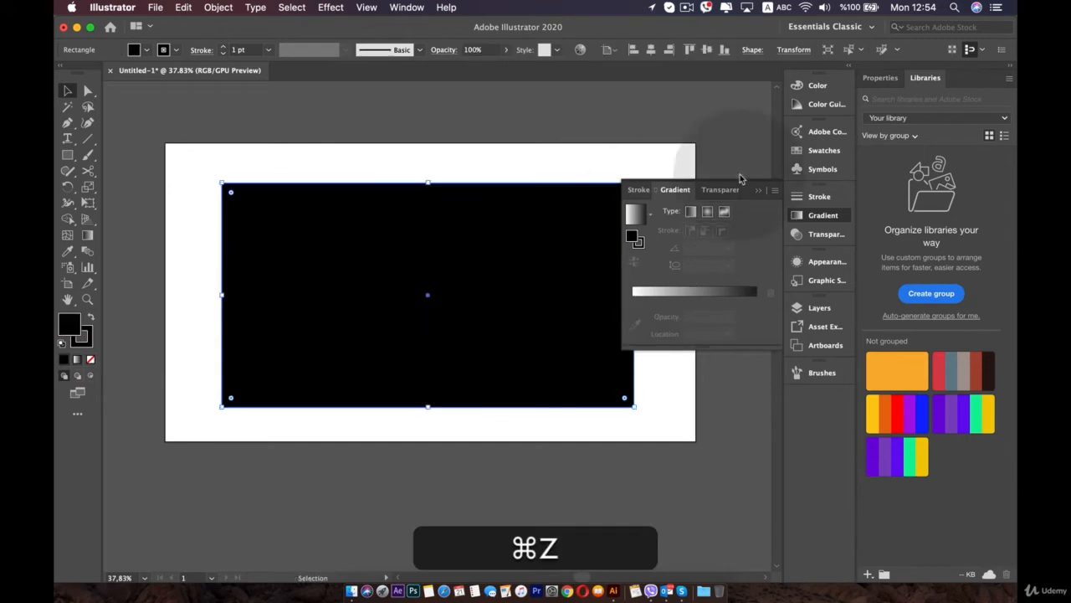
{"action": "left_click", "coordinate": [822, 150]}
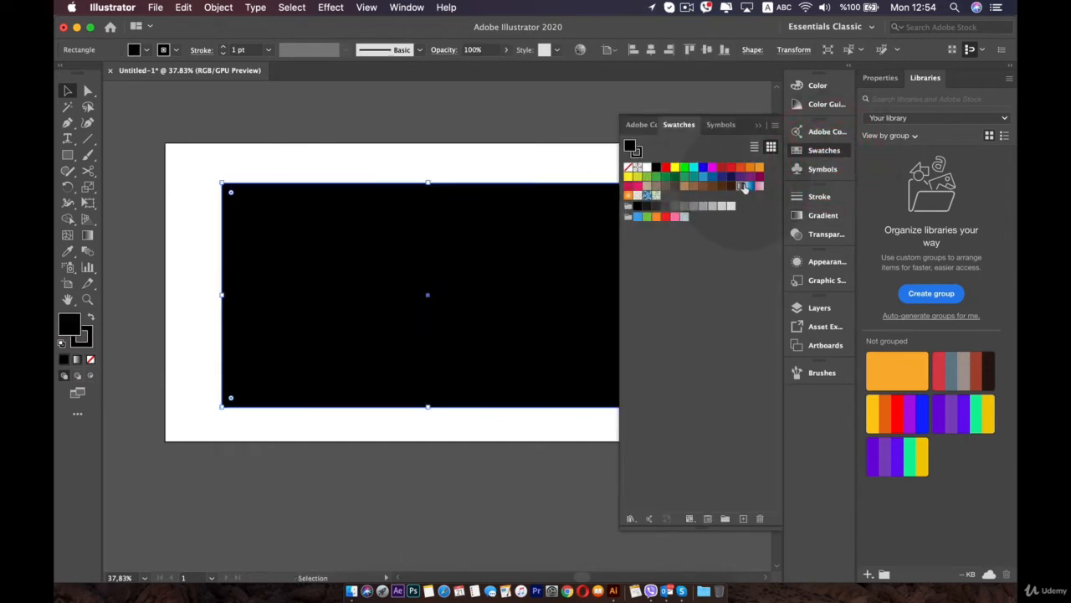
{"action": "left_click", "coordinate": [743, 186]}
{"action": "key", "text": "super+z"}
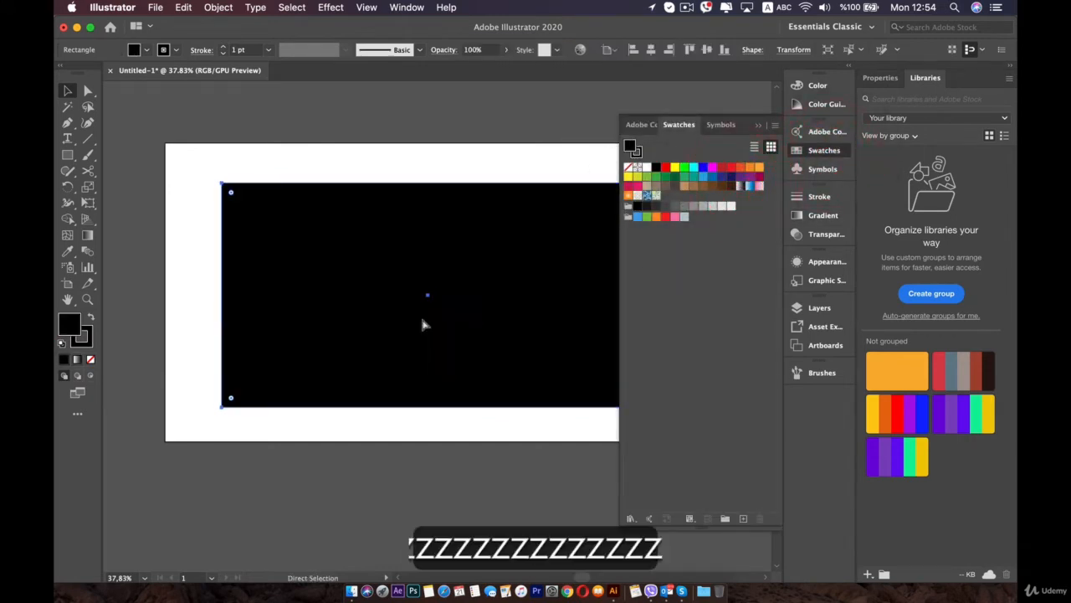
{"action": "left_click", "coordinate": [796, 150]}
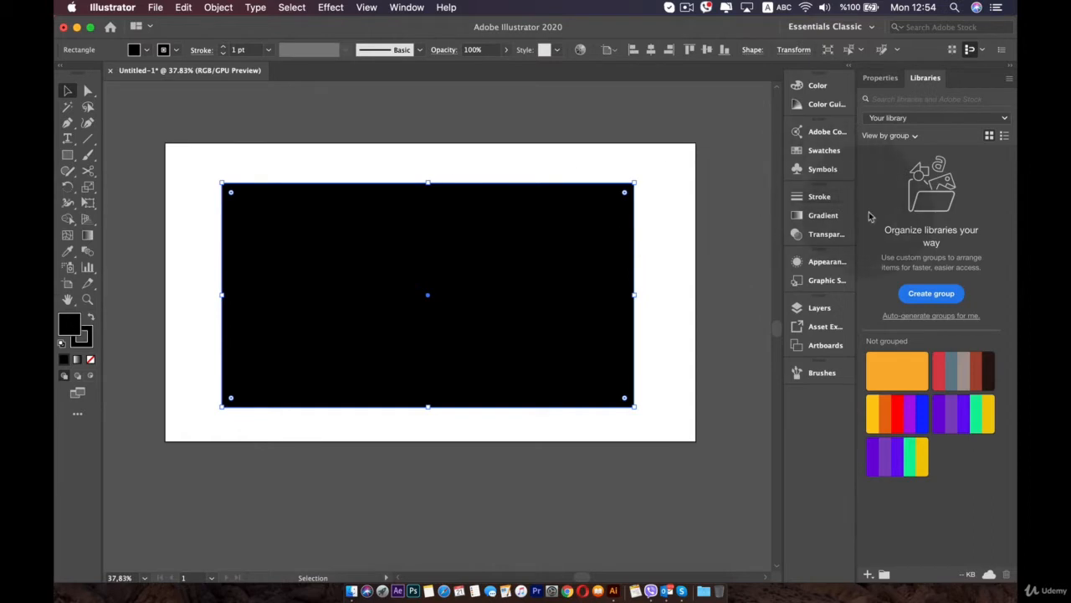
- Fill the rectangle with a white-to-black linear gradient, keeping its color stops at both ends
{"action": "left_click", "coordinate": [820, 216]}
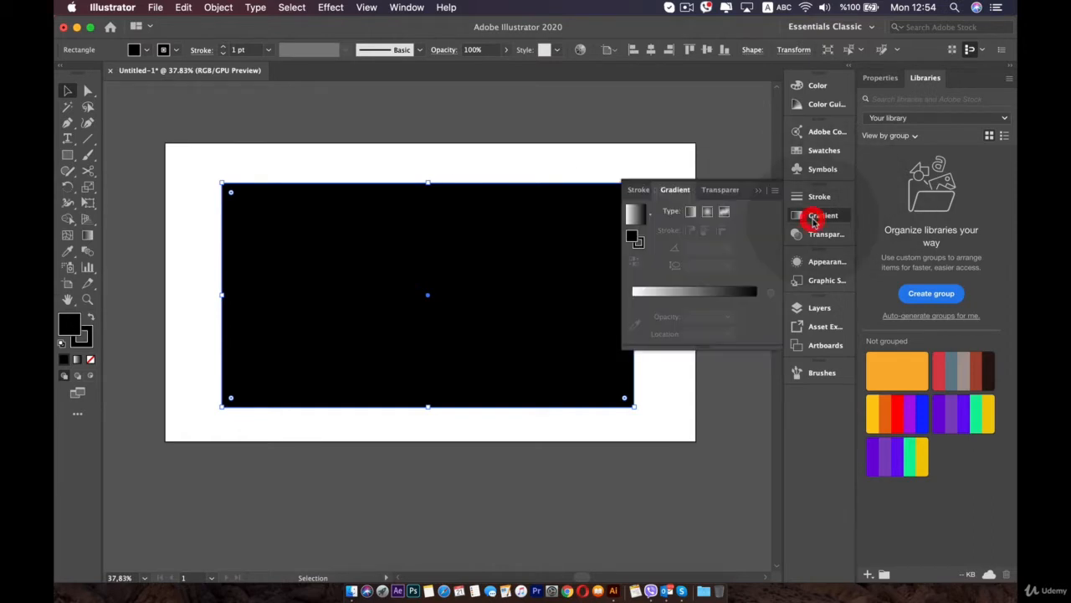
{"action": "left_click", "coordinate": [722, 287]}
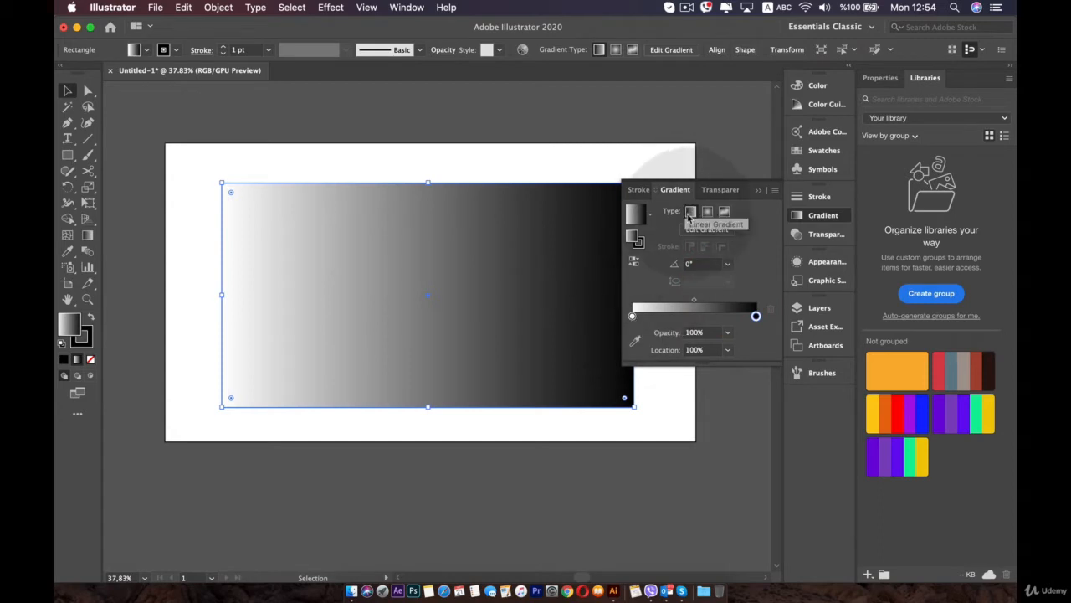
{"action": "mouse_move", "coordinate": [645, 317]}
{"action": "left_mouse_down"}
{"action": "mouse_move", "coordinate": [682, 315]}
{"action": "mouse_move", "coordinate": [632, 316]}
{"action": "left_mouse_up"}
{"action": "mouse_move", "coordinate": [755, 315]}
{"action": "left_mouse_down"}
{"action": "mouse_move", "coordinate": [709, 320]}
{"action": "mouse_move", "coordinate": [755, 315]}
{"action": "left_mouse_up"}
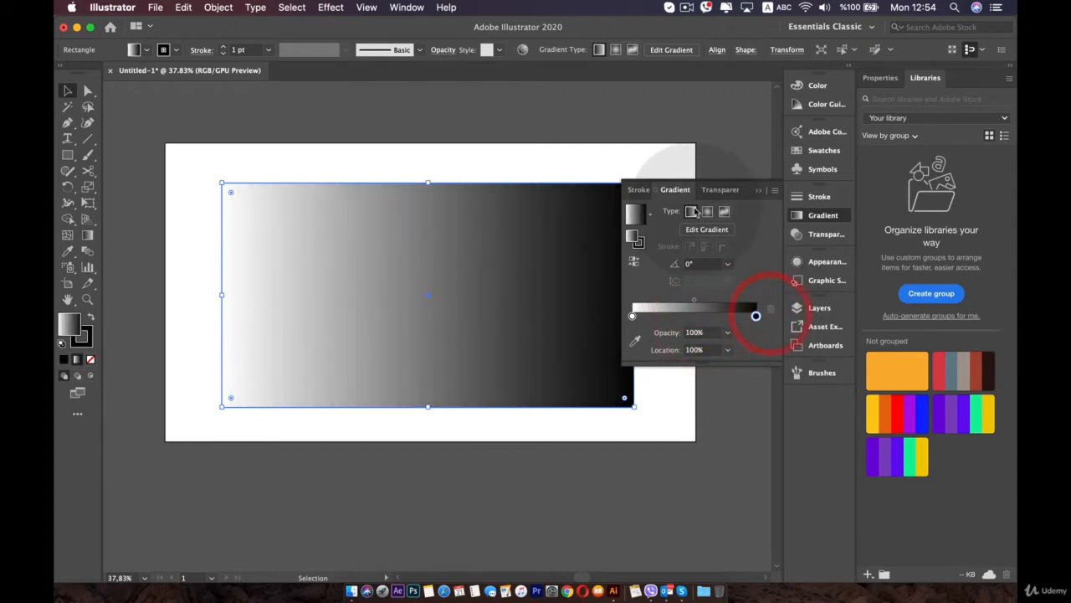
- Try the radial gradient type on the rectangle and return it to linear
{"action": "left_click", "coordinate": [708, 213]}
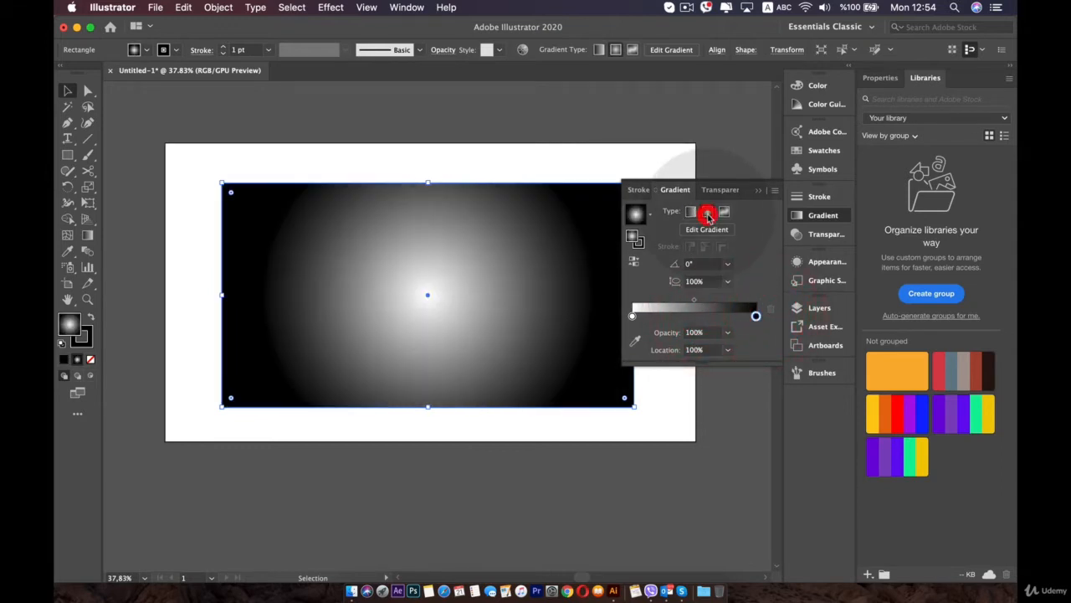
{"action": "left_click", "coordinate": [724, 212]}
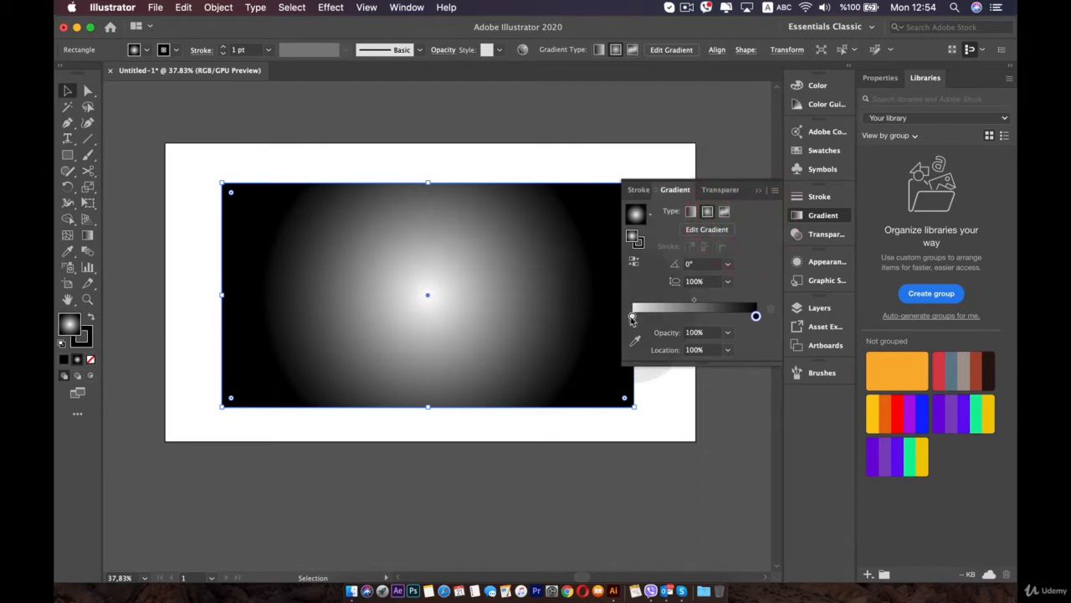
{"action": "left_click_drag", "start_coordinate": [632, 318], "coordinate": [601, 316]}
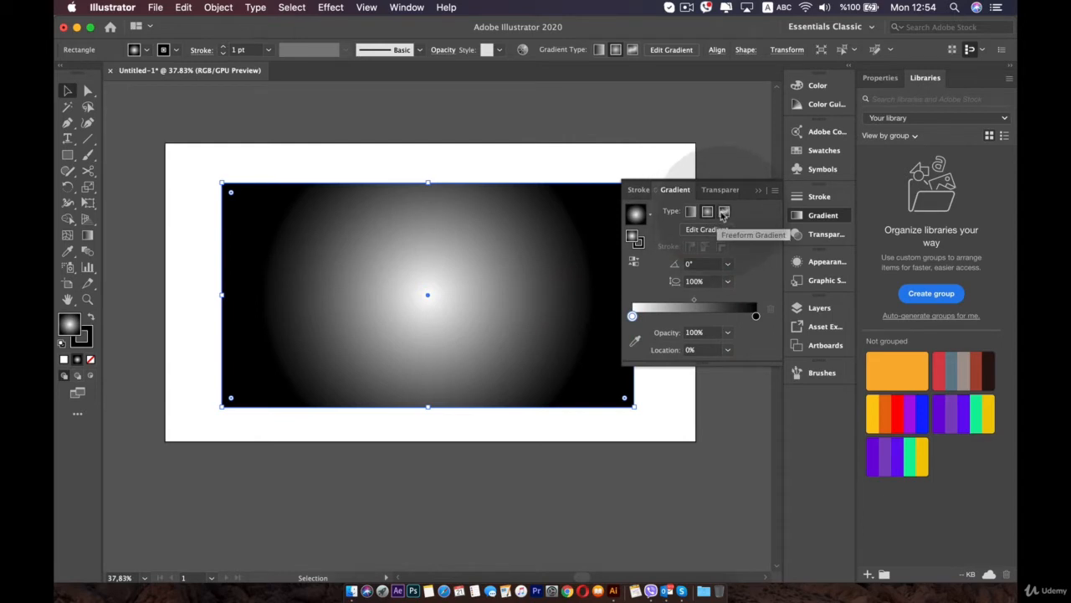
{"action": "left_click", "coordinate": [691, 212]}
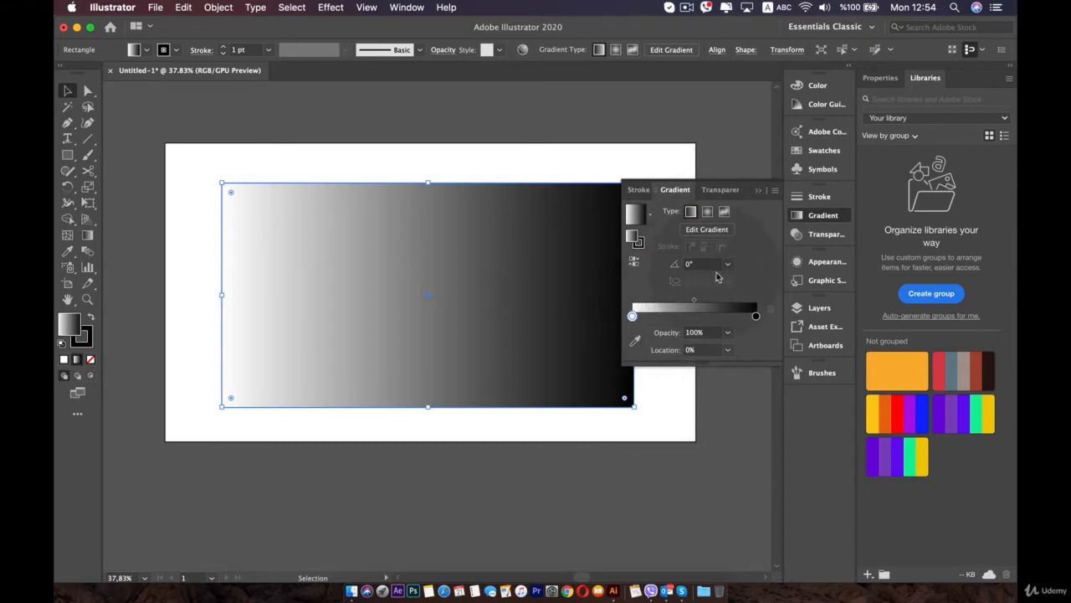
- Try gradient angles of 135° and -45° on the rectangle, and return the angle to 0°
{"action": "left_click", "coordinate": [730, 267]}
{"action": "left_click", "coordinate": [740, 315]}
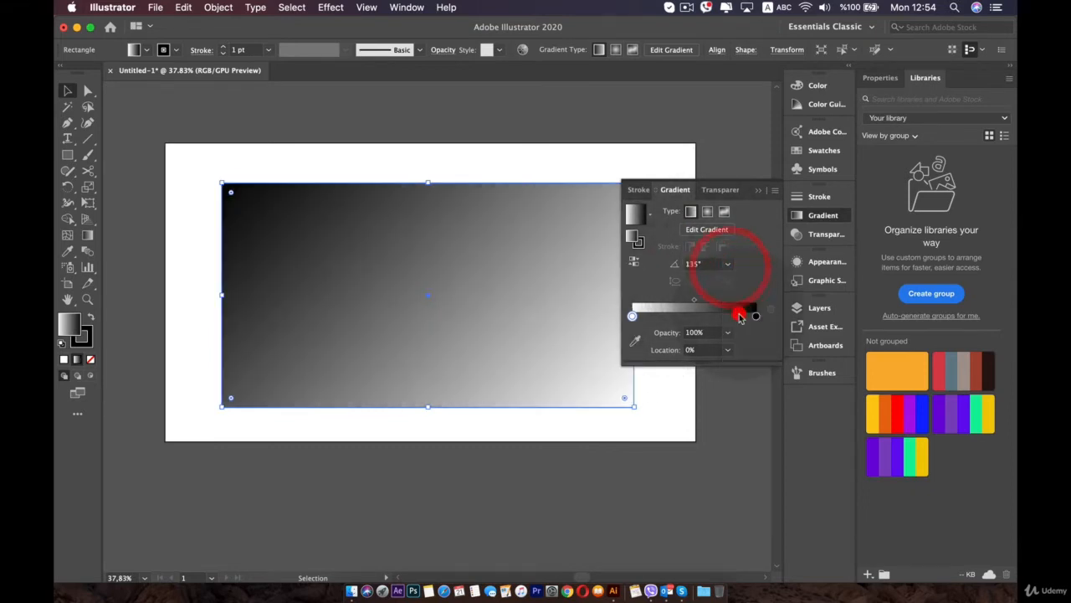
{"action": "left_click", "coordinate": [728, 265]}
{"action": "left_click", "coordinate": [744, 434]}
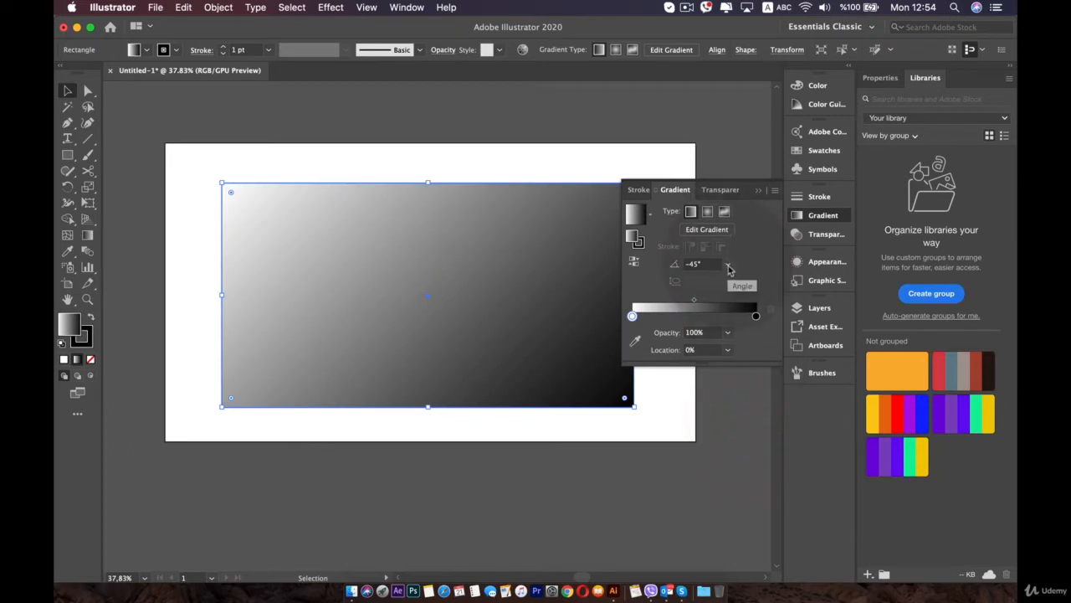
{"action": "left_click", "coordinate": [728, 267]}
{"action": "left_click", "coordinate": [744, 398]}
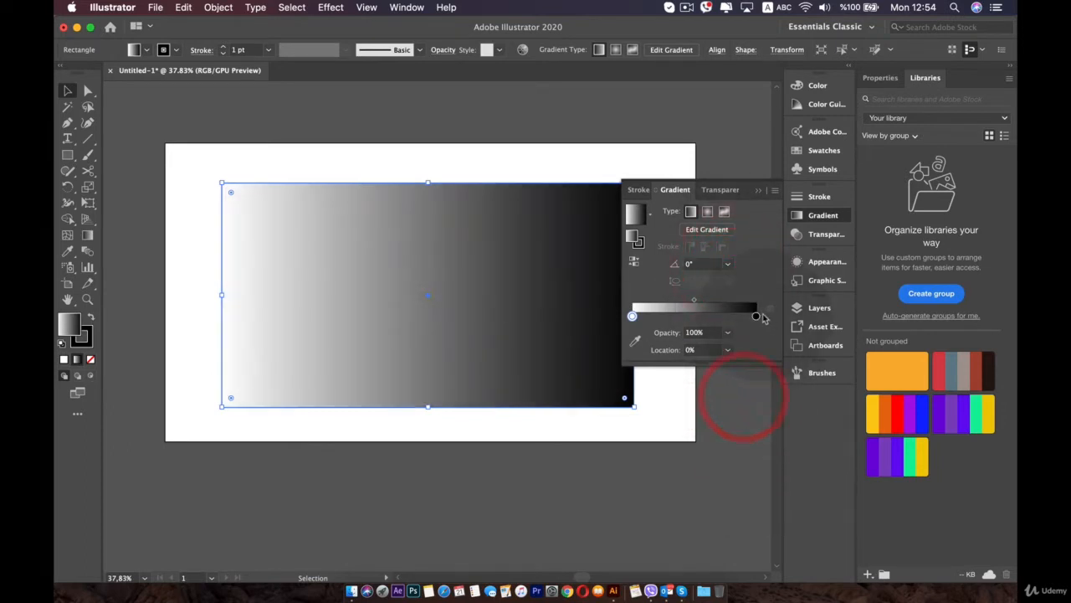
{"action": "left_click_drag", "start_coordinate": [757, 318], "coordinate": [785, 315]}
{"action": "mouse_move", "coordinate": [632, 319]}
{"action": "left_mouse_down"}
{"action": "mouse_move", "coordinate": [661, 317]}
{"action": "mouse_move", "coordinate": [641, 326]}
{"action": "mouse_move", "coordinate": [634, 316]}
{"action": "left_mouse_up"}
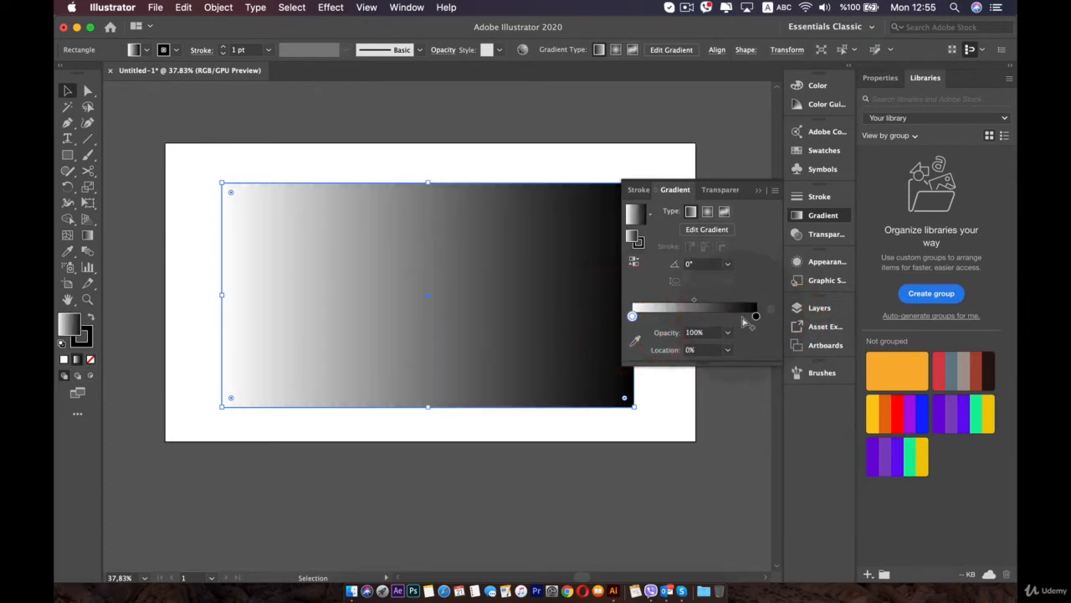
- Recolor the gradient's black end stop to coral red with R 239, G 92 and B about 80
{"action": "double_click", "coordinate": [756, 317]}
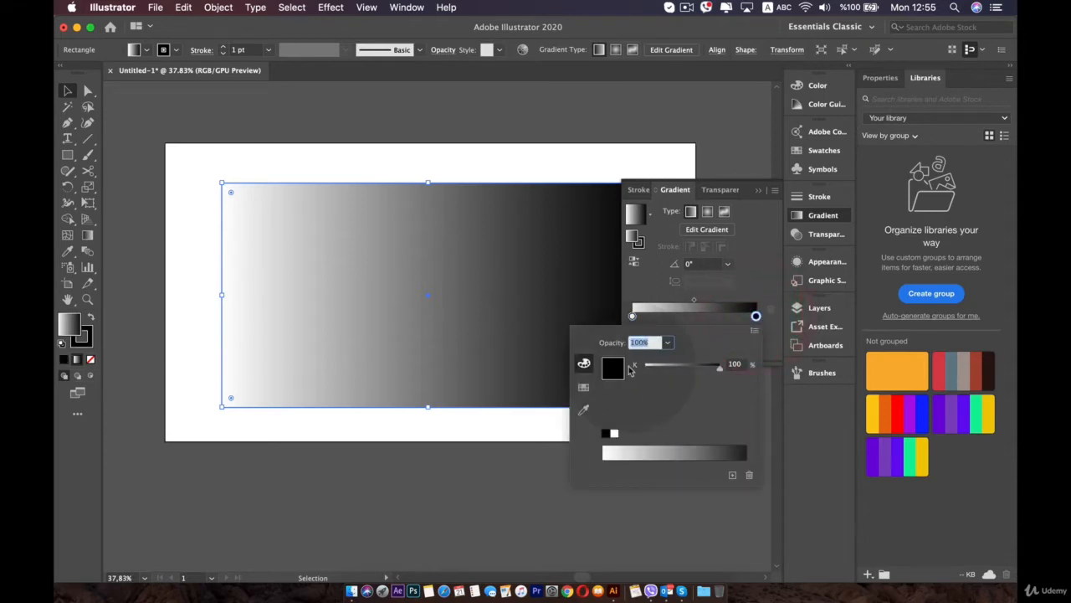
{"action": "left_click", "coordinate": [584, 387]}
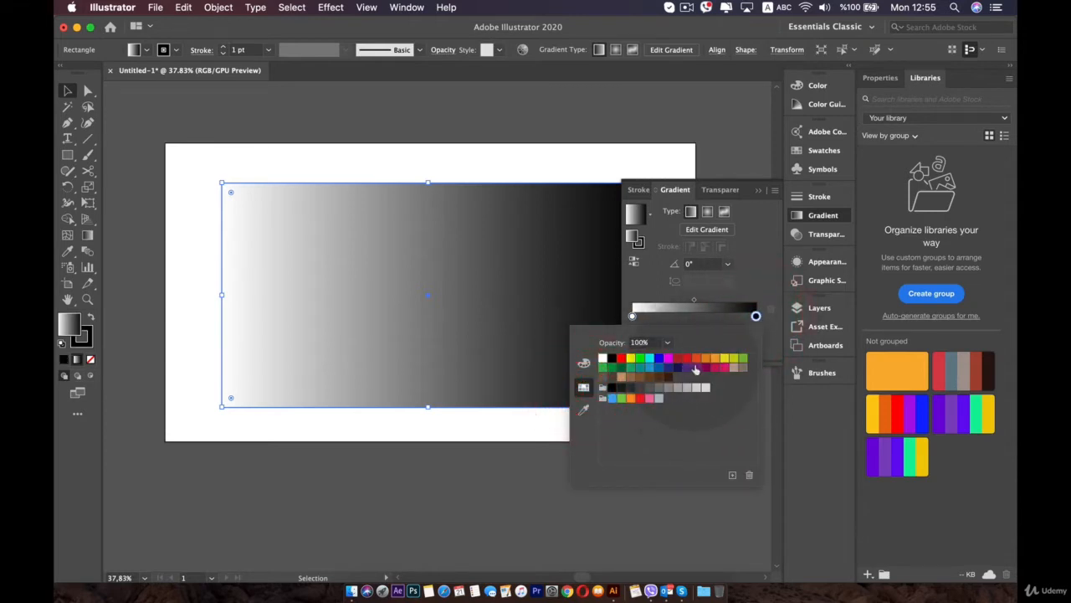
{"action": "left_click", "coordinate": [695, 367]}
{"action": "left_click", "coordinate": [584, 362]}
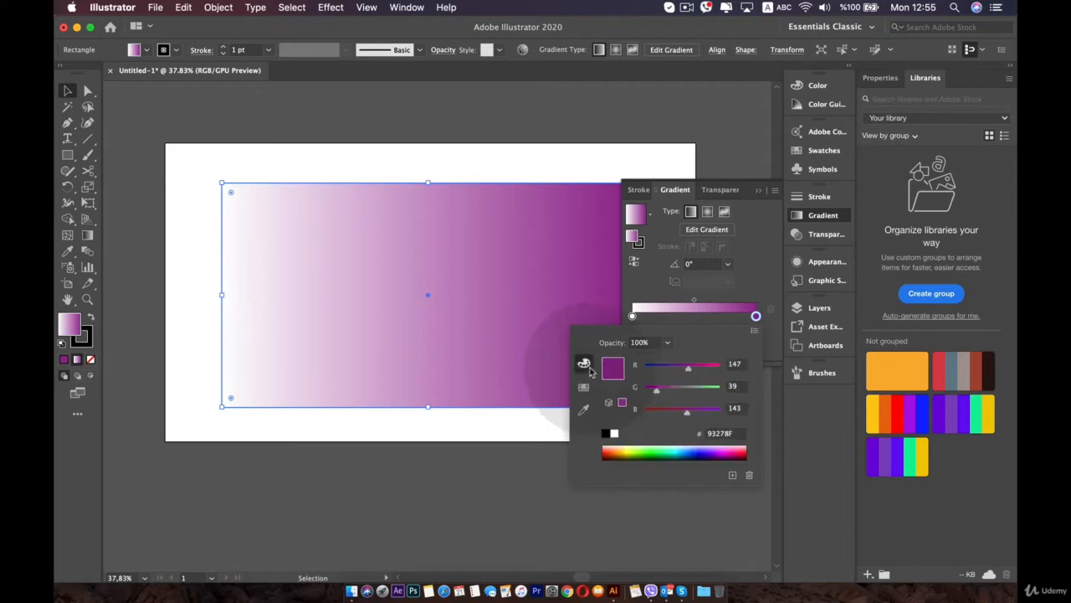
{"action": "left_click_drag", "start_coordinate": [655, 386], "coordinate": [707, 391]}
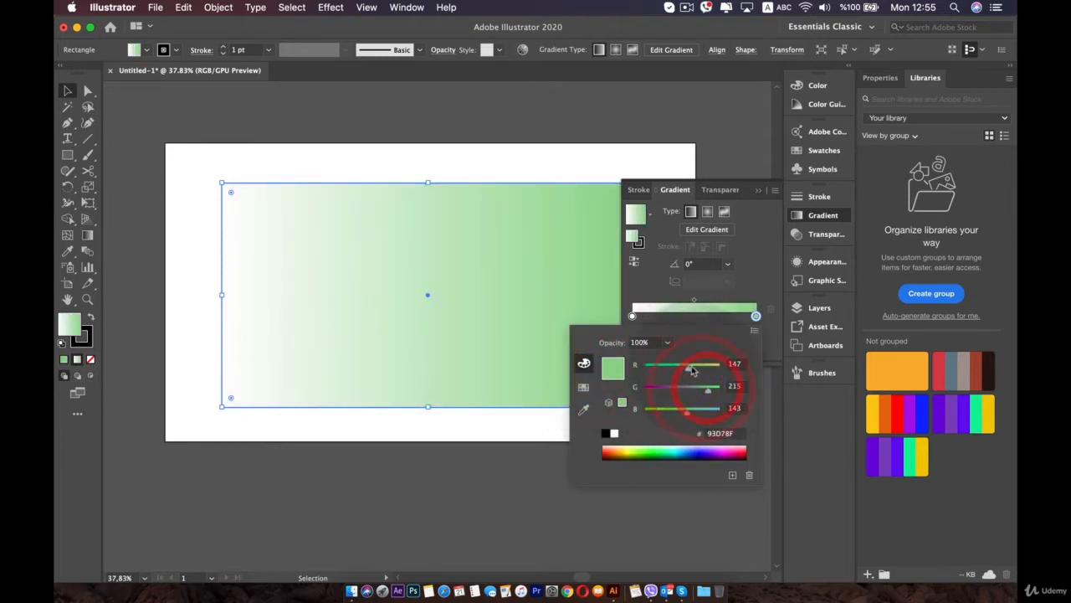
{"action": "left_click", "coordinate": [677, 367]}
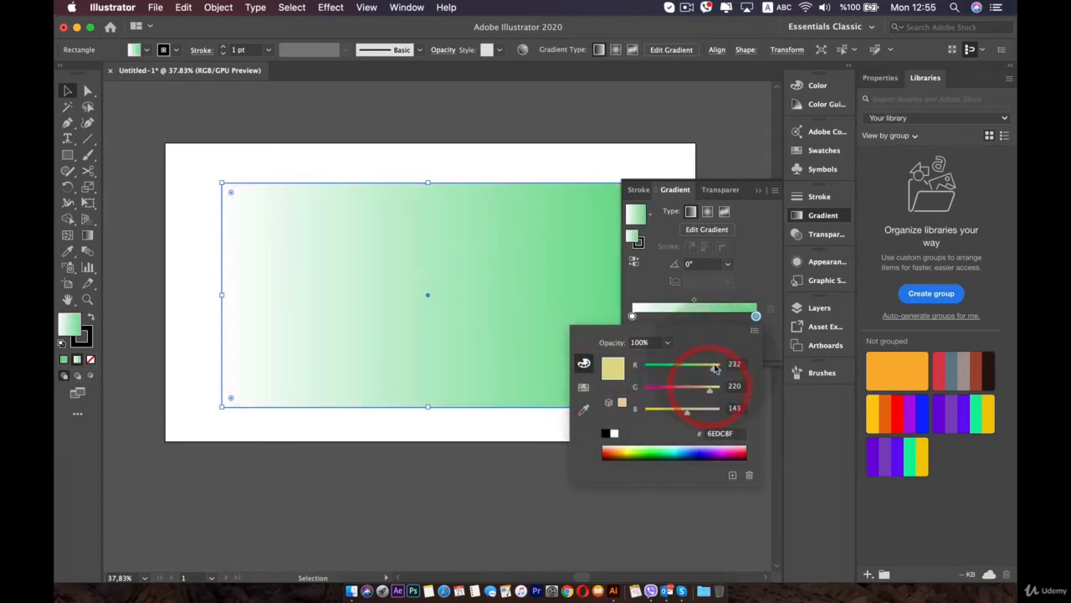
{"action": "left_click_drag", "start_coordinate": [709, 388], "coordinate": [673, 393]}
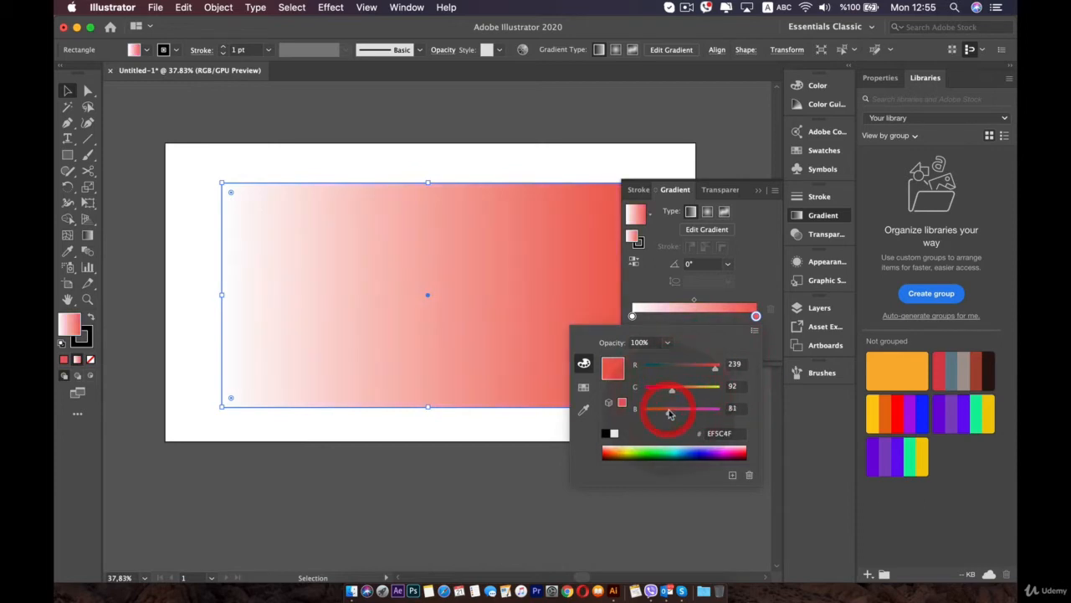
- Recolor the gradient's white start stop to golden yellow
{"action": "left_click", "coordinate": [633, 316]}
{"action": "double_click", "coordinate": [632, 316]}
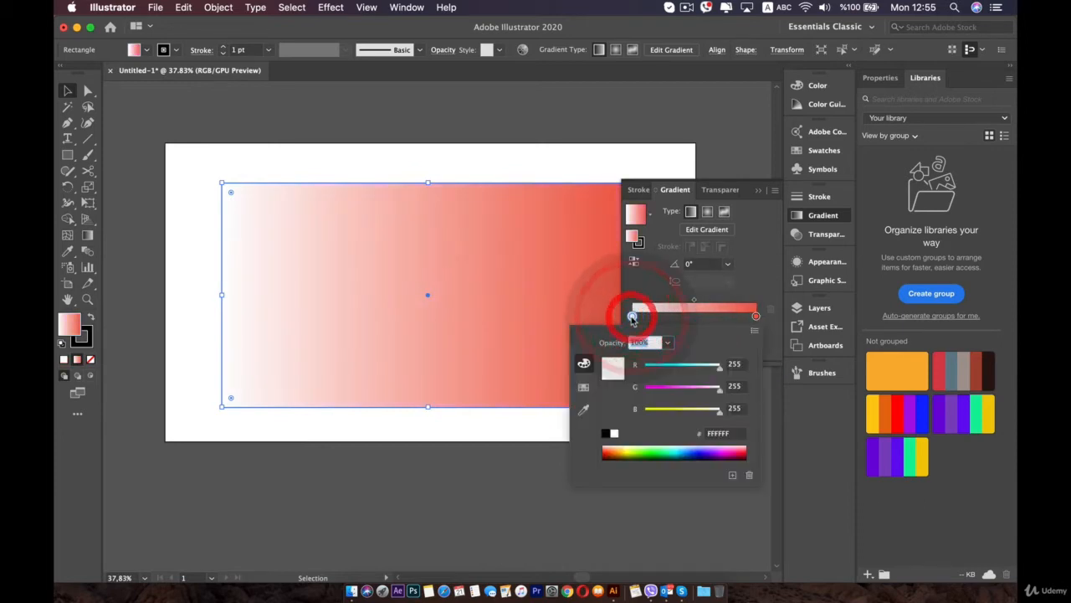
{"action": "left_click", "coordinate": [660, 410]}
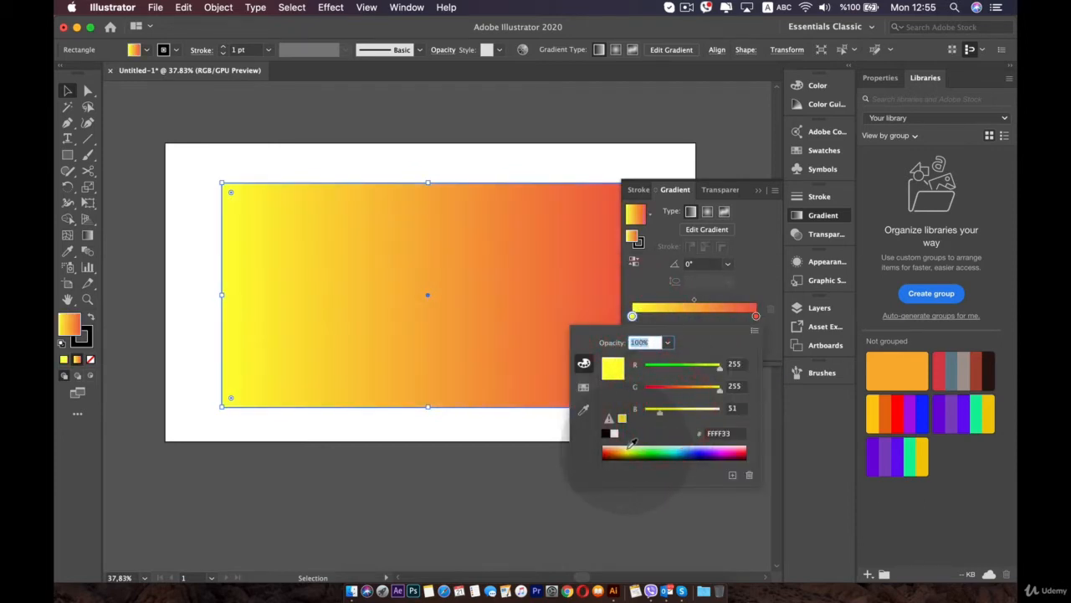
{"action": "left_click_drag", "start_coordinate": [632, 445], "coordinate": [620, 450]}
{"action": "left_click", "coordinate": [756, 293]}
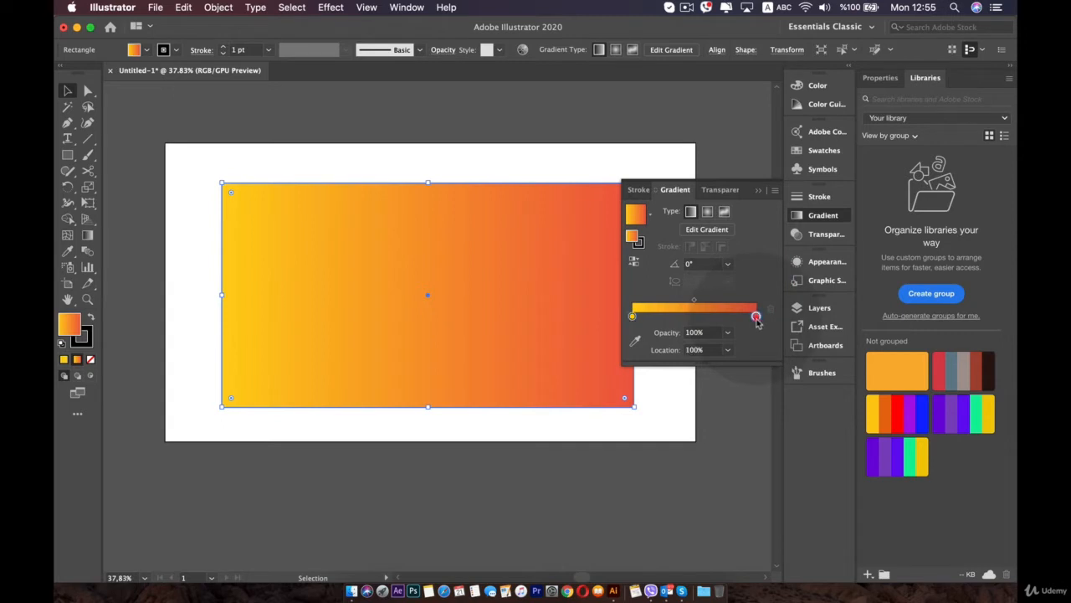
- Test the red end stop at 20% opacity while nudging the rectangle slightly, and restore the stop to 100%
{"action": "left_click", "coordinate": [755, 317]}
{"action": "left_click", "coordinate": [728, 332]}
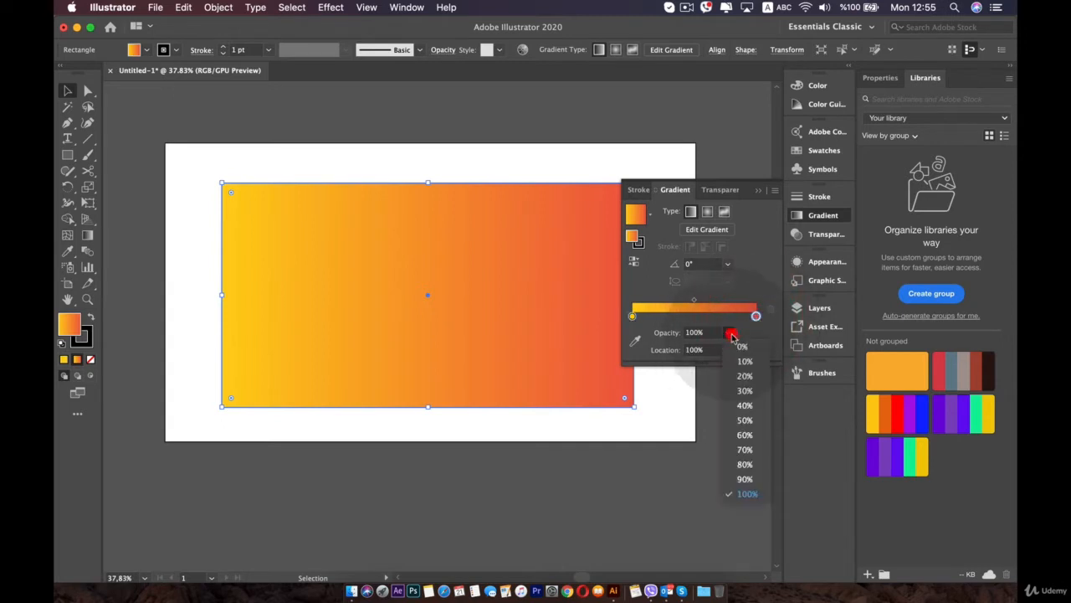
{"action": "left_click", "coordinate": [745, 376]}
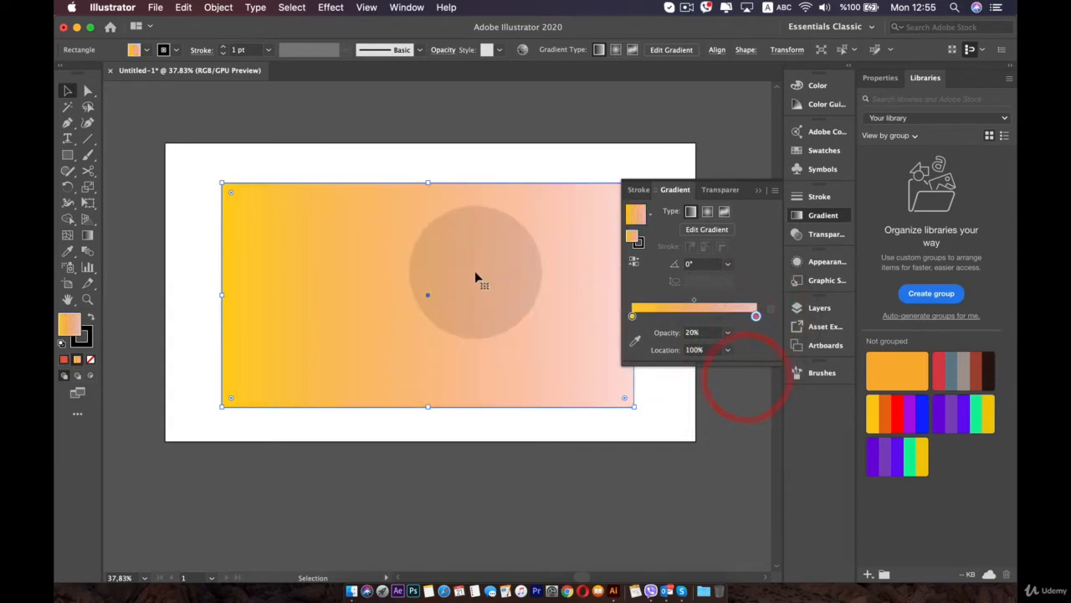
{"action": "mouse_move", "coordinate": [475, 268]}
{"action": "left_mouse_down"}
{"action": "mouse_move", "coordinate": [437, 262]}
{"action": "mouse_move", "coordinate": [460, 264]}
{"action": "left_mouse_up"}
{"action": "left_click_drag", "start_coordinate": [523, 292], "coordinate": [535, 270]}
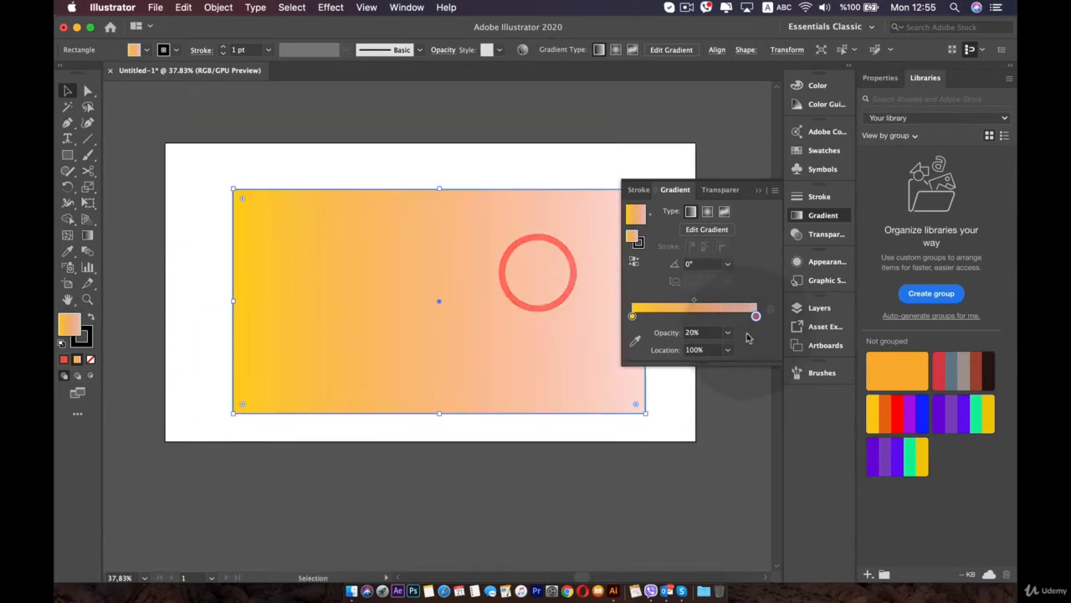
{"action": "left_click", "coordinate": [728, 332]}
{"action": "left_click", "coordinate": [748, 493]}
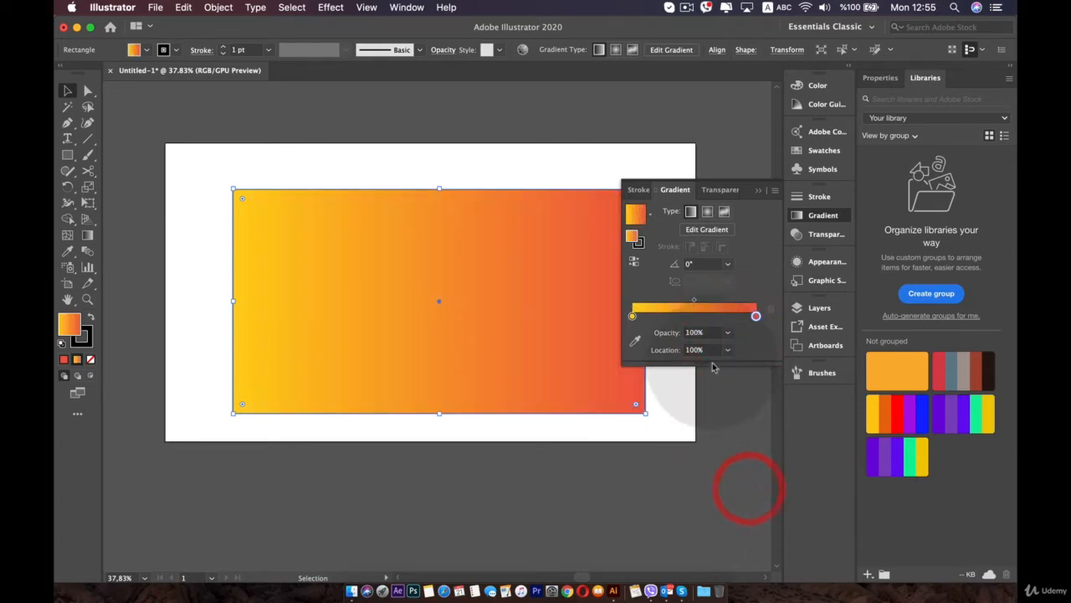
- Test the red end stop at 30% and 80% locations, and return it to 100%
{"action": "left_click", "coordinate": [726, 351]}
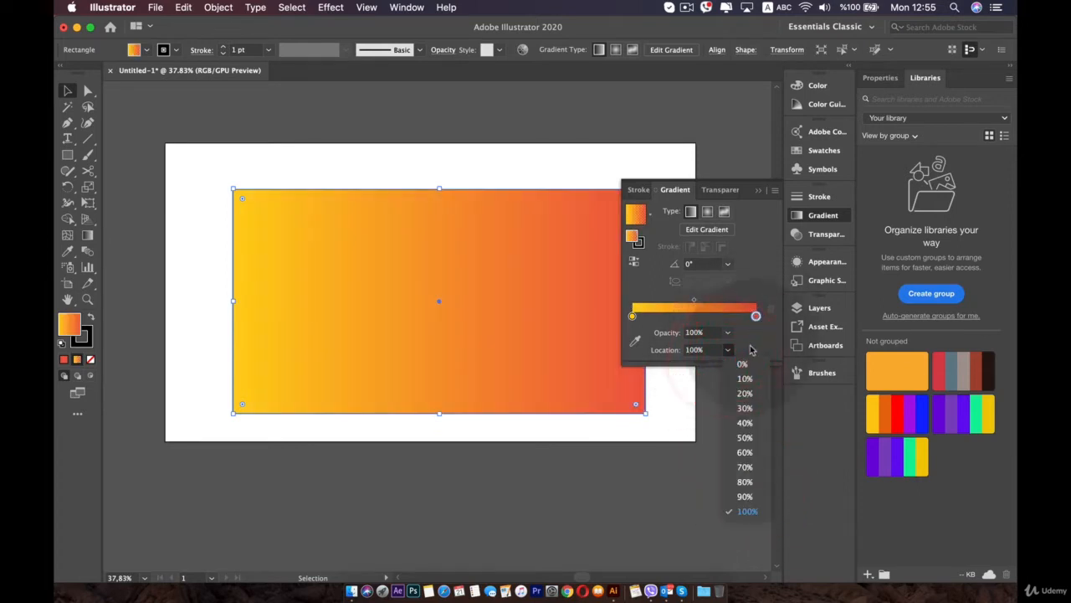
{"action": "left_click", "coordinate": [745, 408]}
{"action": "left_click", "coordinate": [725, 349]}
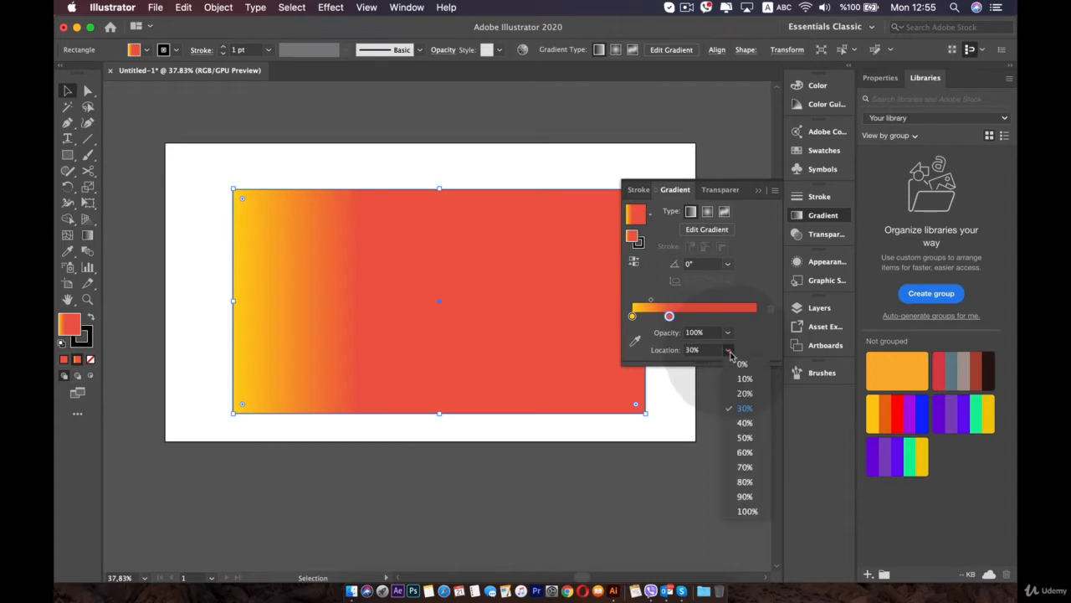
{"action": "left_click", "coordinate": [745, 481]}
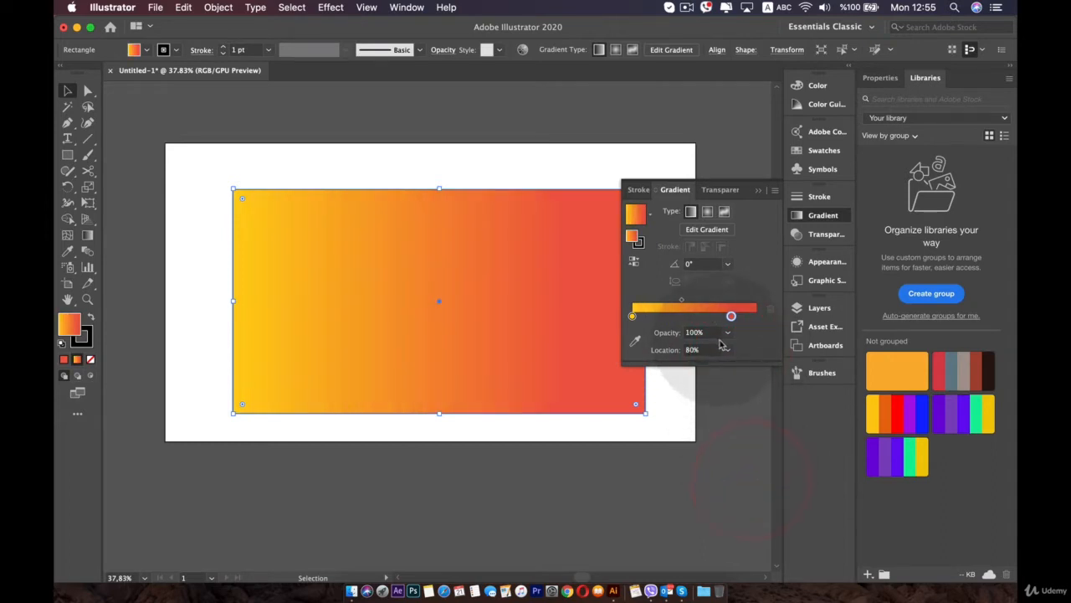
{"action": "left_click", "coordinate": [728, 352]}
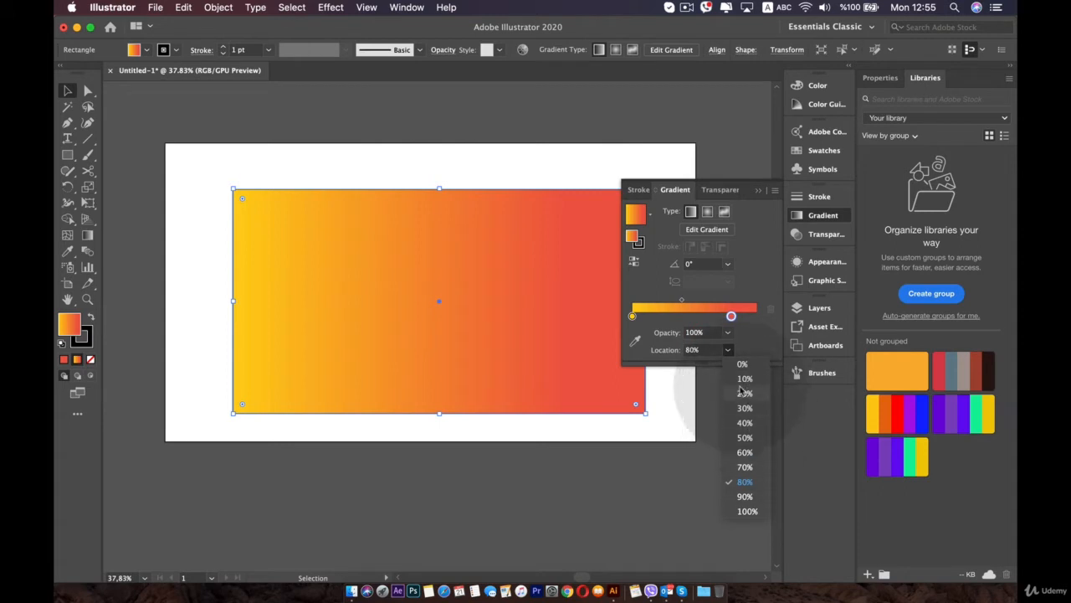
{"action": "left_click", "coordinate": [746, 511]}
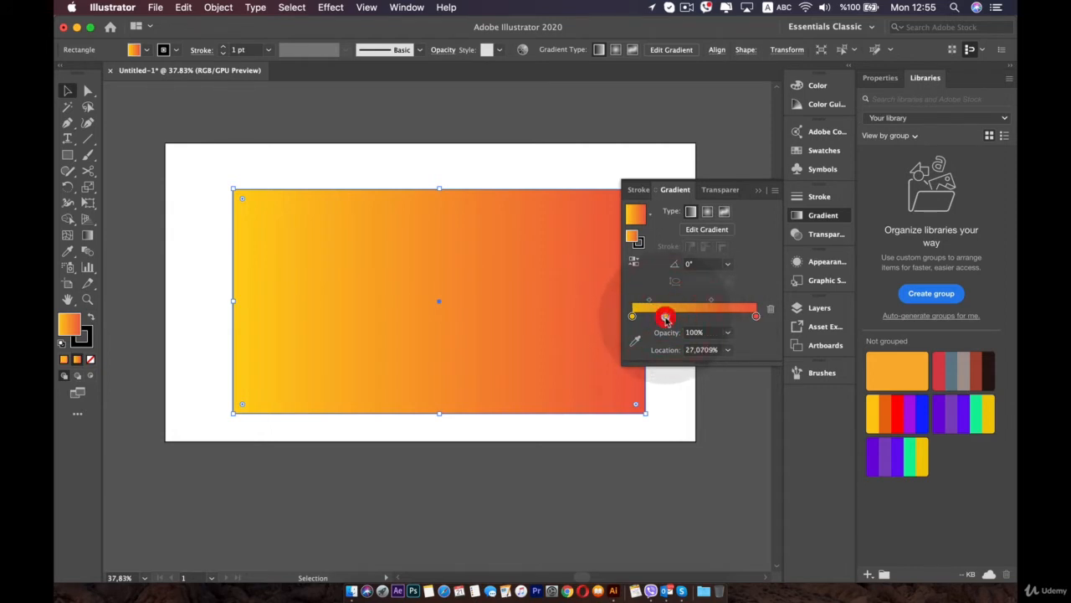
- Add gradient stops at about 27% and 78%, coloring the first golden yellow and the second pink with R 243, G 158, B 175
{"action": "double_click", "coordinate": [665, 316]}
{"action": "left_click", "coordinate": [674, 387]}
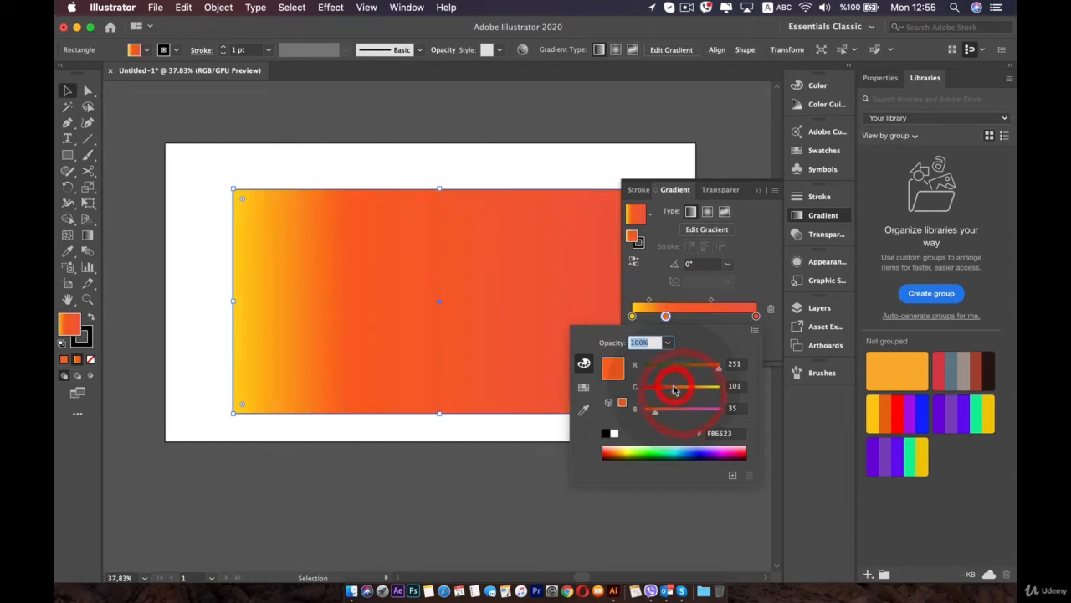
{"action": "left_click_drag", "start_coordinate": [673, 387], "coordinate": [708, 387]}
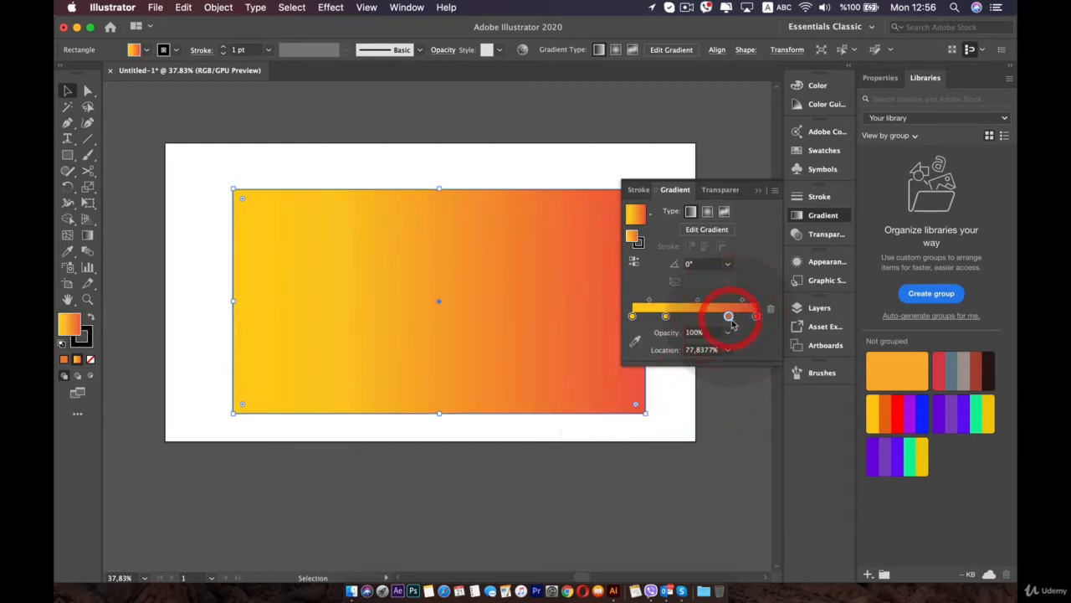
{"action": "double_click", "coordinate": [728, 316]}
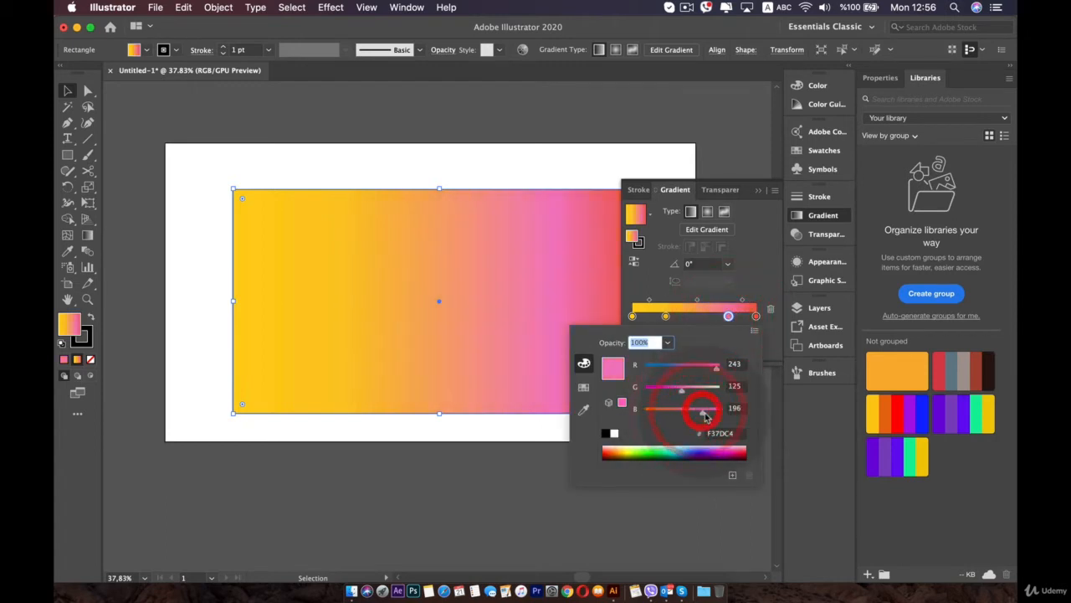
{"action": "left_click_drag", "start_coordinate": [710, 390], "coordinate": [694, 396]}
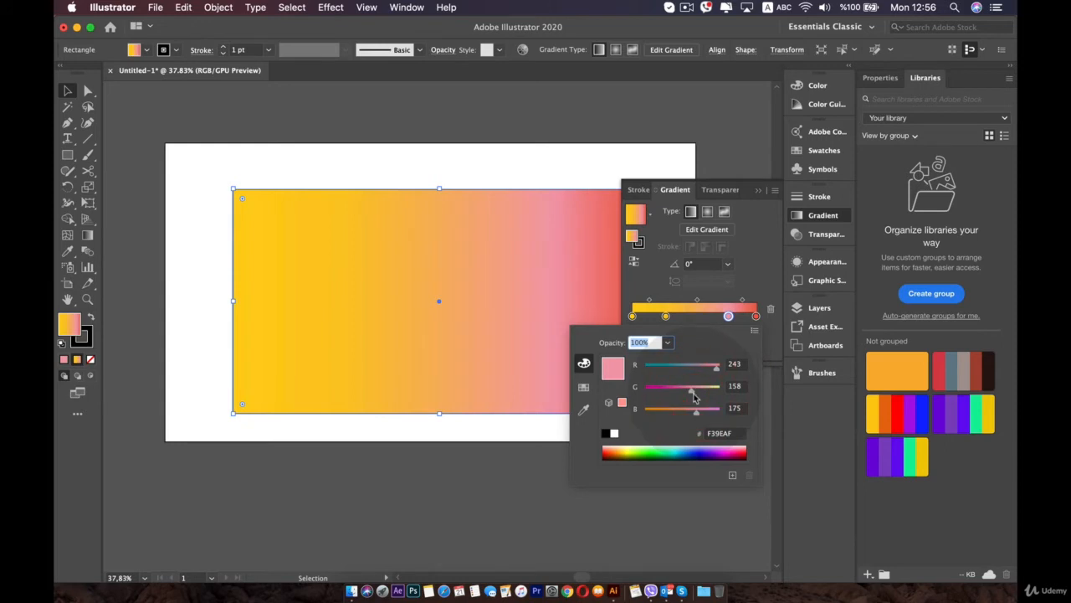
{"action": "left_click", "coordinate": [753, 277]}
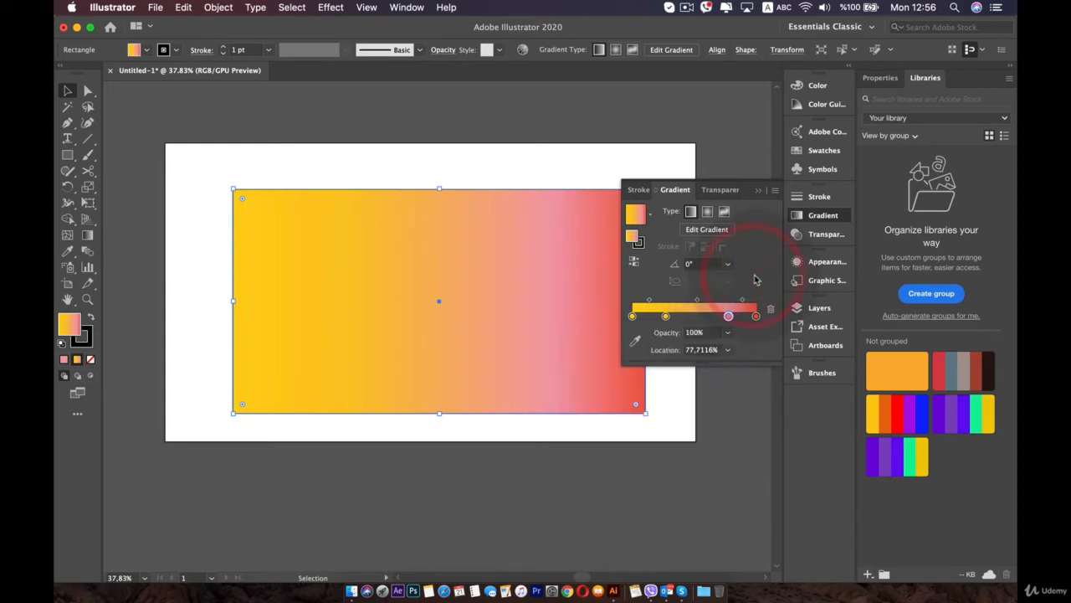
- Preview the rectangle's gradient as radial and return it to linear
{"action": "left_click", "coordinate": [707, 212]}
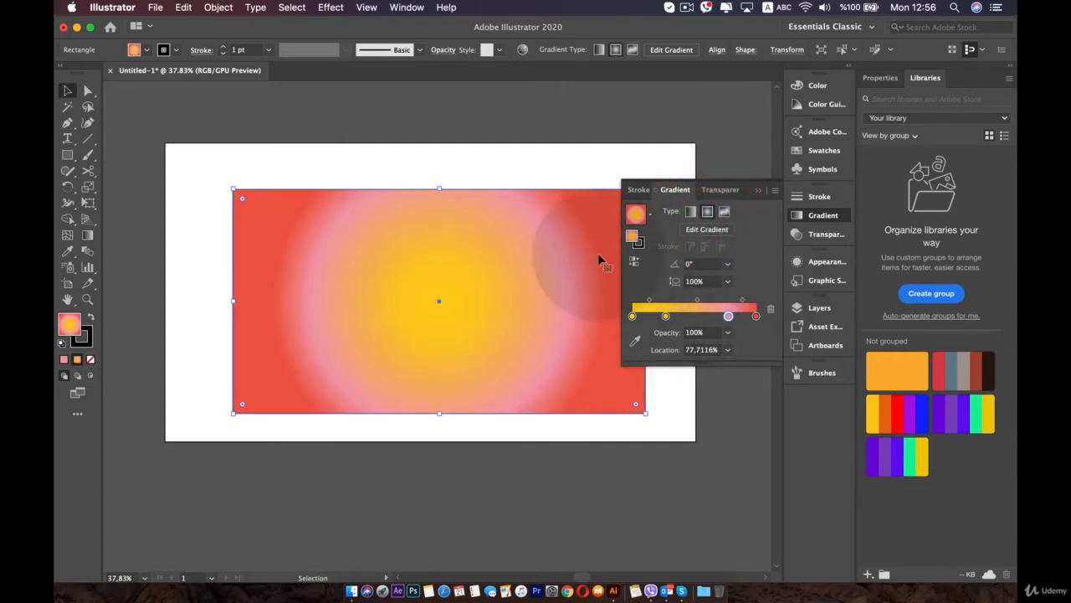
{"action": "left_click", "coordinate": [690, 212]}
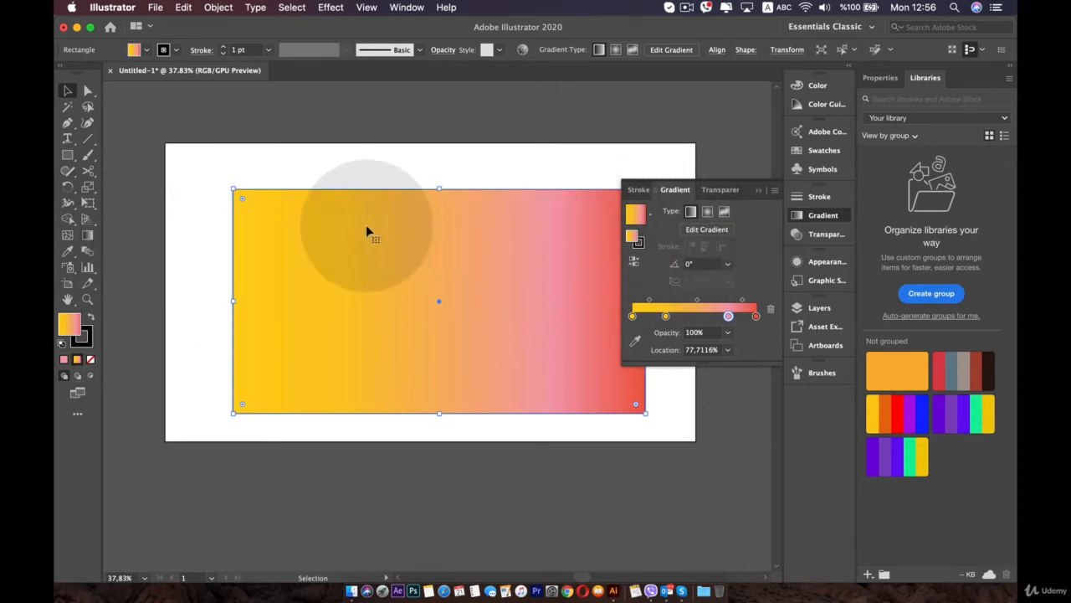
- Edit the gradient on the rectangle, moving the pink stop to about 67% and shifting the first and last midpoints slightly toward the yellow end
{"action": "left_click", "coordinate": [713, 236]}
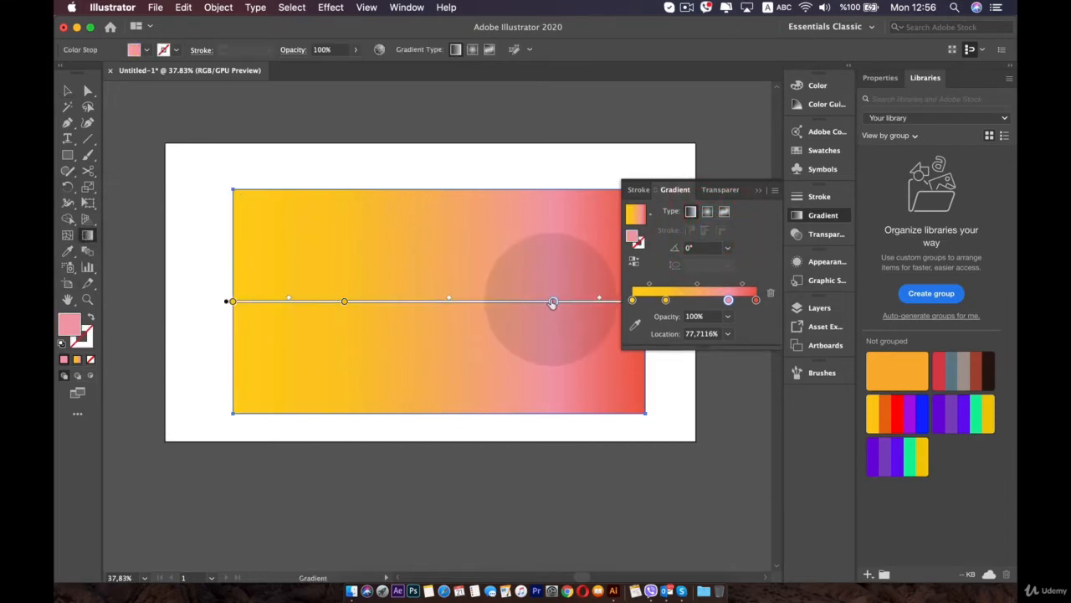
{"action": "mouse_move", "coordinate": [553, 300]}
{"action": "left_mouse_down"}
{"action": "mouse_move", "coordinate": [443, 302]}
{"action": "mouse_move", "coordinate": [509, 302]}
{"action": "left_mouse_up"}
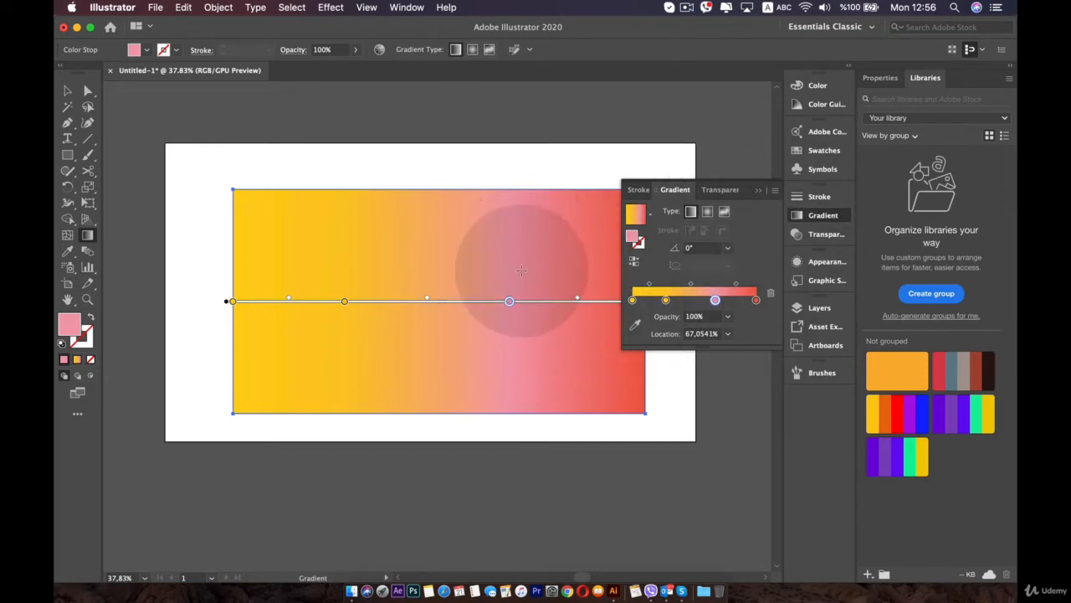
{"action": "key", "text": "space"}
{"action": "left_click_drag", "start_coordinate": [508, 264], "coordinate": [413, 251]}
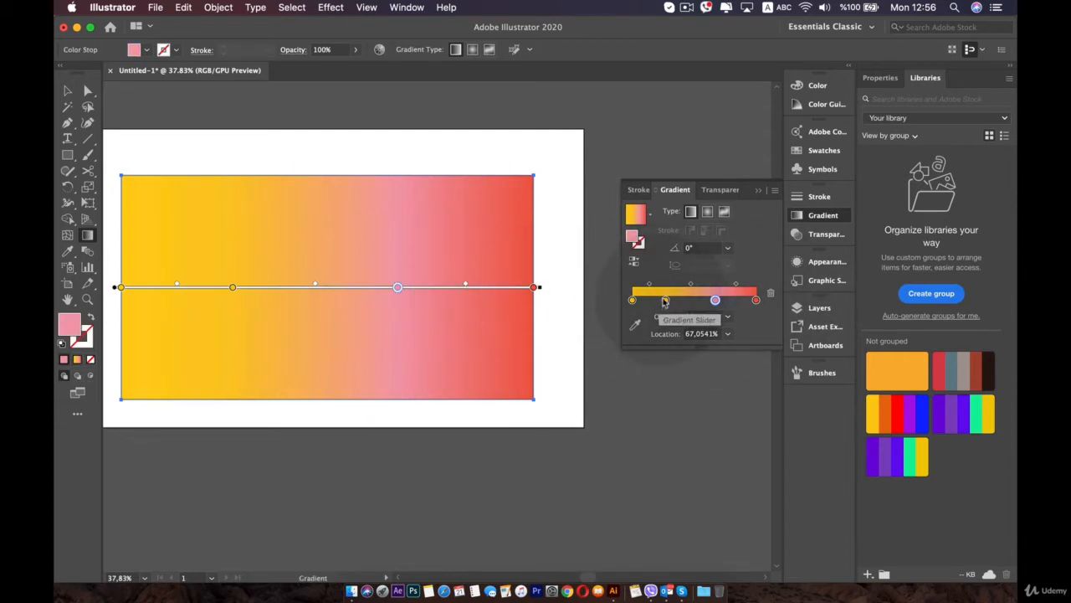
{"action": "left_click_drag", "start_coordinate": [652, 286], "coordinate": [660, 287]}
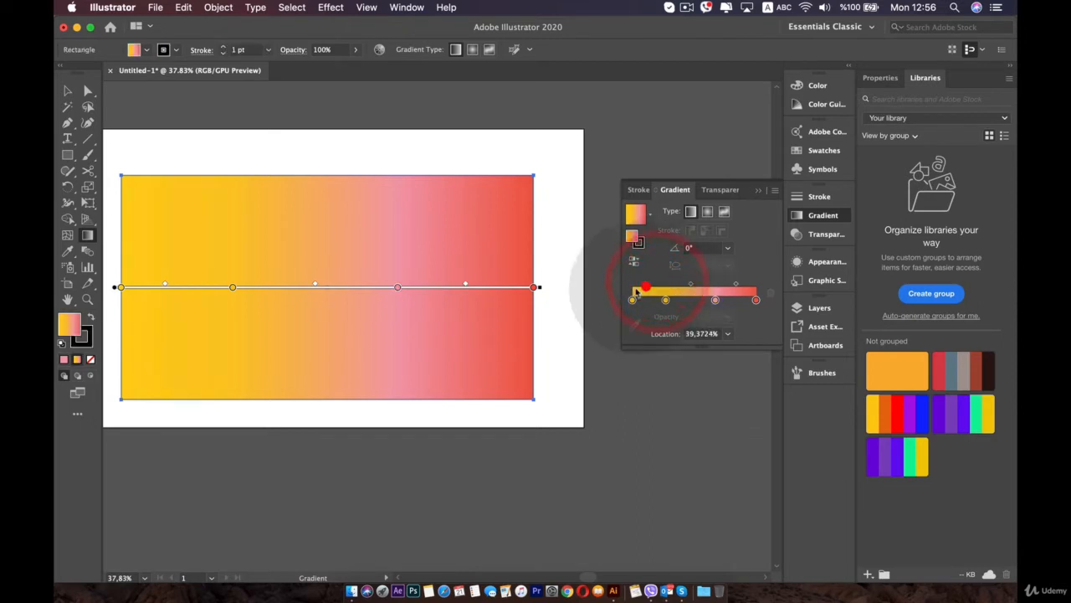
{"action": "left_click_drag", "start_coordinate": [466, 285], "coordinate": [444, 283]}
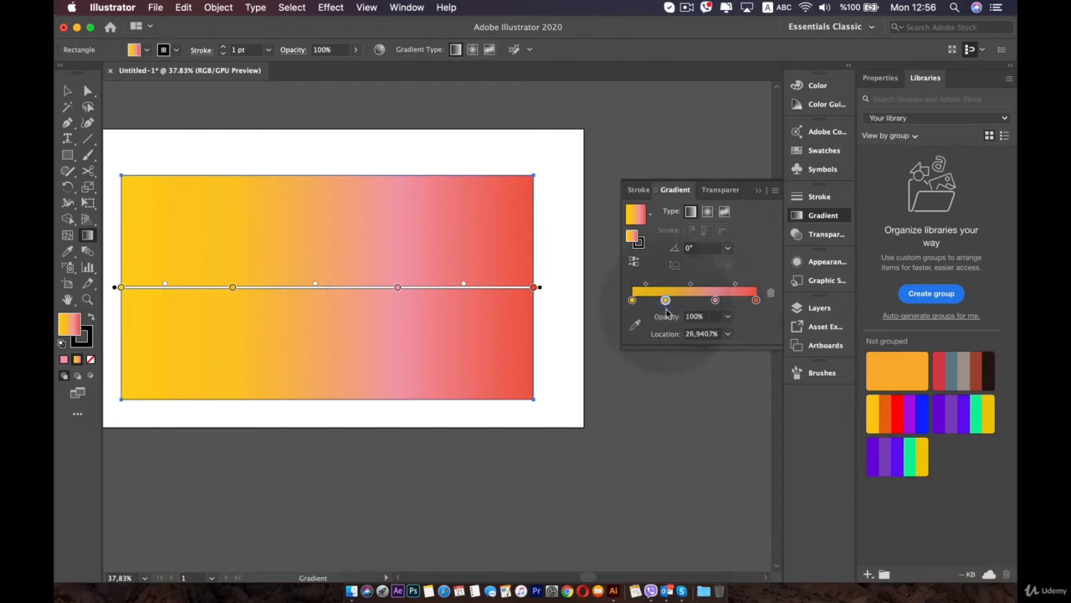
- Remove the second yellow stop and the pink stop, leaving only the two end colors in the gradient
{"action": "left_click_drag", "start_coordinate": [667, 323], "coordinate": [678, 425]}
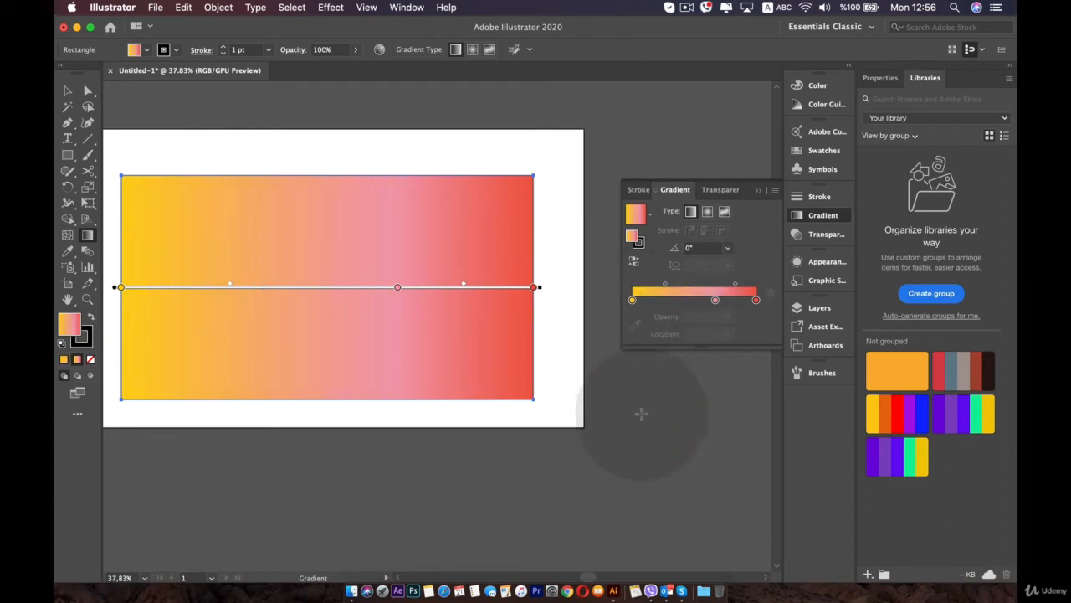
{"action": "mouse_move", "coordinate": [398, 287]}
{"action": "left_mouse_down"}
{"action": "mouse_move", "coordinate": [318, 288]}
{"action": "mouse_move", "coordinate": [390, 301]}
{"action": "mouse_move", "coordinate": [386, 249]}
{"action": "left_mouse_up"}
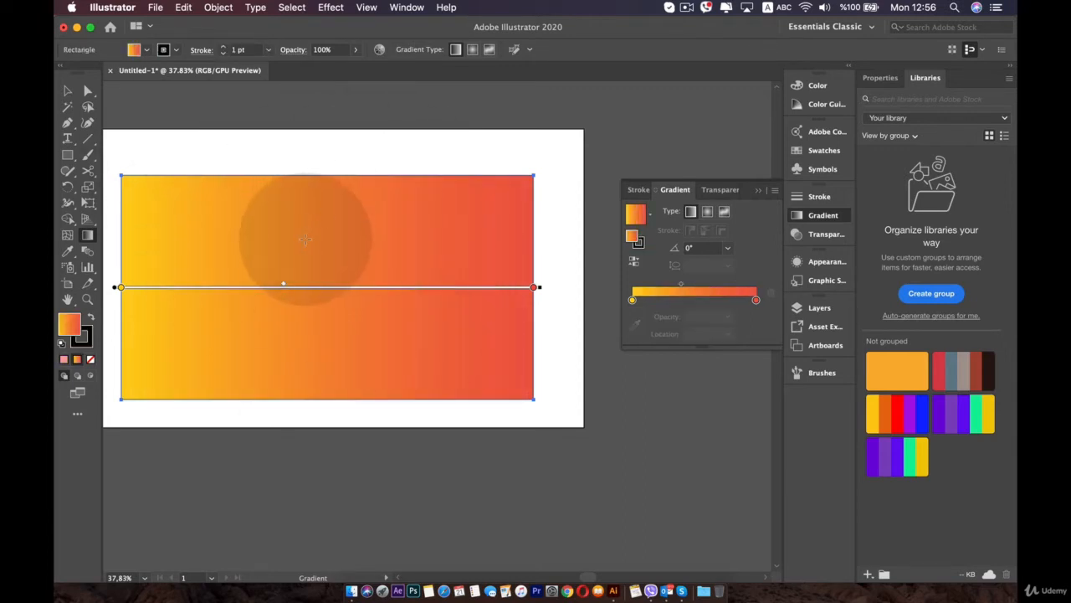
- Redraw the gradient over a short span of the rectangle, and once more across nearly its full width at about -1.17°
{"action": "key", "text": "space"}
{"action": "left_click_drag", "start_coordinate": [308, 240], "coordinate": [364, 220]}
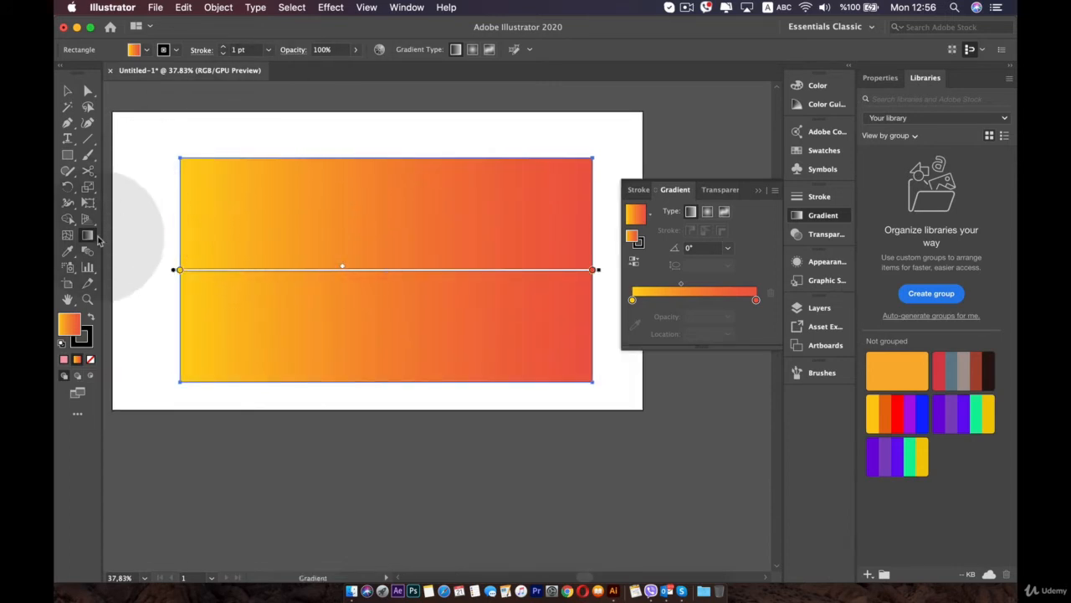
{"action": "left_click_drag", "start_coordinate": [255, 227], "coordinate": [286, 227]}
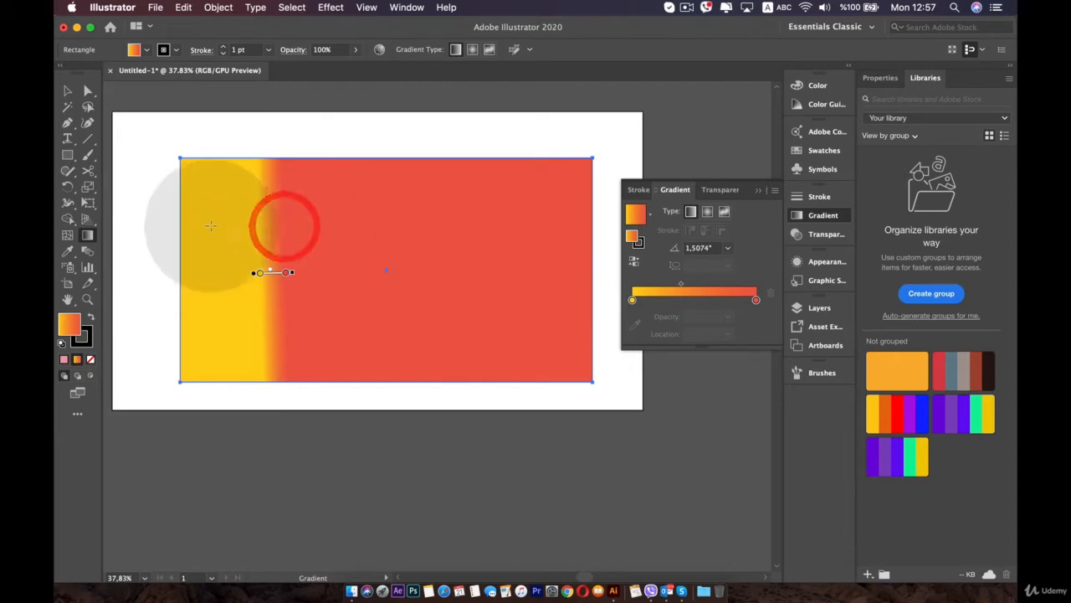
{"action": "left_click_drag", "start_coordinate": [216, 228], "coordinate": [590, 239]}
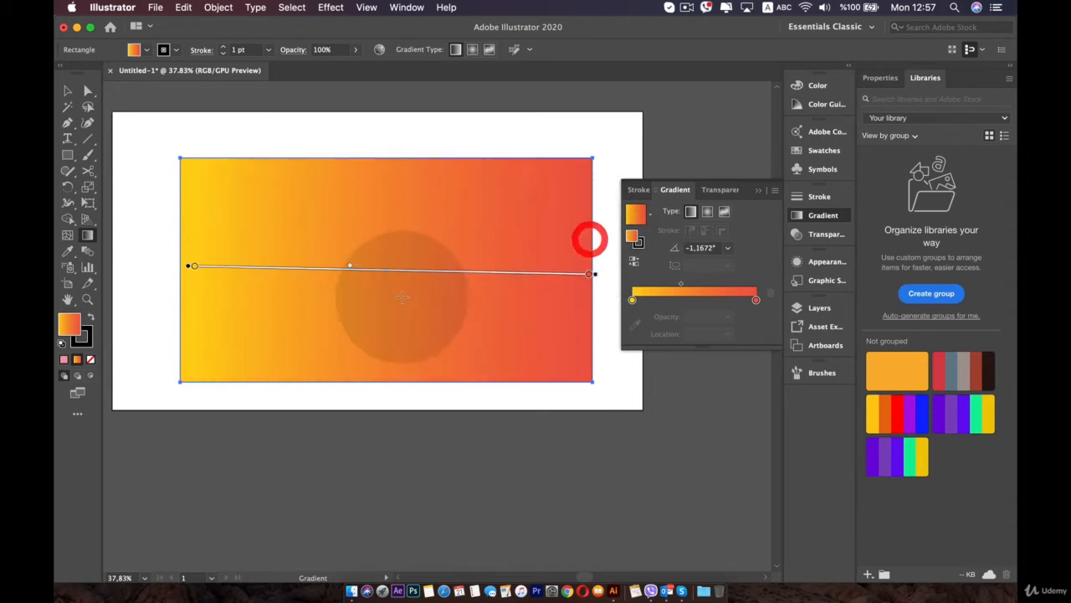
- Add a peach stop (R 242, G 193, B 151) at about 68% and a green stop (R 80, G 206, B 51) at about 14%
{"action": "double_click", "coordinate": [462, 274]}
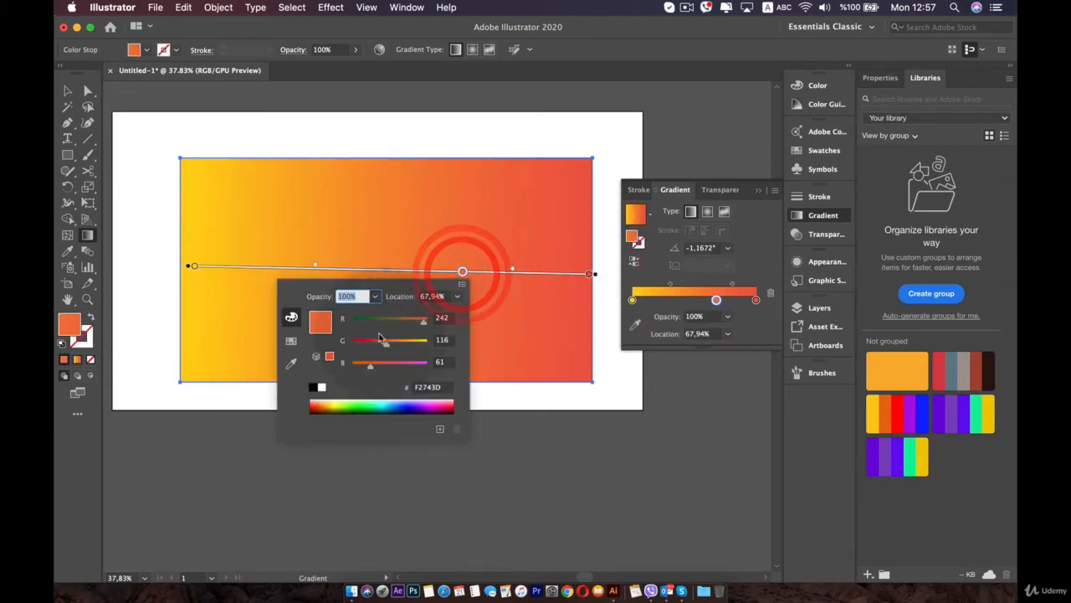
{"action": "left_click", "coordinate": [408, 342]}
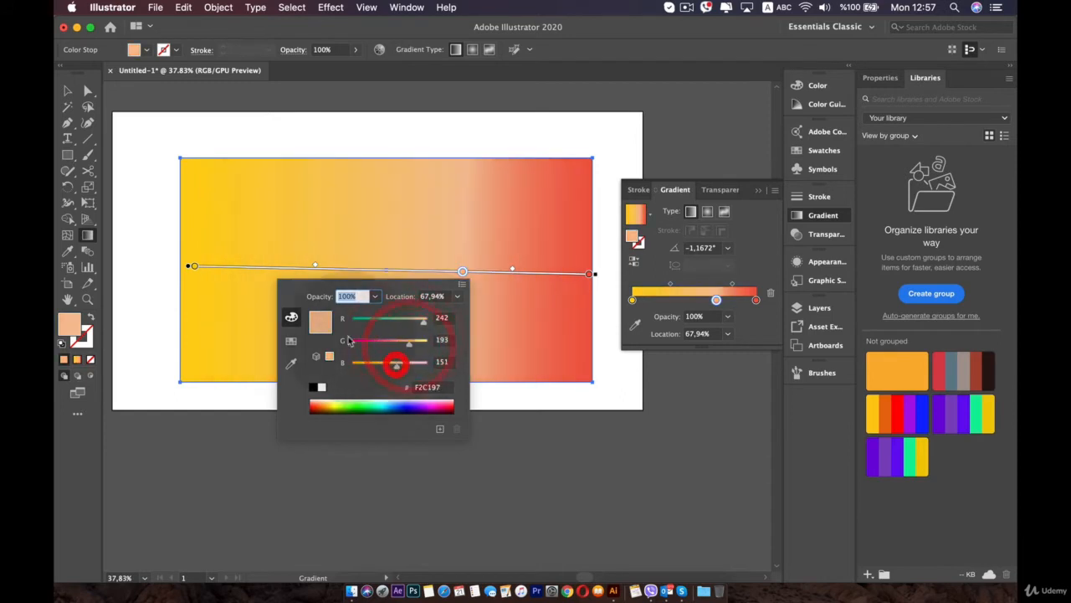
{"action": "left_click", "coordinate": [250, 268]}
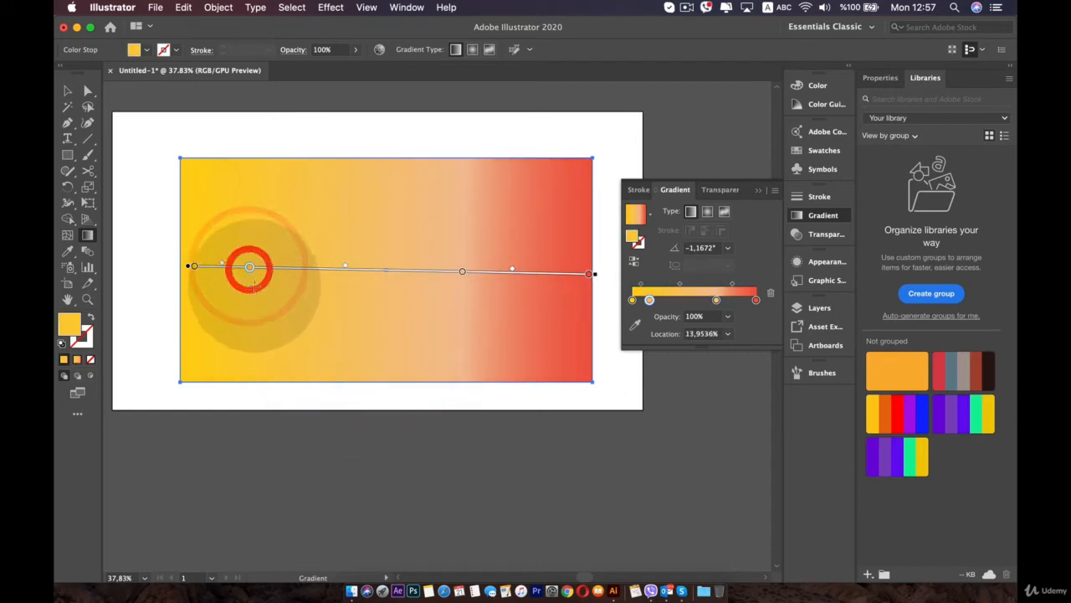
{"action": "double_click", "coordinate": [249, 268]}
{"action": "left_click", "coordinate": [164, 319]}
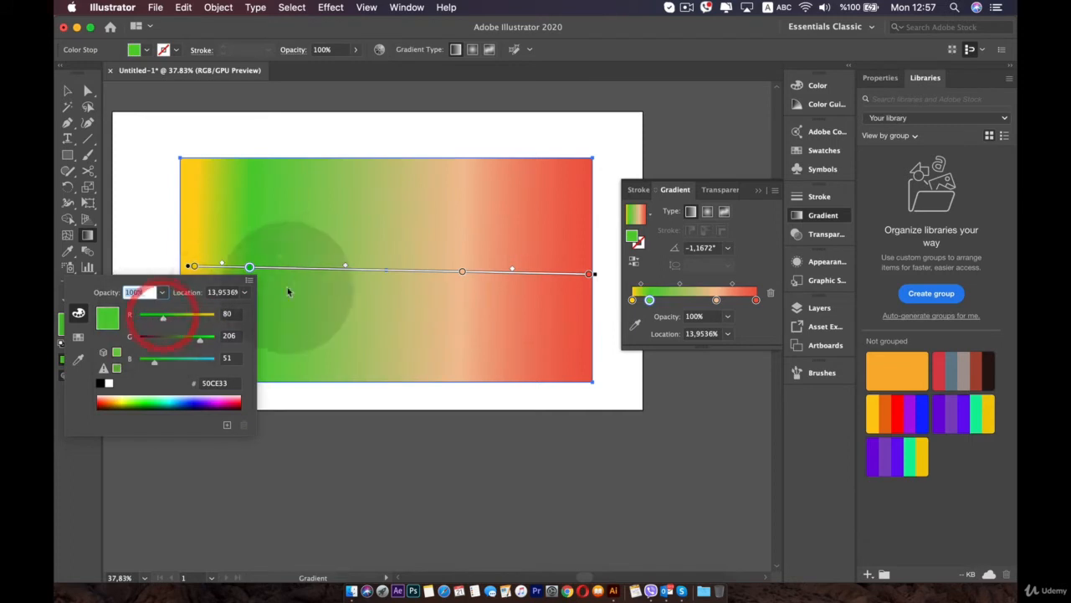
{"action": "left_click", "coordinate": [210, 237]}
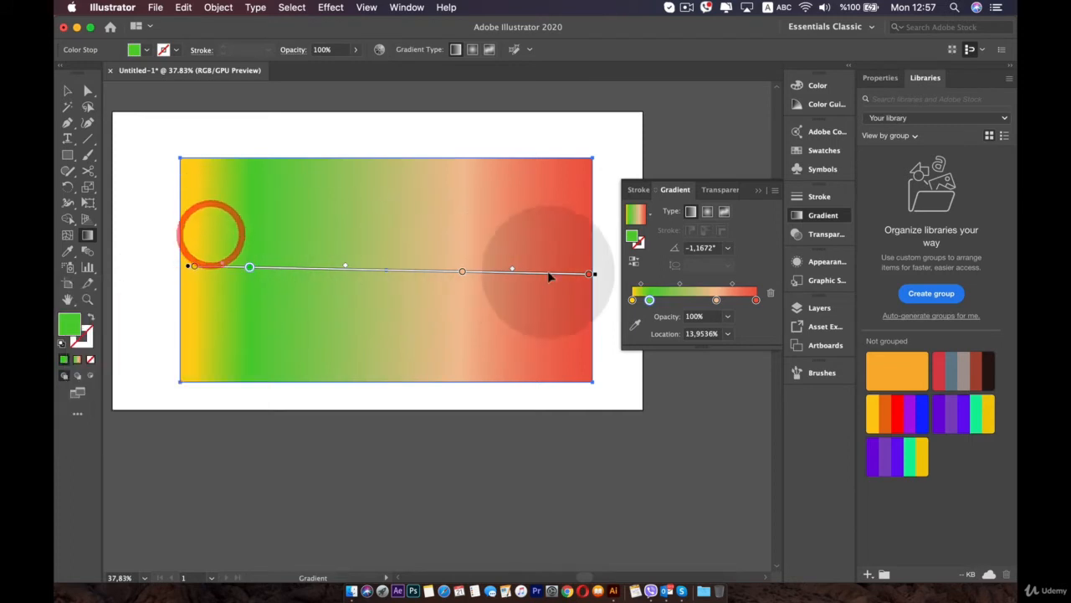
- Rotate the gradient on the rectangle to about 20° and remove its yellow start stop and peach stop
{"action": "mouse_move", "coordinate": [589, 273]}
{"action": "left_mouse_down"}
{"action": "mouse_move", "coordinate": [326, 246]}
{"action": "mouse_move", "coordinate": [485, 279]}
{"action": "mouse_move", "coordinate": [543, 272]}
{"action": "mouse_move", "coordinate": [507, 150]}
{"action": "left_mouse_up"}
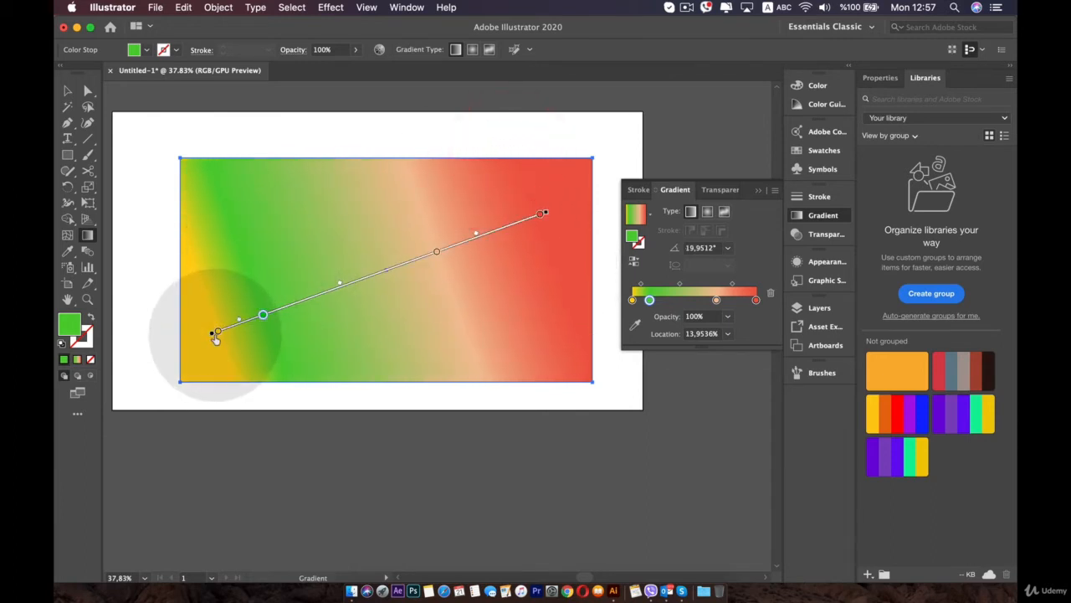
{"action": "mouse_move", "coordinate": [216, 332]}
{"action": "left_mouse_down"}
{"action": "mouse_move", "coordinate": [196, 358]}
{"action": "mouse_move", "coordinate": [187, 423]}
{"action": "left_mouse_up"}
{"action": "left_click", "coordinate": [322, 333]}
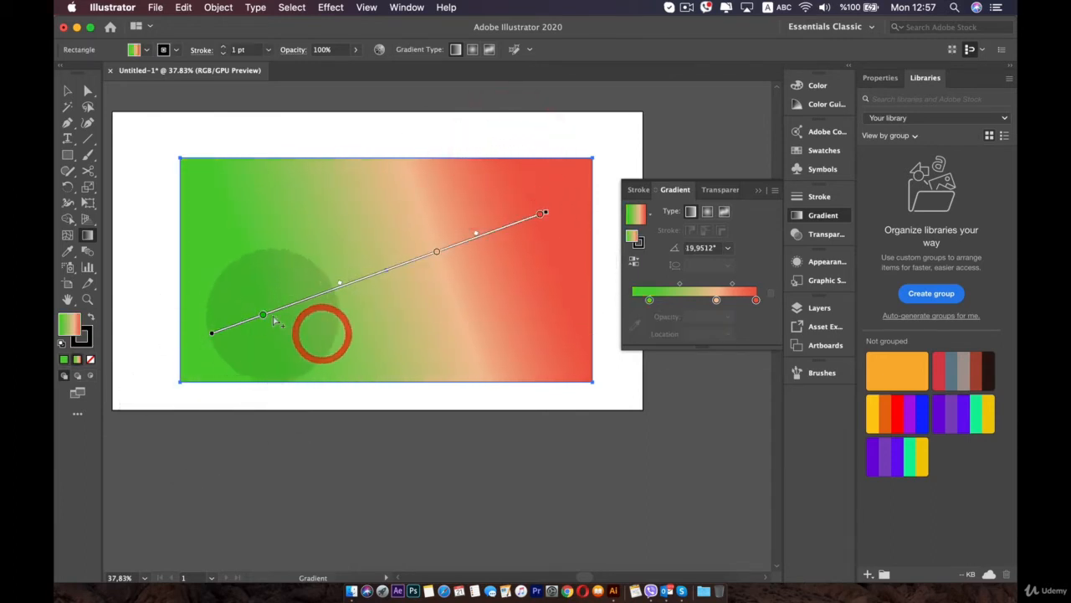
{"action": "left_click_drag", "start_coordinate": [436, 251], "coordinate": [497, 366]}
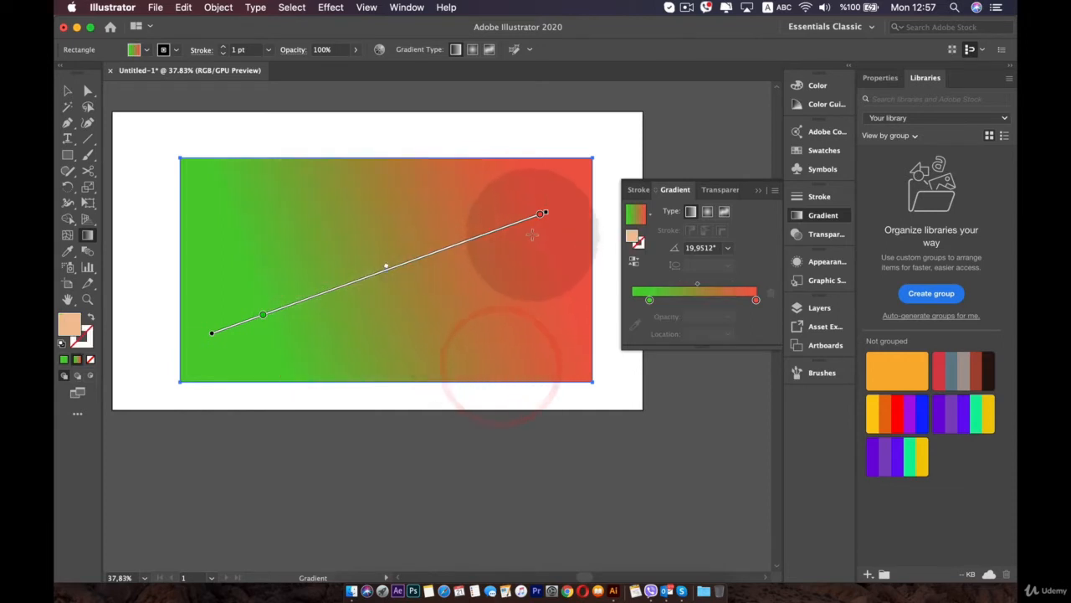
- Recolor the green stop mustard yellow by setting its R value to 222
{"action": "double_click", "coordinate": [262, 316]}
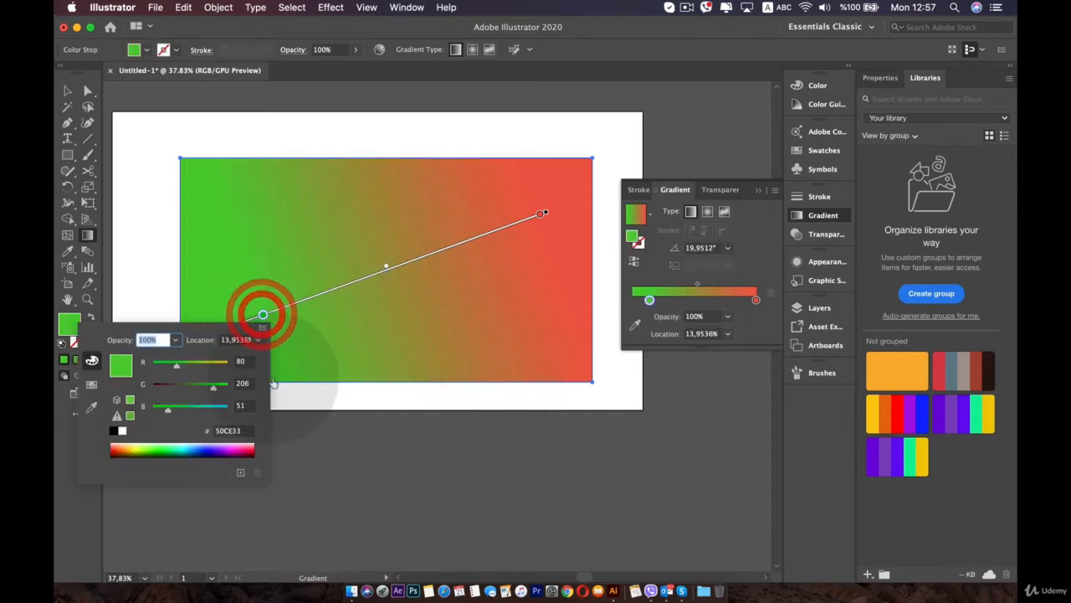
{"action": "left_click", "coordinate": [217, 364]}
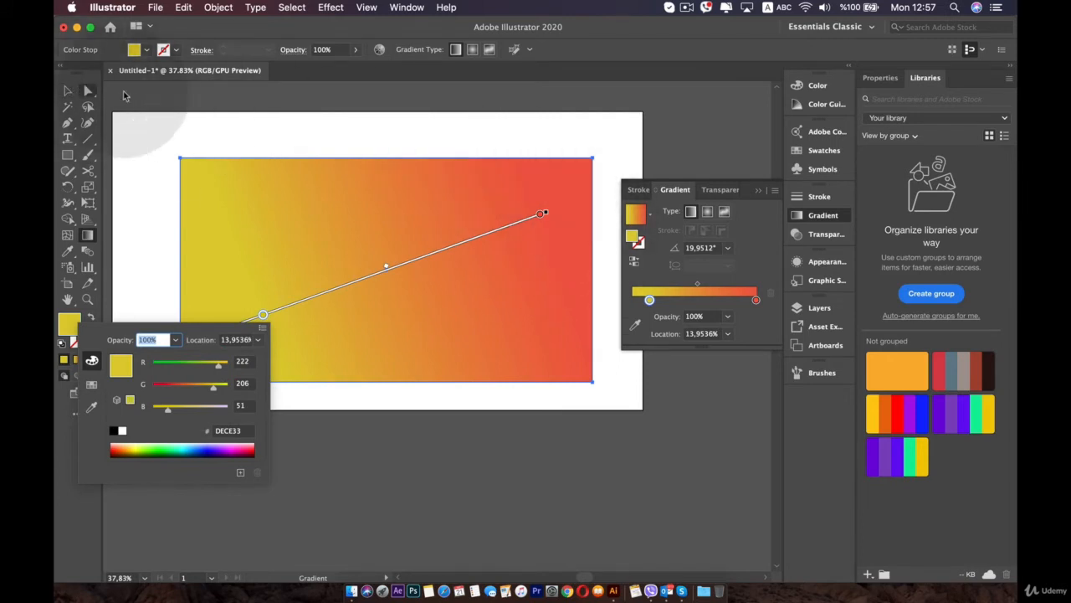
- Change the gradient to radial, move the yellow stop outward to nearly mid-gradient, and move the red stop inward to about 77%
{"action": "left_click", "coordinate": [707, 211]}
{"action": "left_click", "coordinate": [707, 211]}
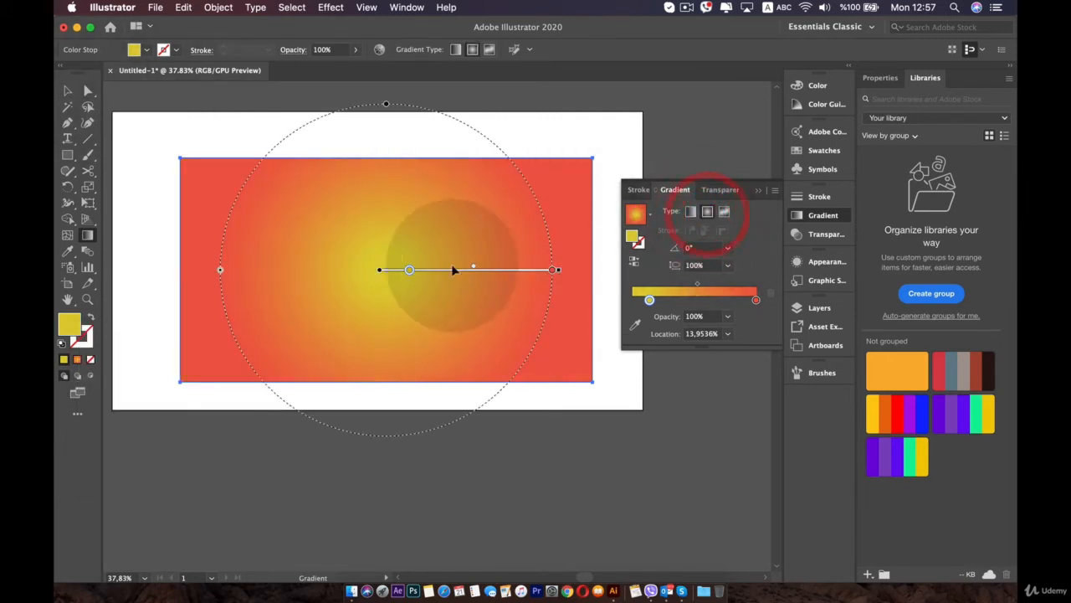
{"action": "mouse_move", "coordinate": [408, 269]}
{"action": "left_mouse_down"}
{"action": "mouse_move", "coordinate": [446, 270]}
{"action": "mouse_move", "coordinate": [381, 270]}
{"action": "mouse_move", "coordinate": [466, 271]}
{"action": "left_mouse_up"}
{"action": "mouse_move", "coordinate": [552, 270]}
{"action": "left_mouse_down"}
{"action": "mouse_move", "coordinate": [450, 270]}
{"action": "mouse_move", "coordinate": [515, 270]}
{"action": "left_mouse_up"}
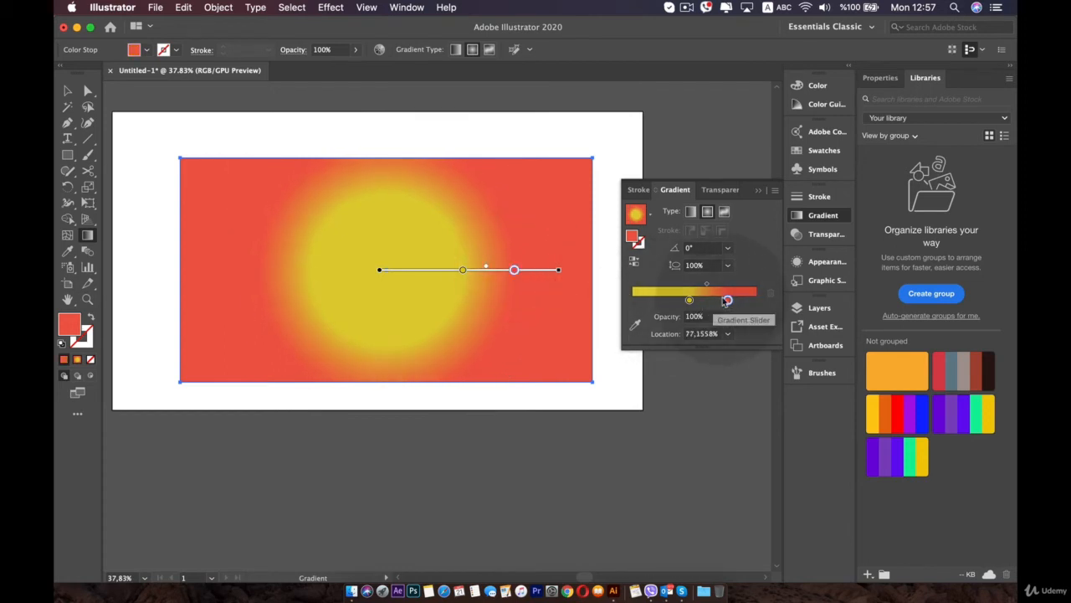
{"action": "mouse_move", "coordinate": [544, 280]}
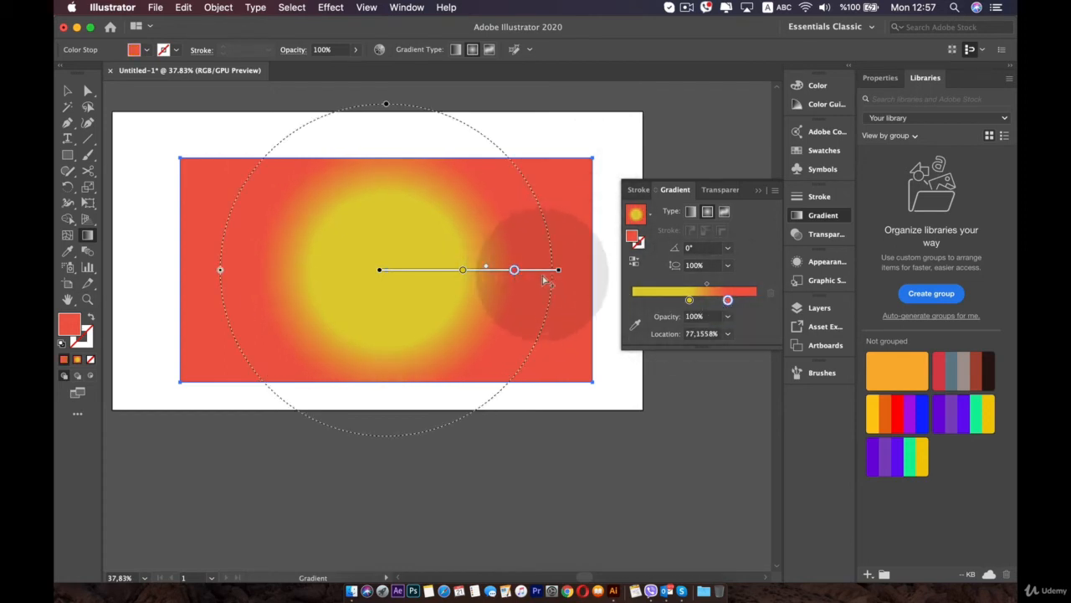
- Try radial gradient aspect ratios of about 38%, 80% and 200% on the rectangle, and restore it to 100%
{"action": "left_click_drag", "start_coordinate": [383, 118], "coordinate": [419, 227]}
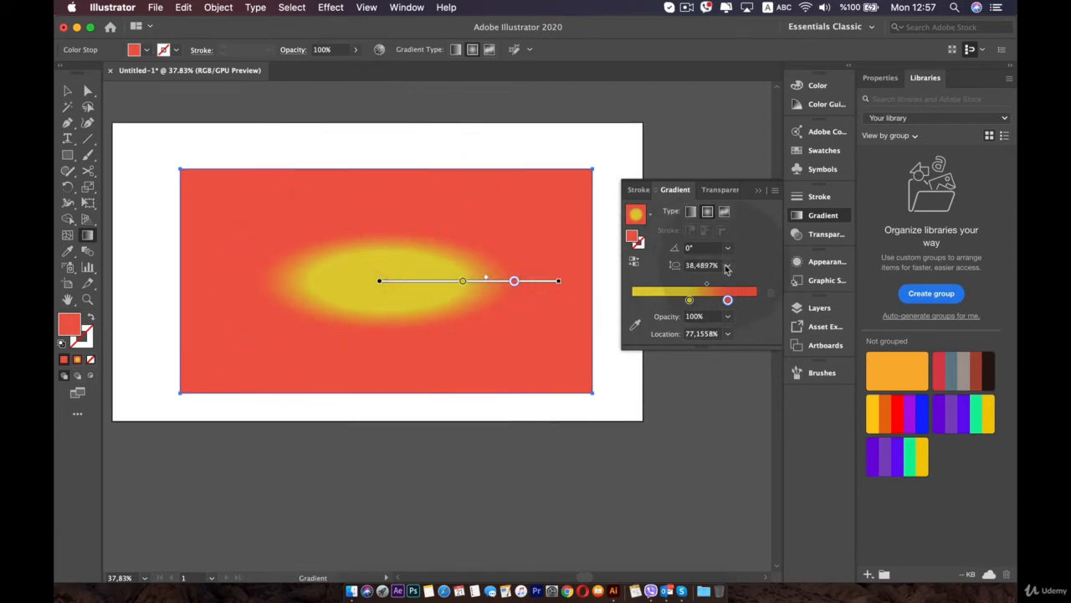
{"action": "left_click", "coordinate": [727, 265]}
{"action": "left_click", "coordinate": [745, 382]}
{"action": "left_click", "coordinate": [729, 265]}
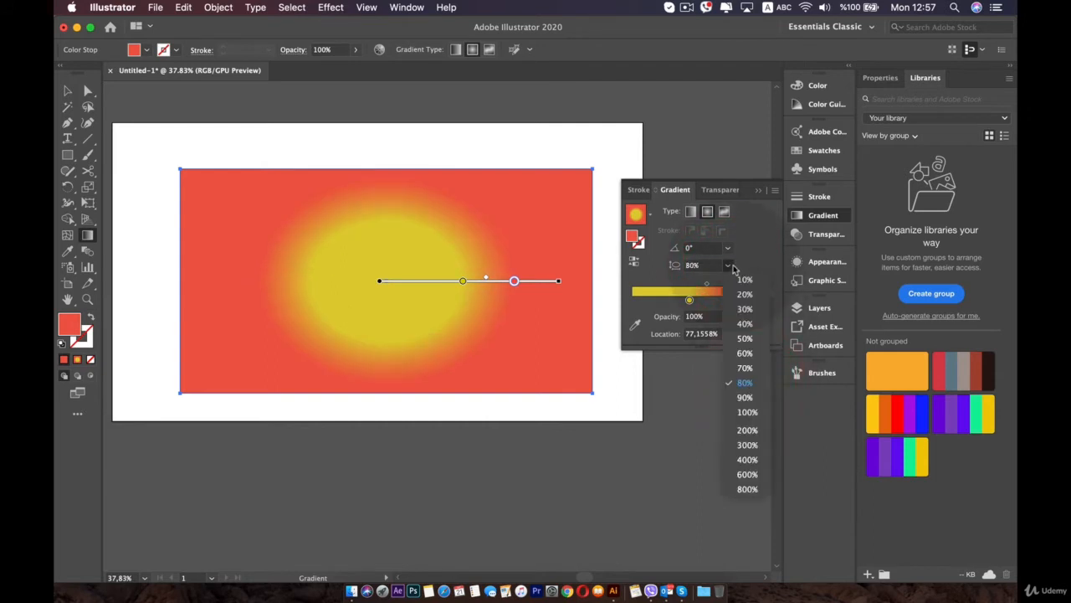
{"action": "left_click", "coordinate": [746, 429]}
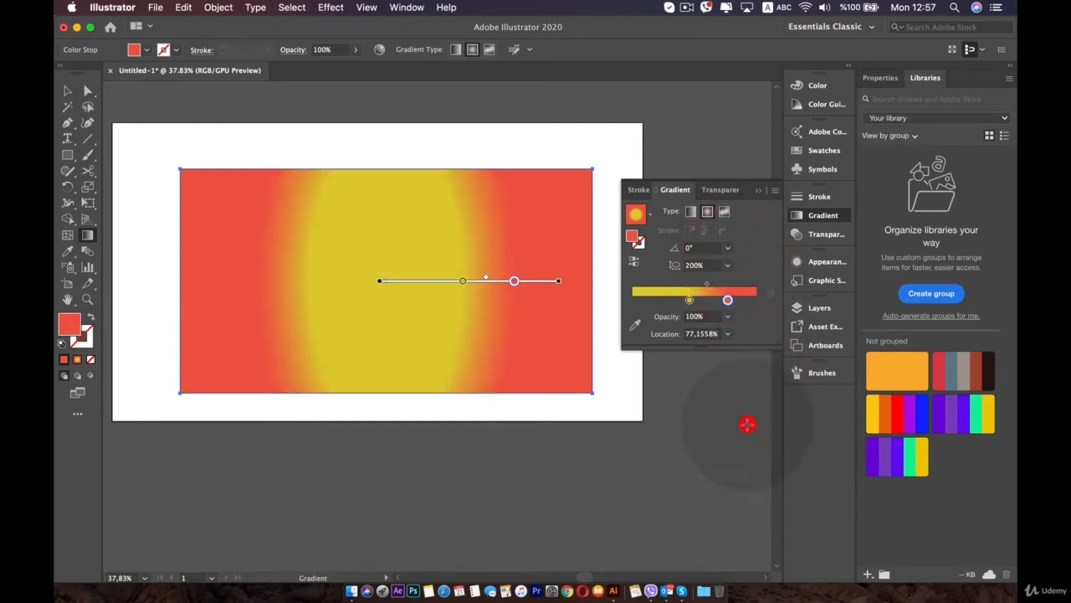
{"action": "left_click", "coordinate": [728, 266]}
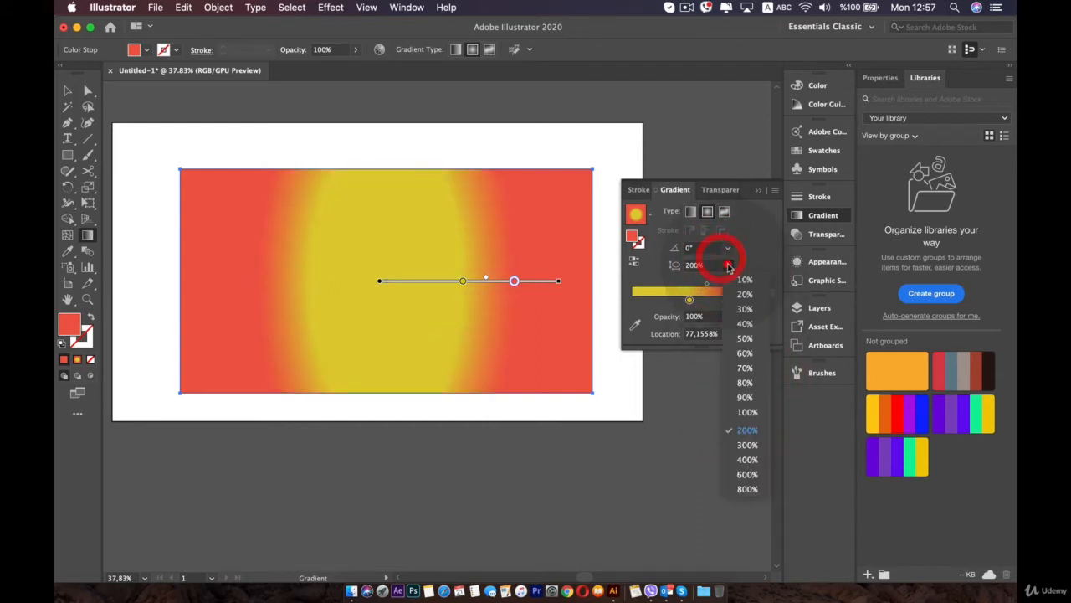
{"action": "left_click", "coordinate": [747, 413]}
- Move the yellow stop inward to about 31% and add an orange stop (R 232, G 126, B 62) at about 56%
{"action": "left_click_drag", "start_coordinate": [466, 282], "coordinate": [441, 284]}
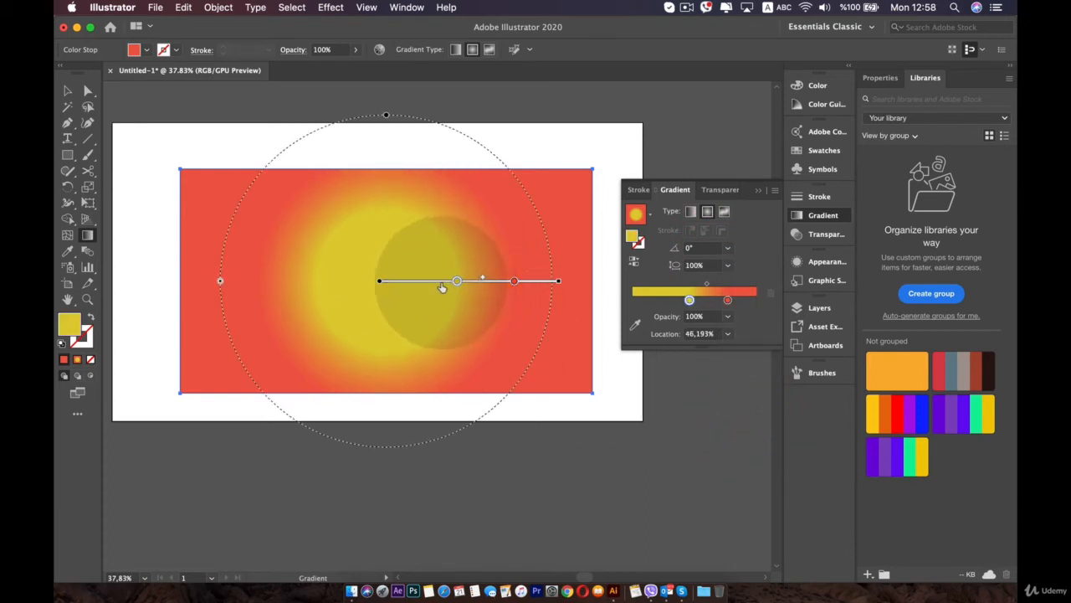
{"action": "left_click", "coordinate": [476, 282]}
{"action": "double_click", "coordinate": [476, 282]}
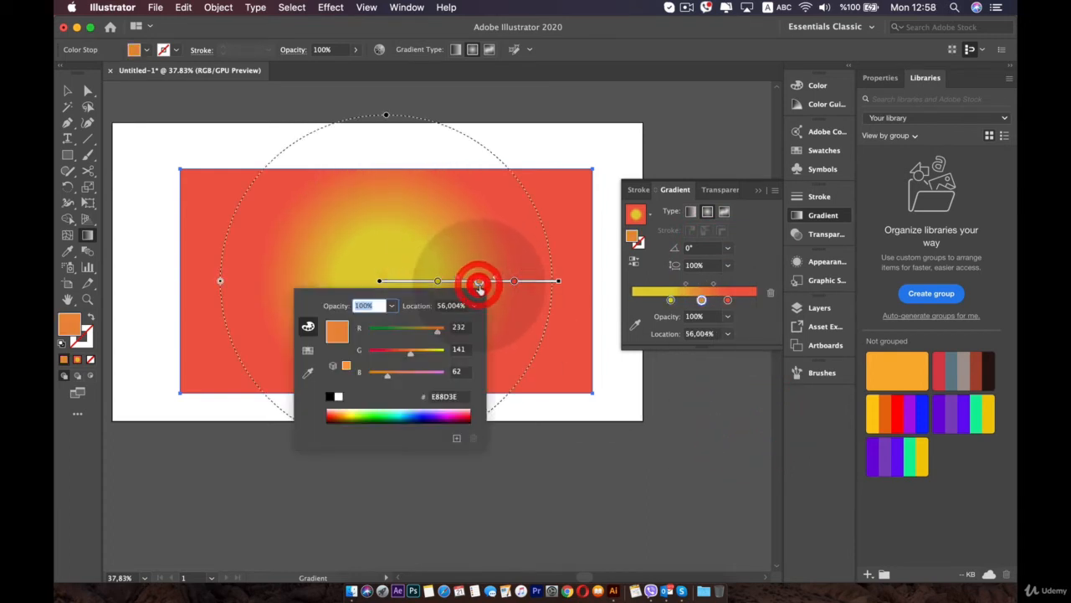
{"action": "left_click", "coordinate": [431, 356]}
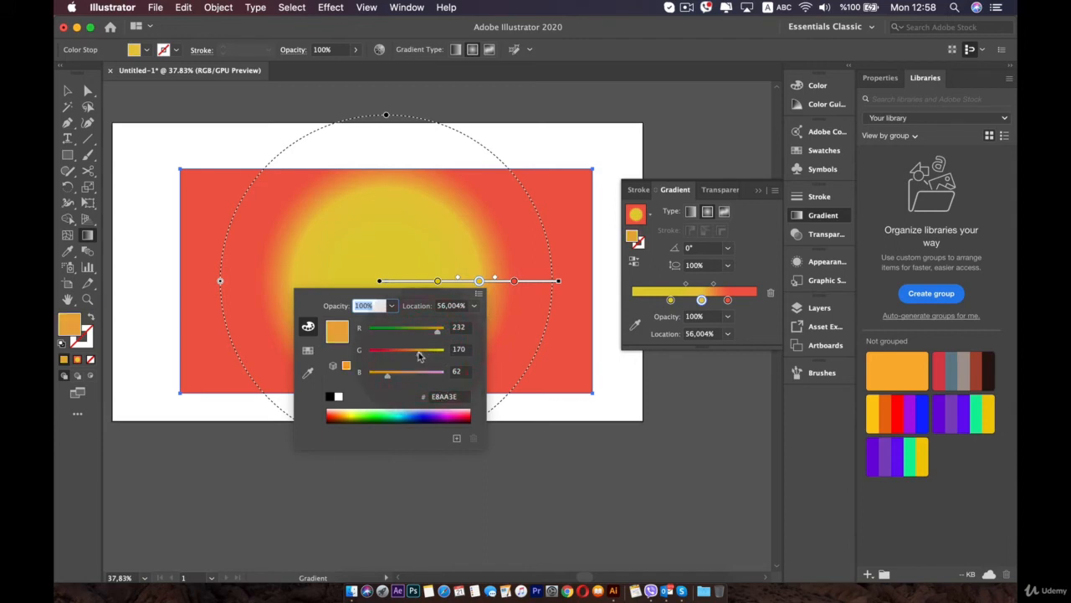
{"action": "mouse_move", "coordinate": [416, 355]}
{"action": "left_mouse_down"}
{"action": "mouse_move", "coordinate": [396, 354]}
{"action": "mouse_move", "coordinate": [406, 353]}
{"action": "left_mouse_up"}
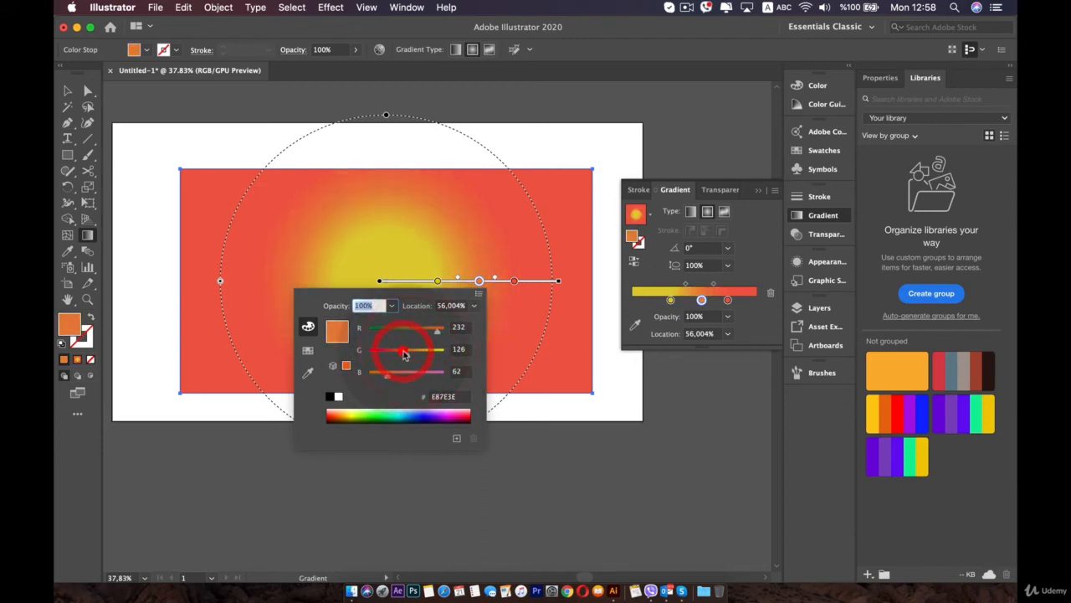
{"action": "left_click", "coordinate": [552, 438]}
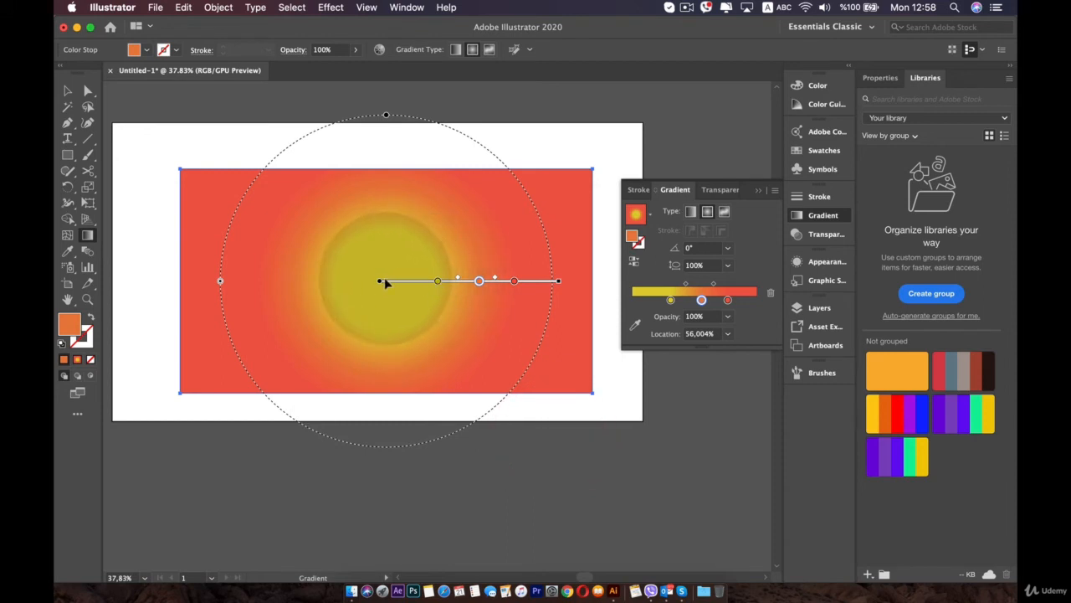
- Redraw the radial gradient on the rectangle so it starts right of centre and runs to near its left edge
{"action": "mouse_move", "coordinate": [368, 285]}
{"action": "left_mouse_down"}
{"action": "mouse_move", "coordinate": [287, 268]}
{"action": "mouse_move", "coordinate": [222, 277]}
{"action": "mouse_move", "coordinate": [192, 227]}
{"action": "mouse_move", "coordinate": [290, 269]}
{"action": "mouse_move", "coordinate": [533, 295]}
{"action": "mouse_move", "coordinate": [538, 249]}
{"action": "mouse_move", "coordinate": [335, 311]}
{"action": "mouse_move", "coordinate": [266, 301]}
{"action": "mouse_move", "coordinate": [299, 303]}
{"action": "left_mouse_up"}
{"action": "mouse_move", "coordinate": [562, 259]}
{"action": "left_mouse_down"}
{"action": "mouse_move", "coordinate": [409, 192]}
{"action": "mouse_move", "coordinate": [190, 241]}
{"action": "mouse_move", "coordinate": [196, 291]}
{"action": "left_mouse_up"}
{"action": "left_click", "coordinate": [365, 353]}
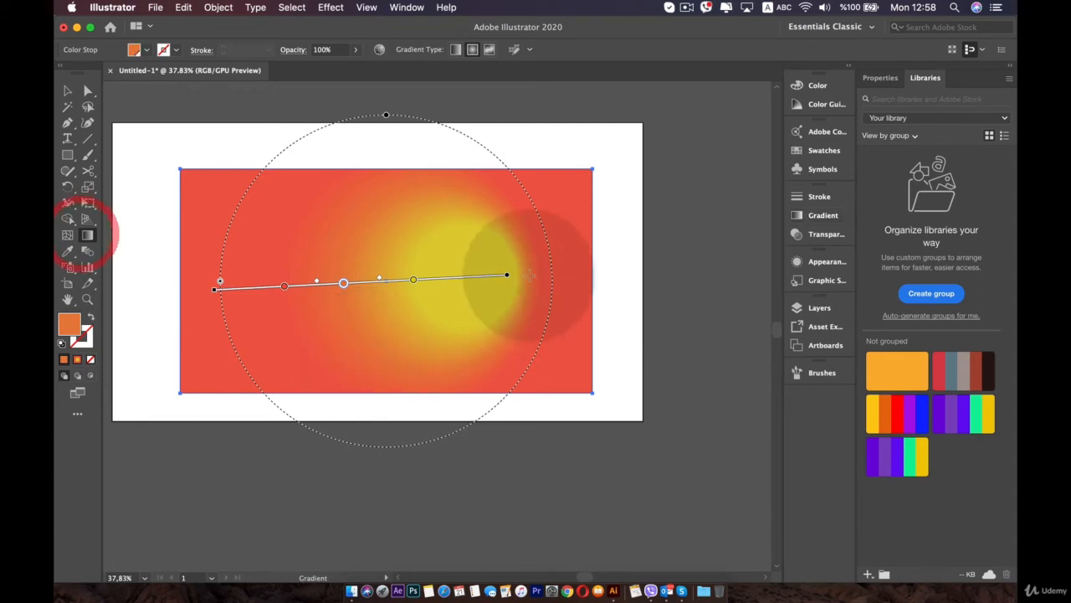
{"action": "left_click", "coordinate": [825, 215]}
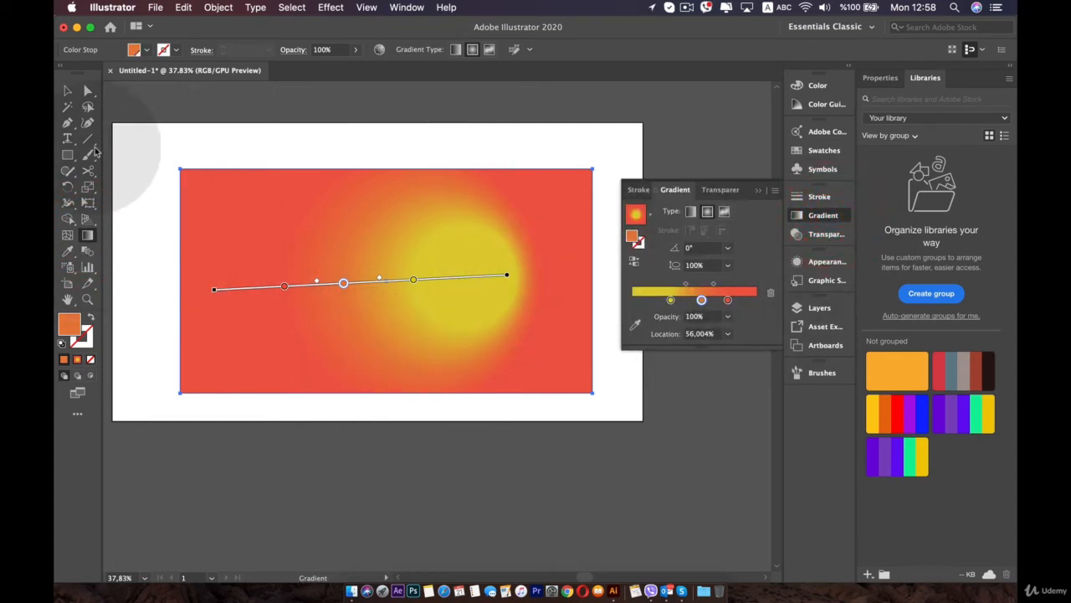
- Select the rectangle, nudge it slightly upward, and save its fill as a swatch named New Gradient Swatch
{"action": "left_click", "coordinate": [68, 90]}
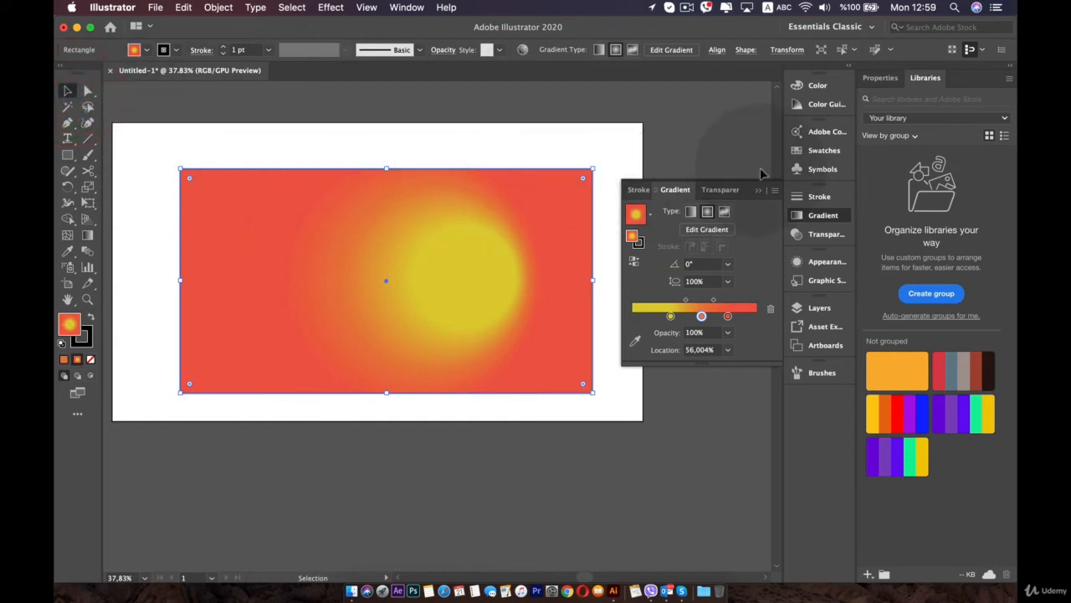
{"action": "left_click", "coordinate": [813, 157]}
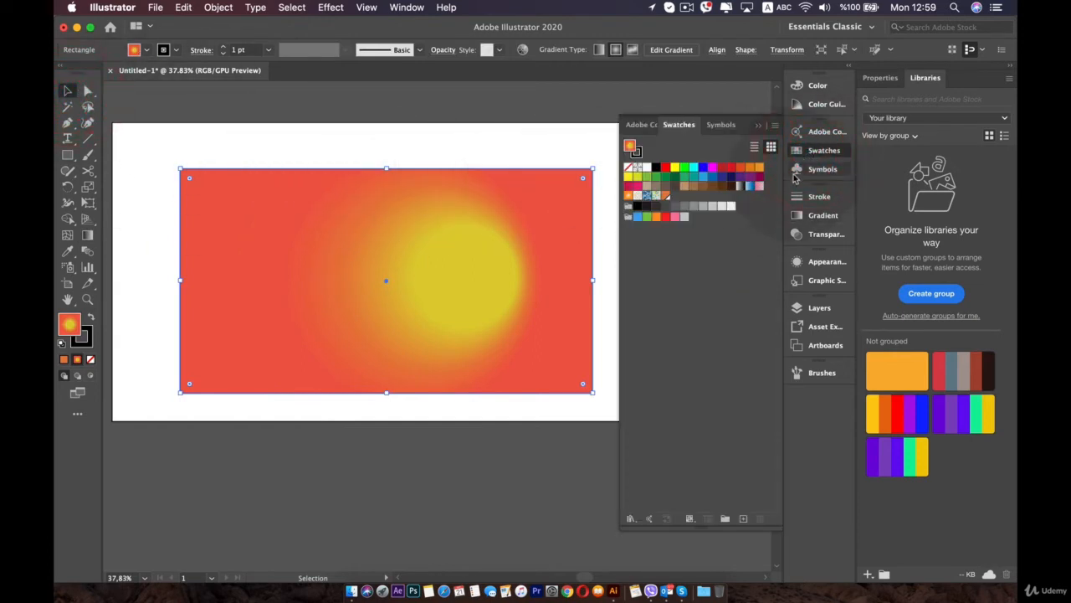
{"action": "left_click_drag", "start_coordinate": [426, 228], "coordinate": [426, 222]}
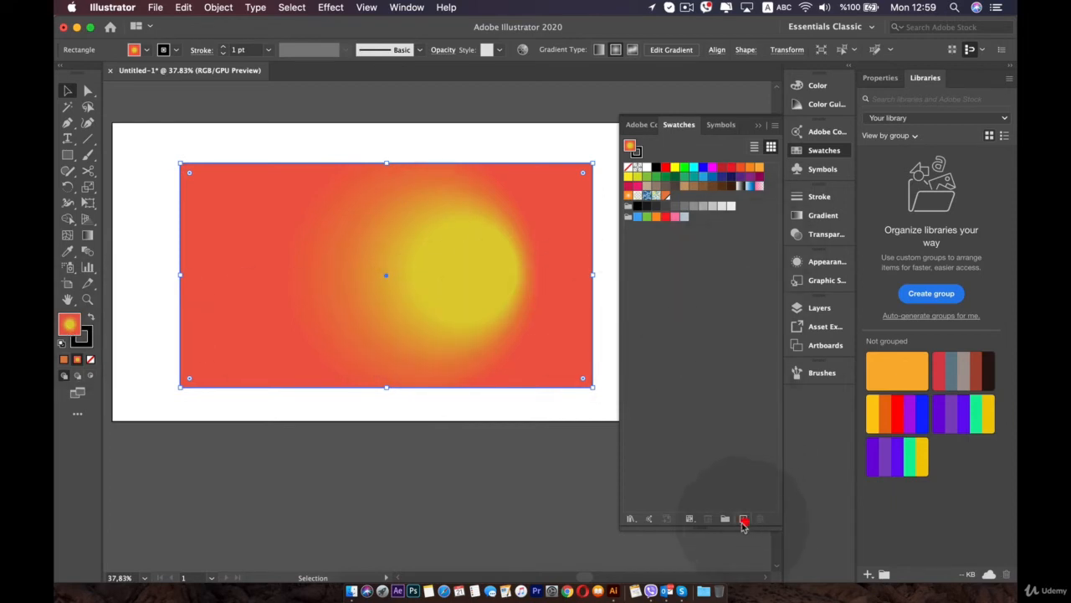
{"action": "left_click", "coordinate": [743, 520]}
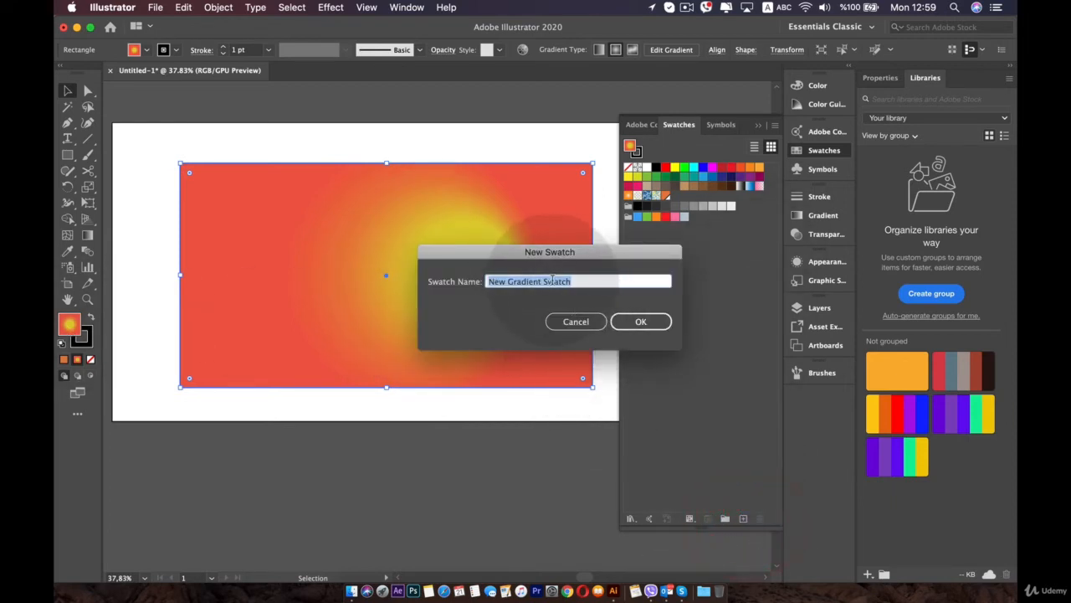
{"action": "left_click", "coordinate": [636, 322]}
- Delete the gradient rectangle from the artboard
{"action": "left_click_drag", "start_coordinate": [677, 201], "coordinate": [148, 180]}
{"action": "left_click", "coordinate": [270, 227]}
{"action": "key", "text": "BackSpace"}
{"action": "key", "text": "BackSpace"}
{"action": "key", "text": "BackSpace"}
{"action": "key", "text": "BackSpace"}
{"action": "key", "text": "BackSpace"}
{"action": "key", "text": "BackSpace"}
{"action": "key", "text": "BackSpace"}
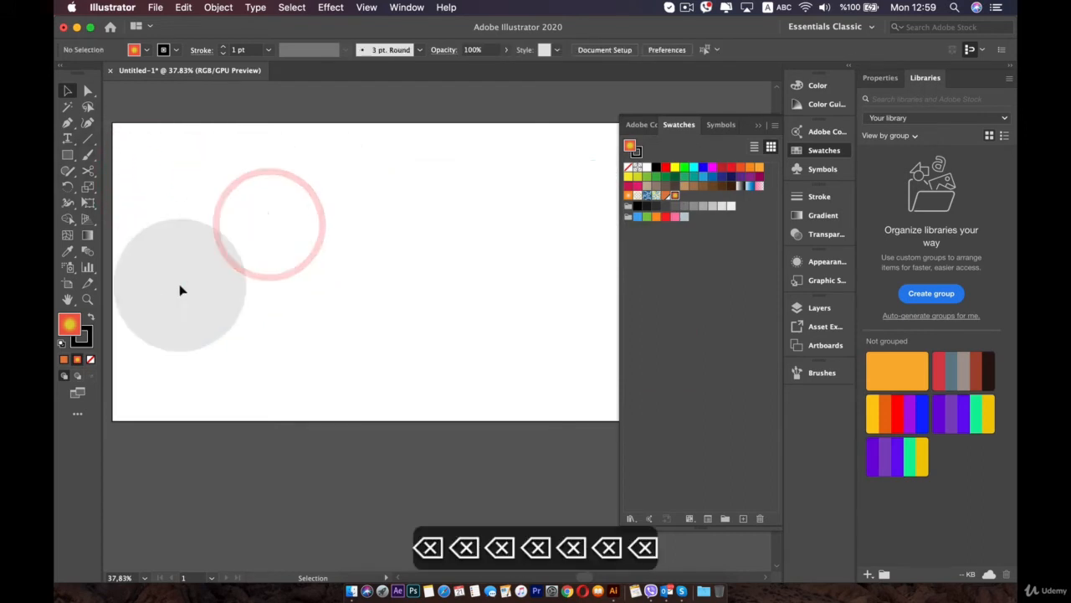
- Draw a new solid orange rectangle on the artboard and fill it with the saved gradient swatch
{"action": "left_click", "coordinate": [65, 360]}
{"action": "left_click", "coordinate": [67, 156]}
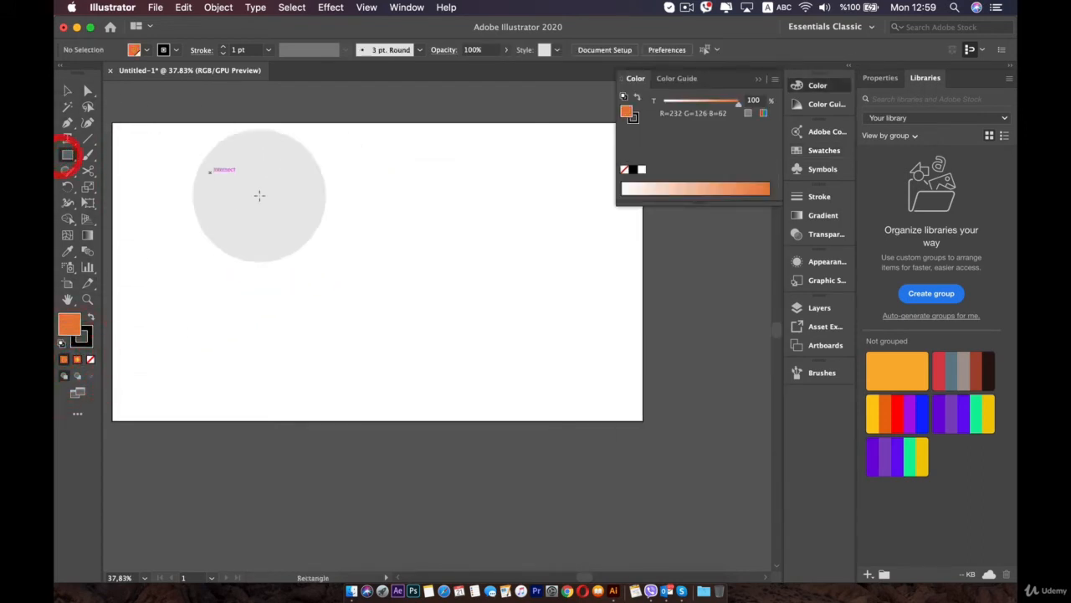
{"action": "left_click_drag", "start_coordinate": [209, 171], "coordinate": [534, 385]}
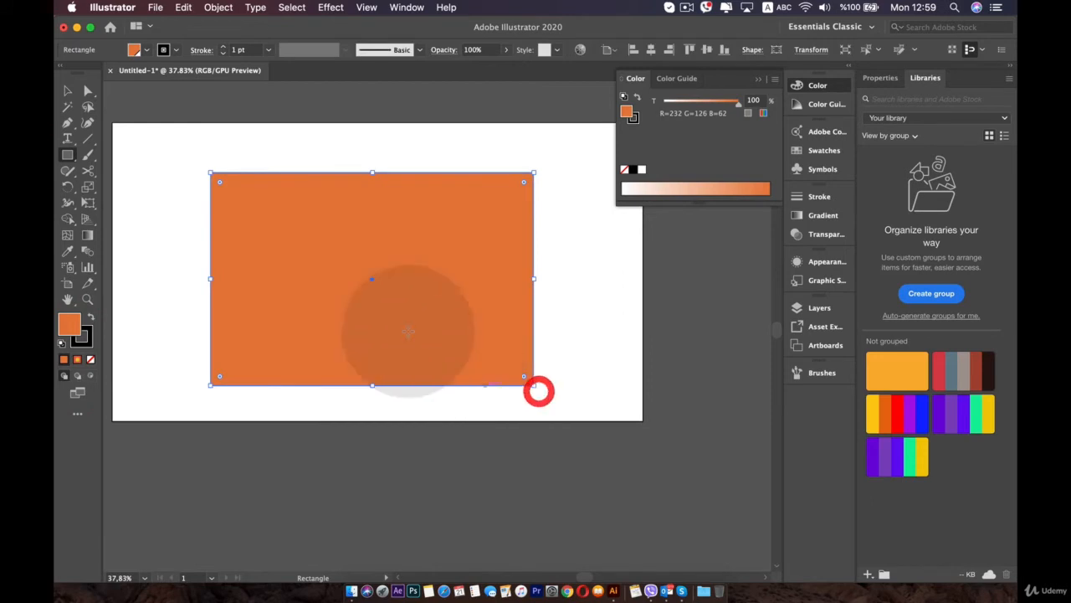
{"action": "left_click", "coordinate": [825, 153]}
{"action": "left_click", "coordinate": [674, 196]}
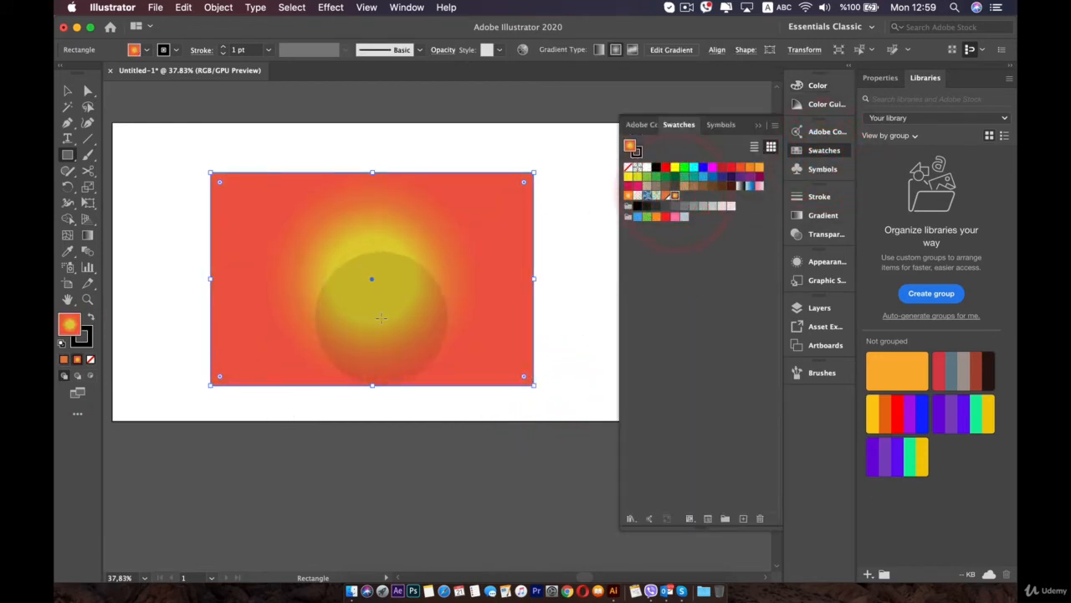
- Edit the new rectangle's gradient and change its type to linear
{"action": "left_click", "coordinate": [817, 219]}
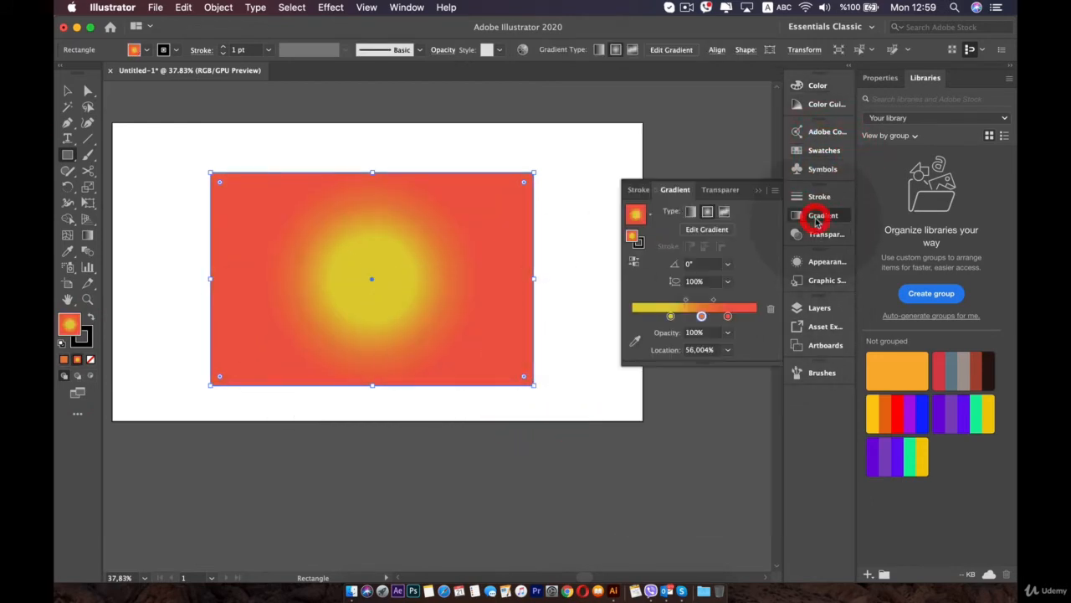
{"action": "left_click", "coordinate": [716, 236]}
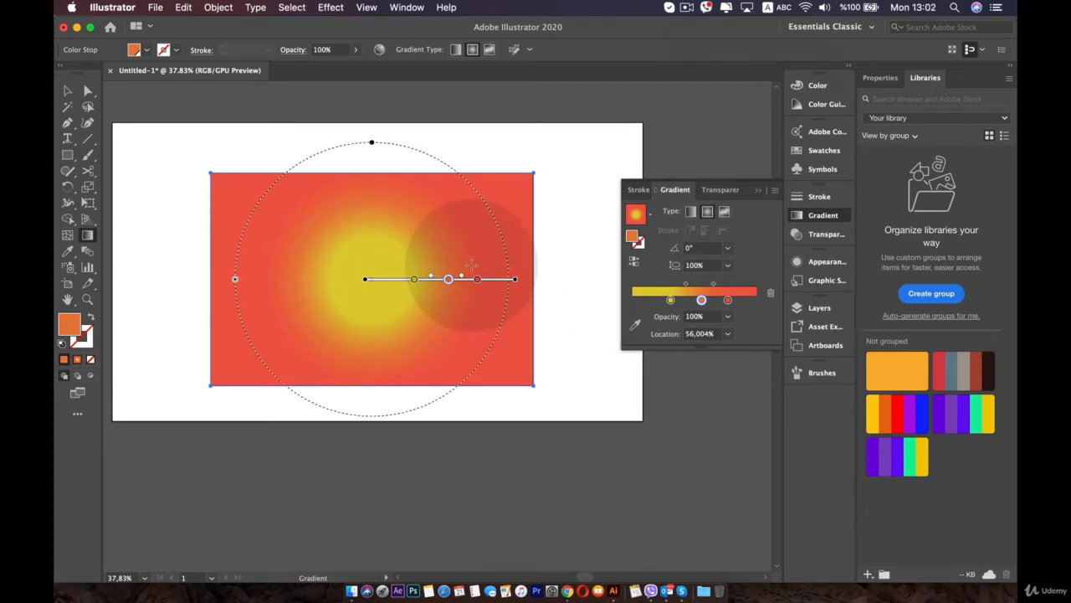
{"action": "scroll", "coordinate": [477, 284], "scroll_direction": "up", "scroll_amount": 2}
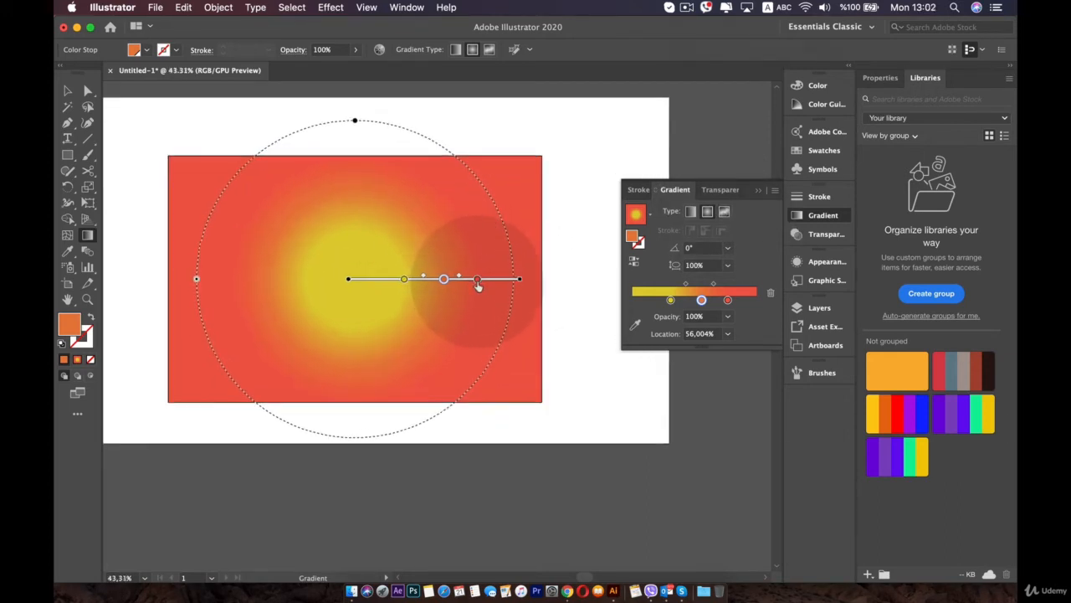
{"action": "left_click", "coordinate": [692, 212]}
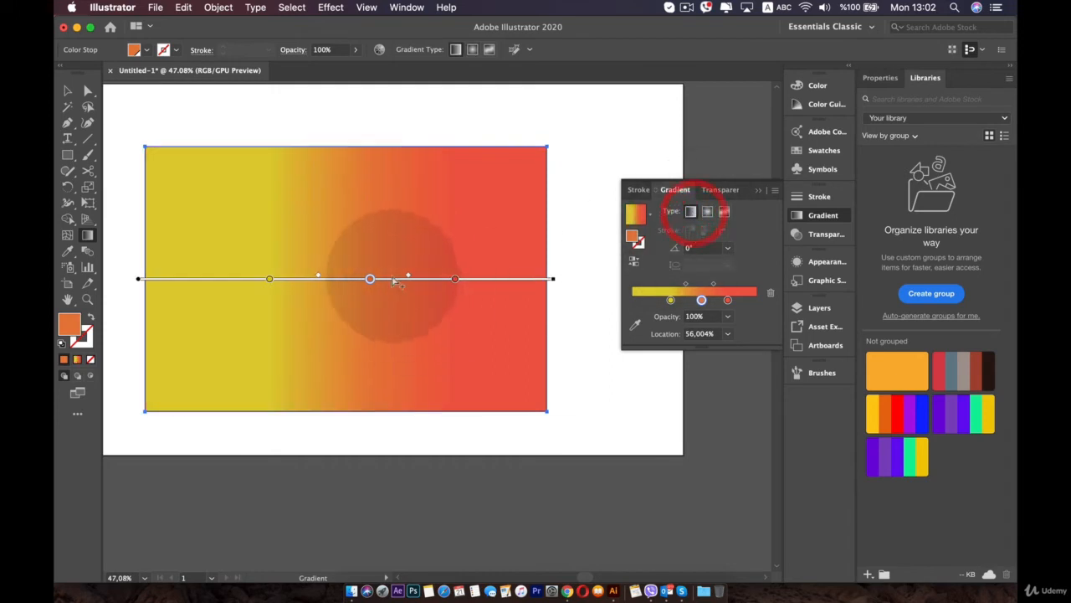
- Reverse the linear gradient repeatedly, ending with red on the rectangle's left side and yellow on its right
{"action": "left_click", "coordinate": [635, 265]}
{"action": "left_click", "coordinate": [634, 264]}
{"action": "left_click", "coordinate": [634, 264]}
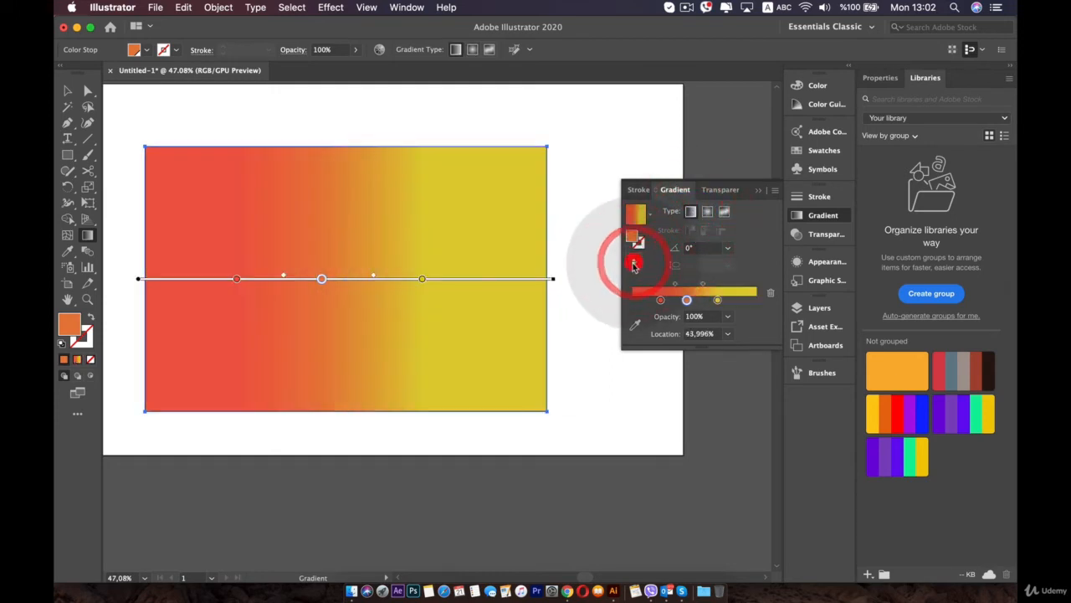
{"action": "left_click", "coordinate": [634, 264]}
{"action": "left_click", "coordinate": [634, 264]}
{"action": "left_click", "coordinate": [634, 265]}
{"action": "left_click", "coordinate": [634, 265]}
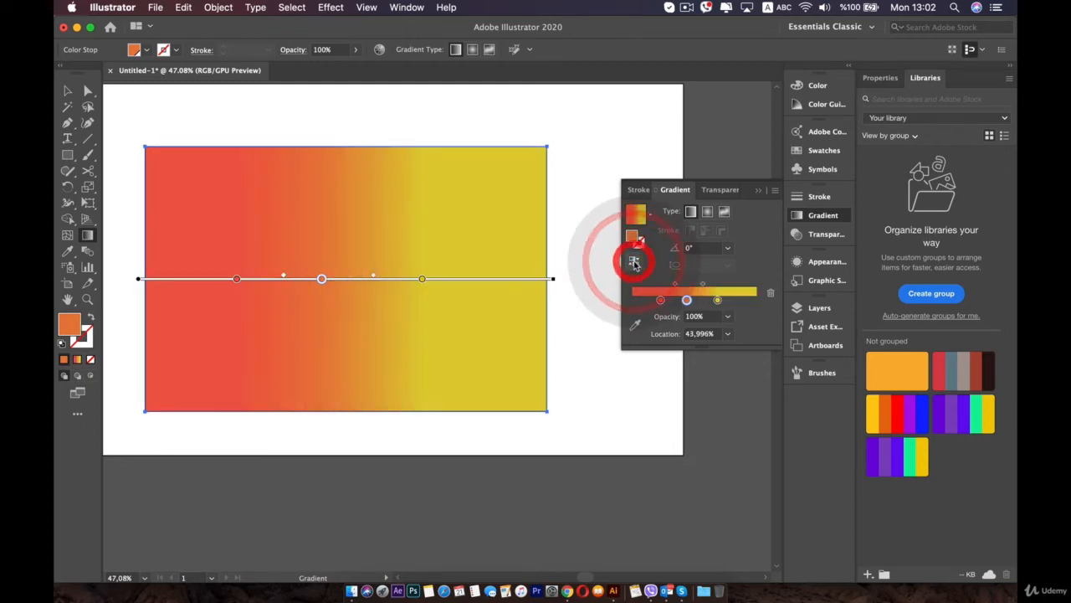
{"action": "left_click", "coordinate": [635, 264]}
{"action": "left_click", "coordinate": [634, 264]}
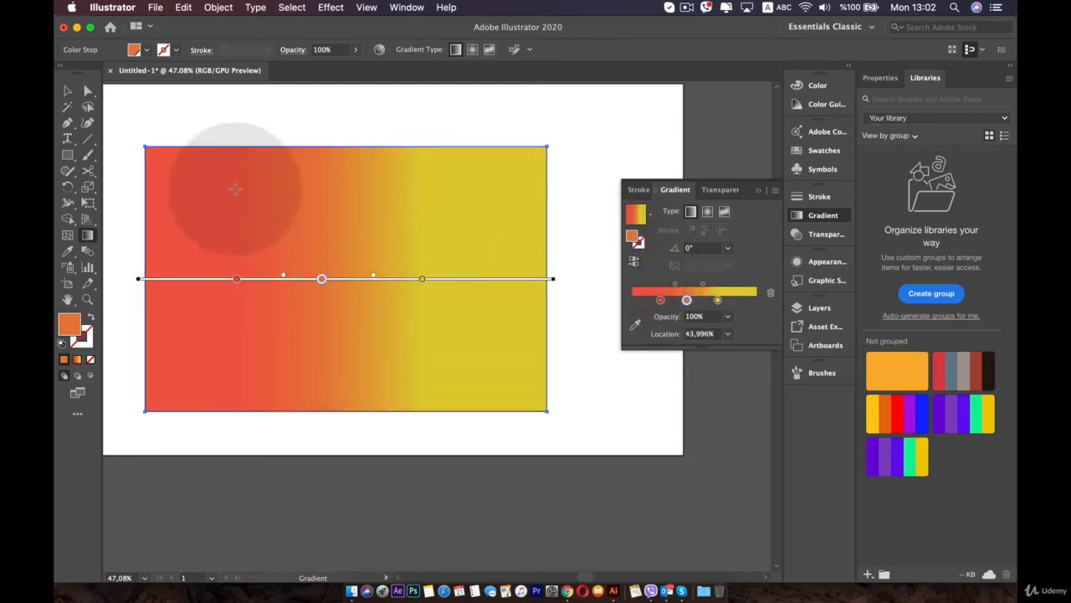
- Select the linear-gradient rectangle and delete it
{"action": "key", "text": "v"}
{"action": "left_click", "coordinate": [401, 238]}
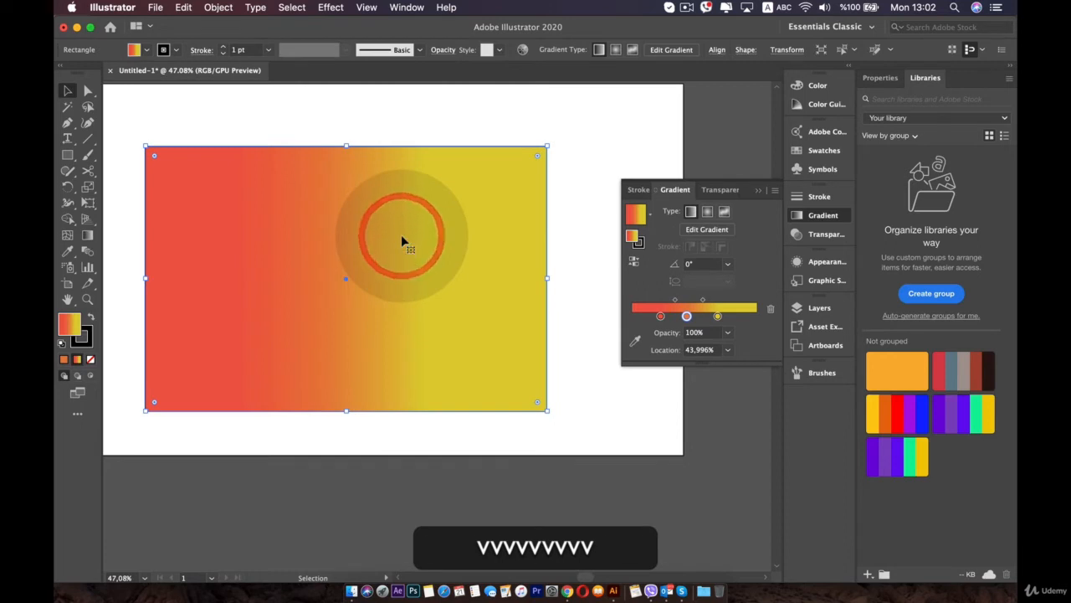
{"action": "key", "text": "BackSpace"}
{"action": "key", "text": "BackSpace"}
{"action": "key", "text": "BackSpace"}
{"action": "key", "text": "BackSpace"}
{"action": "key", "text": "BackSpace"}
{"action": "key", "text": "BackSpace"}
- Draw a circle with the Ellipse tool and move it to the upper middle of the artboard
{"action": "left_click", "coordinate": [67, 170]}
{"action": "left_click_drag", "start_coordinate": [67, 155], "coordinate": [143, 189]}
{"action": "left_click_drag", "start_coordinate": [280, 172], "coordinate": [468, 360]}
{"action": "key", "text": "v"}
{"action": "left_click_drag", "start_coordinate": [424, 319], "coordinate": [403, 294]}
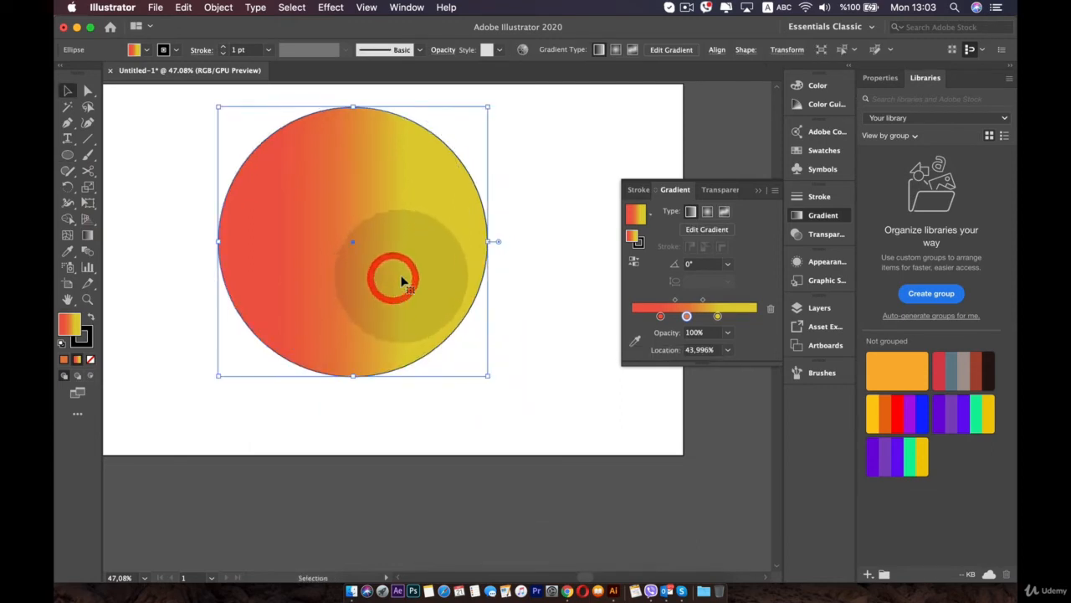
- Apply a freeform gradient to the circle with a muted purple point (R 94, G 89, B 130) at its upper left
{"action": "left_click", "coordinate": [725, 213]}
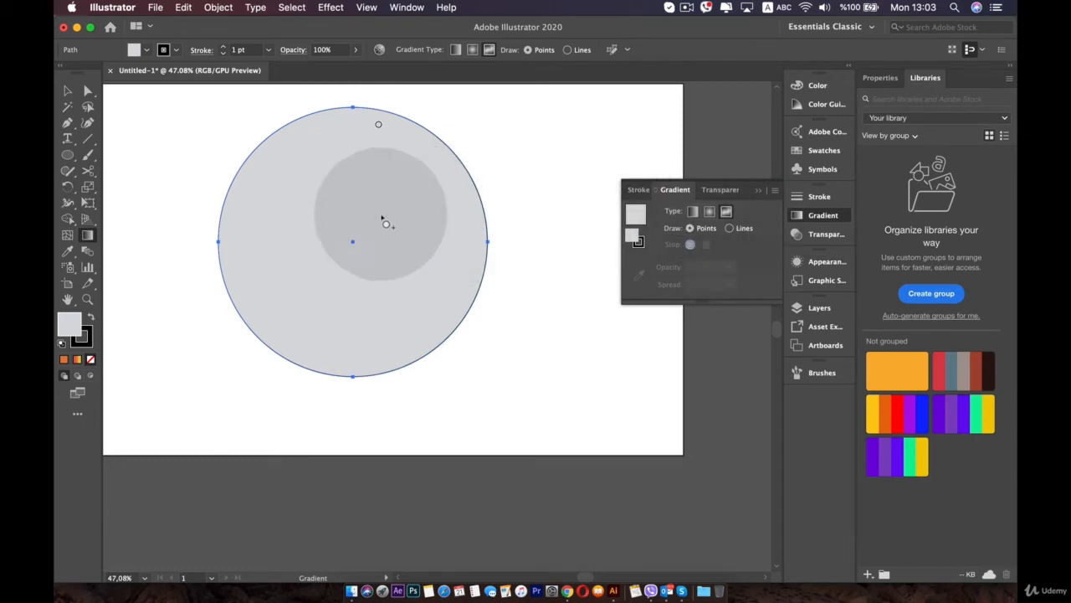
{"action": "left_click", "coordinate": [313, 165]}
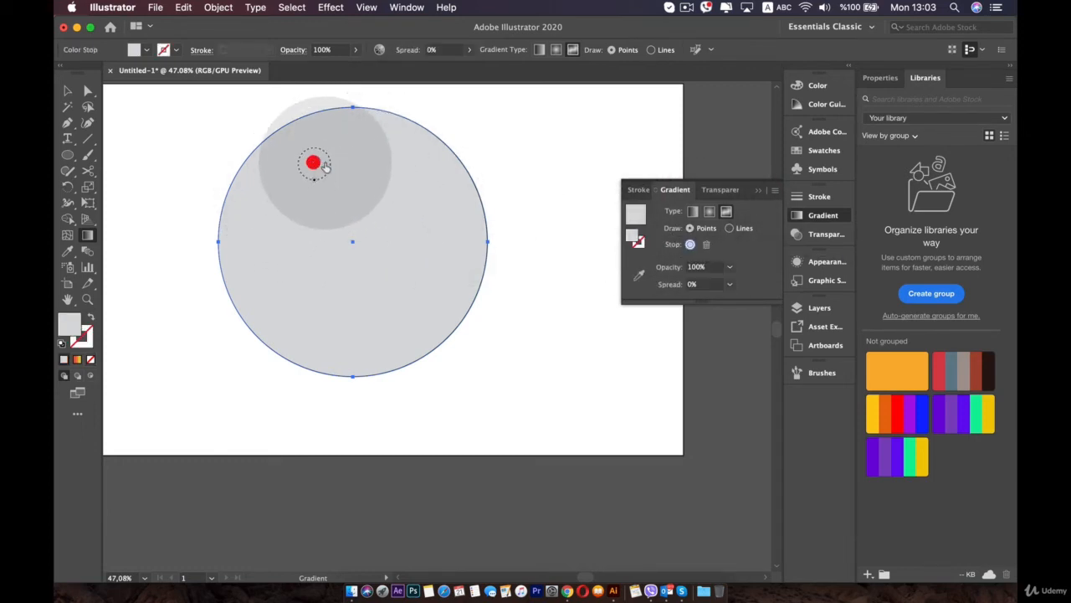
{"action": "double_click", "coordinate": [313, 165]}
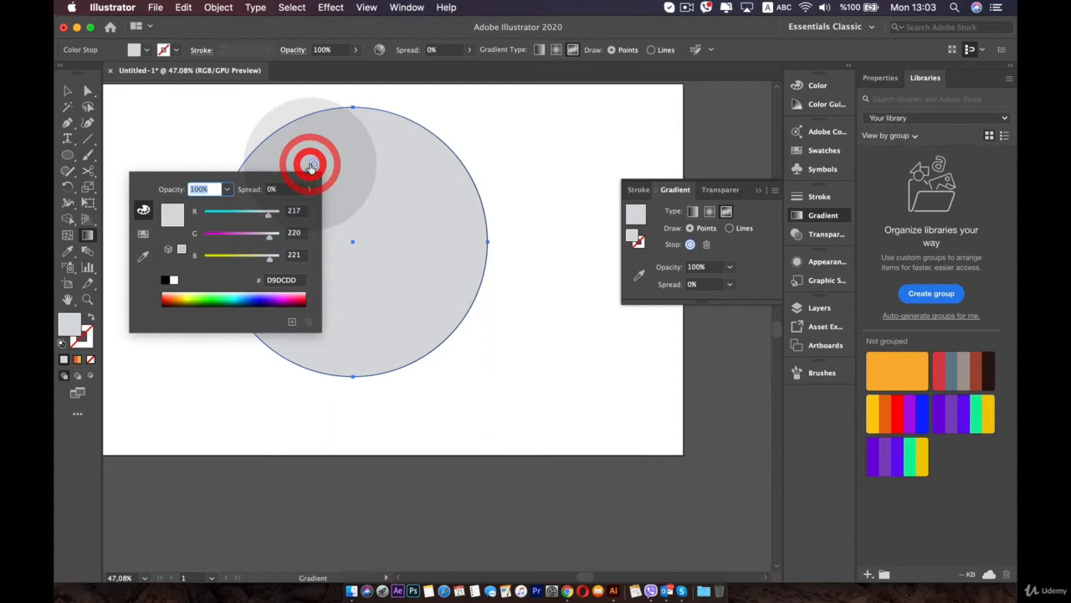
{"action": "left_click", "coordinate": [225, 237]}
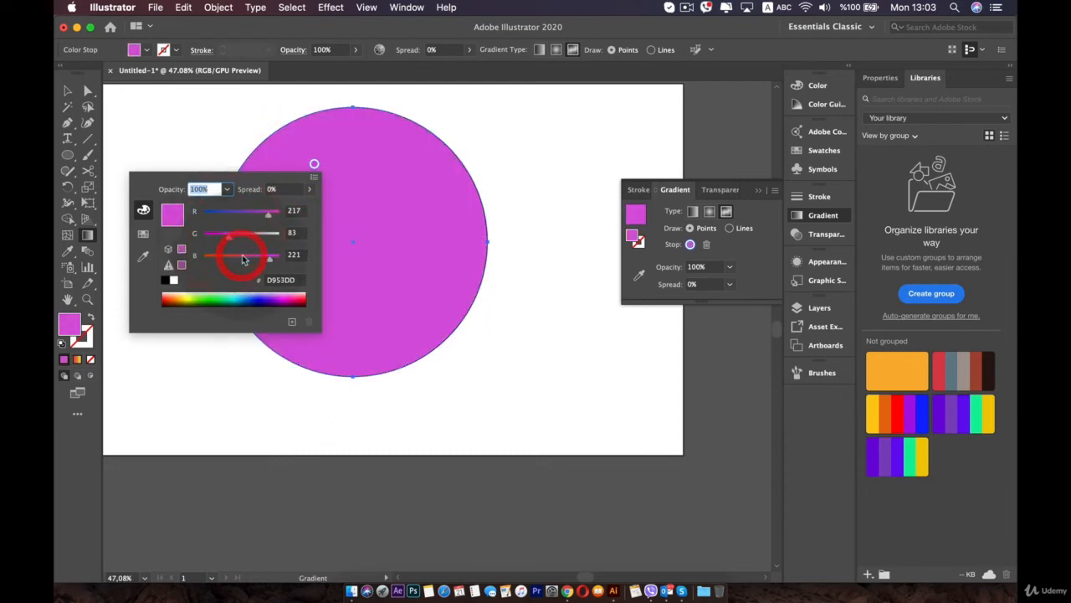
{"action": "left_click", "coordinate": [243, 257]}
{"action": "left_click", "coordinate": [231, 213]}
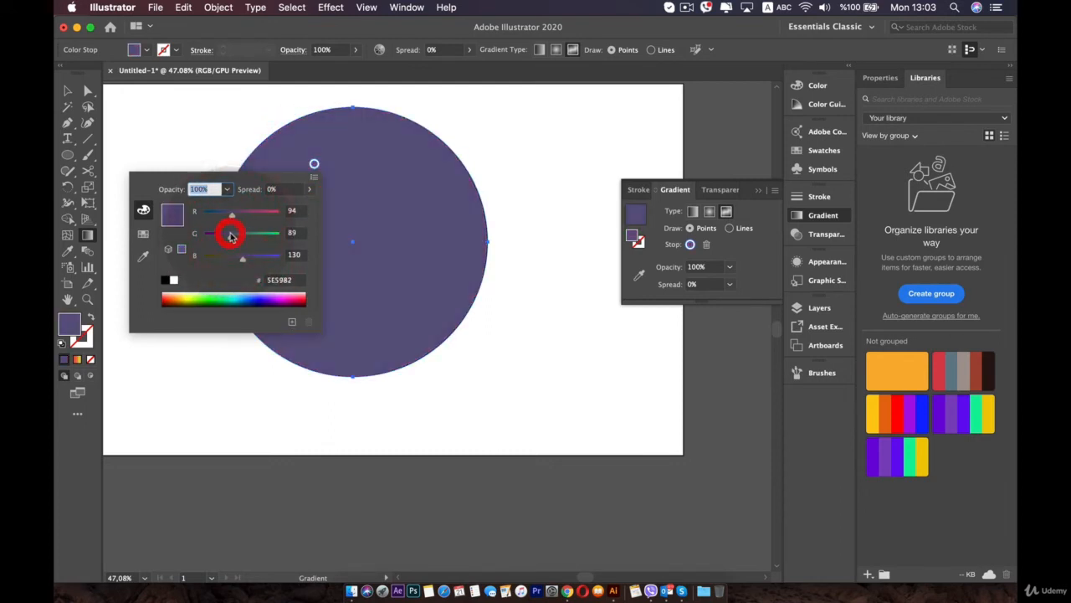
- Add a second freeform gradient point near the circle's upper right and color it pink
{"action": "left_click", "coordinate": [437, 192]}
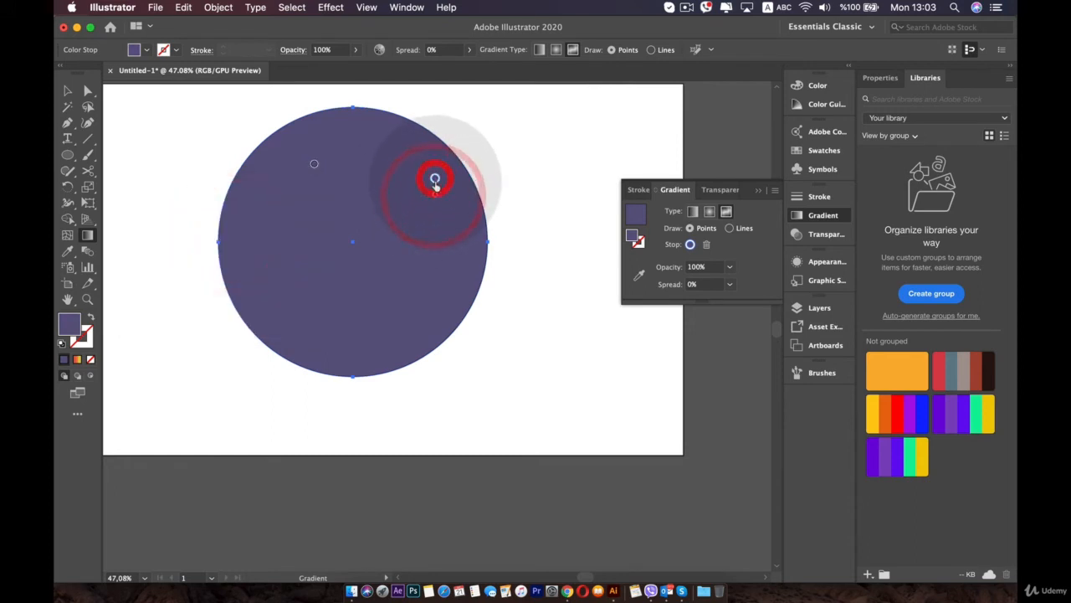
{"action": "double_click", "coordinate": [434, 179]}
{"action": "left_click_drag", "start_coordinate": [381, 228], "coordinate": [394, 227]}
{"action": "left_click", "coordinate": [368, 171]}
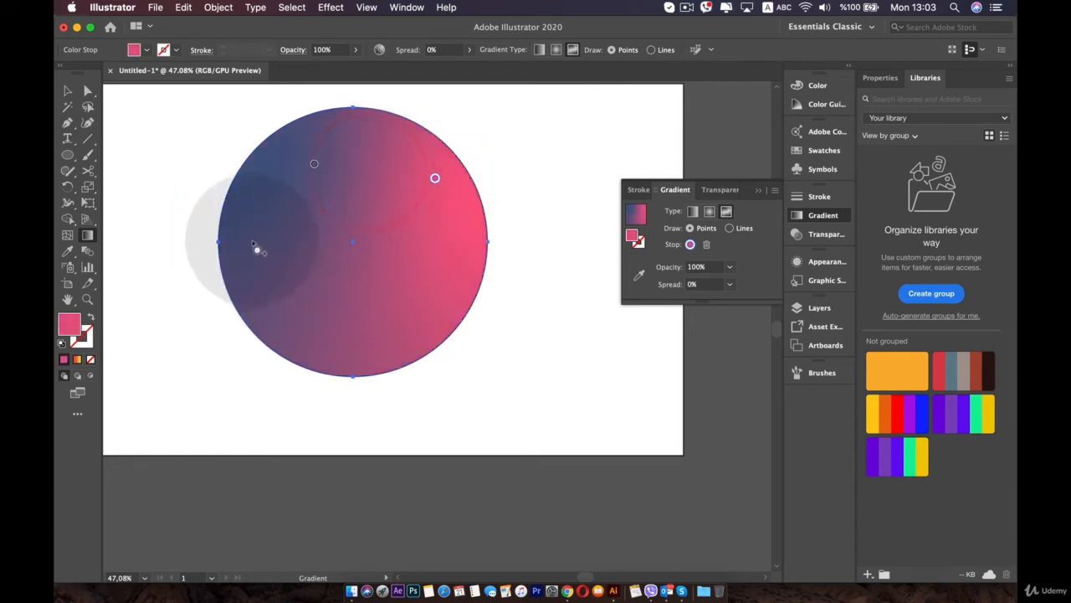
- Add a third freeform gradient point near the circle's left edge and color it pale yellow (R 234, G 213, B 165)
{"action": "left_click", "coordinate": [251, 241]}
{"action": "double_click", "coordinate": [251, 242]}
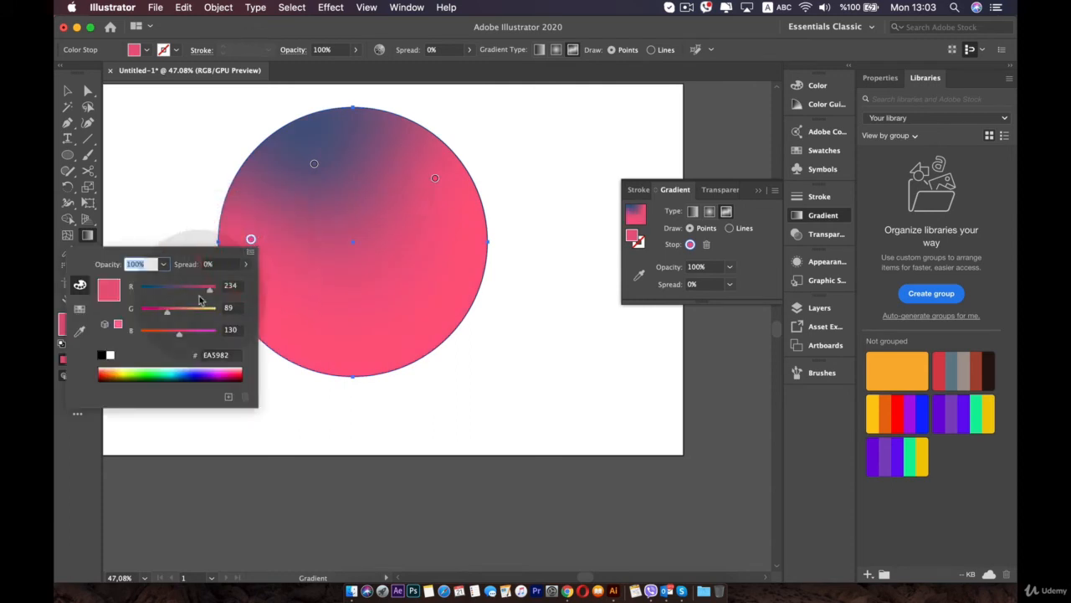
{"action": "left_click_drag", "start_coordinate": [205, 312], "coordinate": [203, 312]}
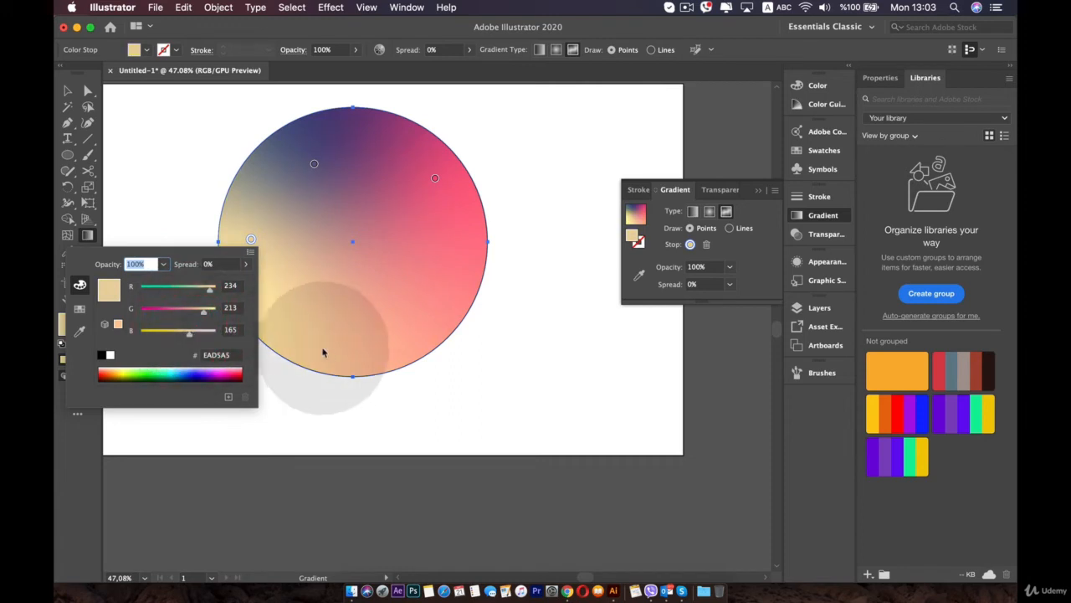
- Add a freeform gradient point near the circle's bottom edge and color it red (R 234, G 30, B 37)
{"action": "left_click", "coordinate": [330, 350]}
{"action": "left_click", "coordinate": [354, 357]}
{"action": "double_click", "coordinate": [355, 358]}
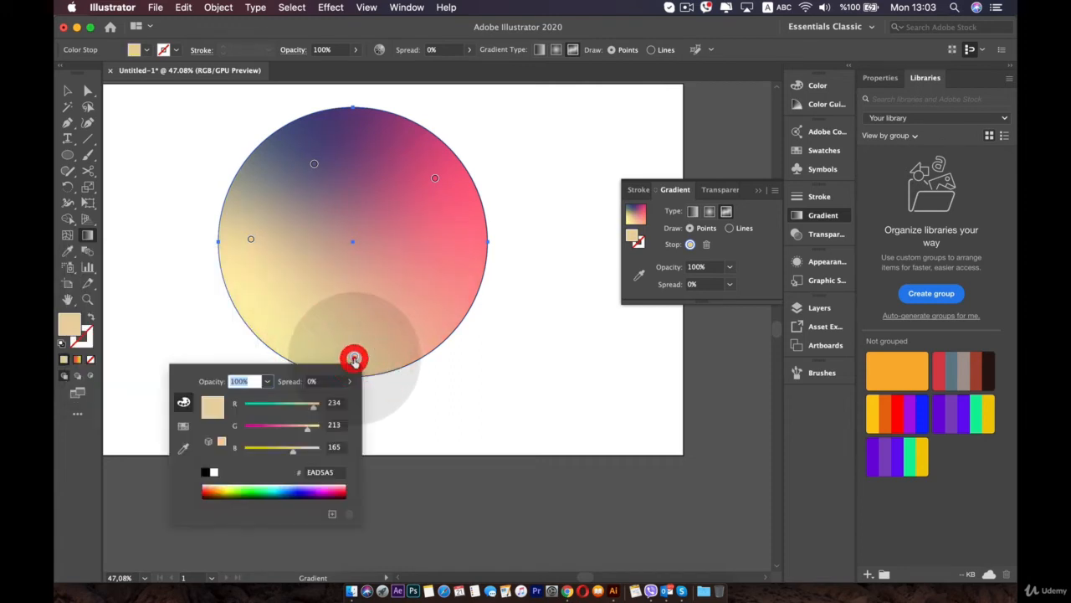
{"action": "left_click", "coordinate": [256, 427]}
{"action": "left_click", "coordinate": [256, 452]}
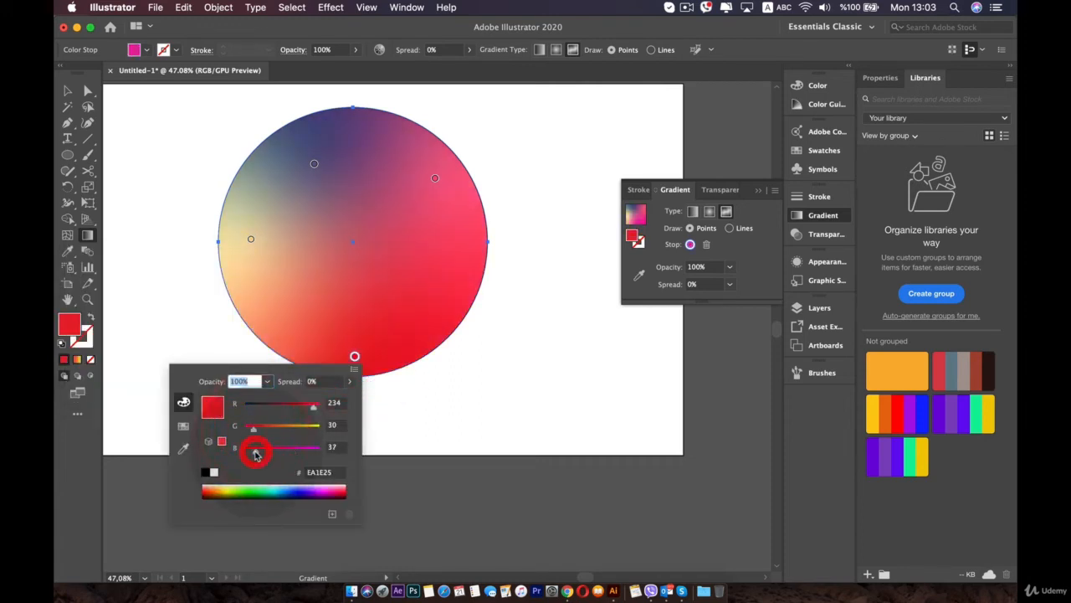
- Add a freeform gradient point at the circle's center and color it blue
{"action": "left_click", "coordinate": [351, 244]}
{"action": "left_click", "coordinate": [352, 245]}
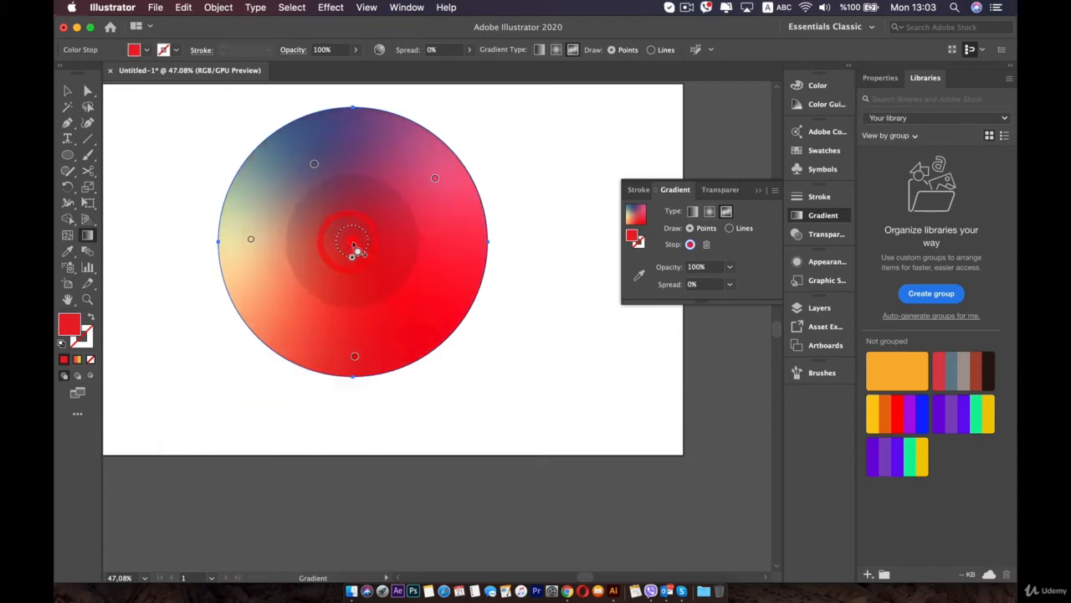
{"action": "double_click", "coordinate": [352, 241]}
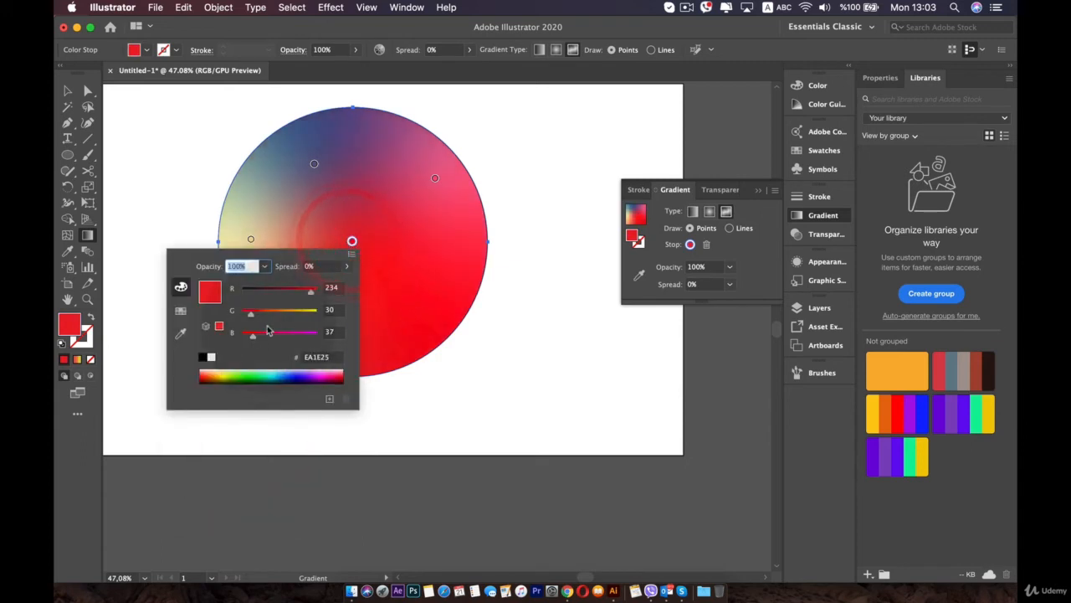
{"action": "left_click", "coordinate": [286, 312]}
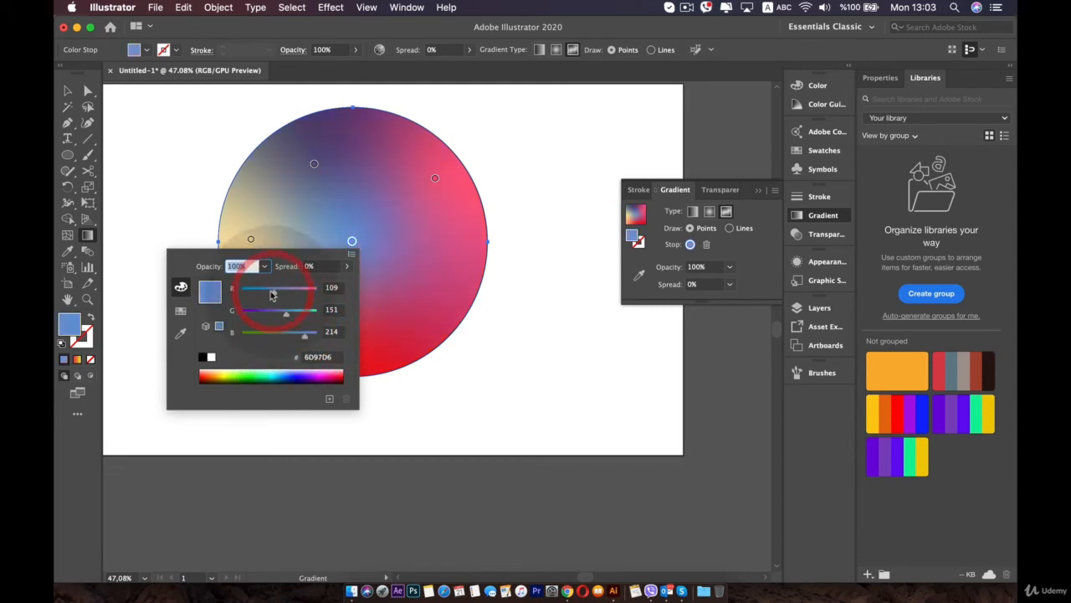
- Reposition the gradient points: the blue one toward the right edge, the pink and pale yellow ones inward toward the center
{"action": "left_click_drag", "start_coordinate": [351, 241], "coordinate": [397, 243]}
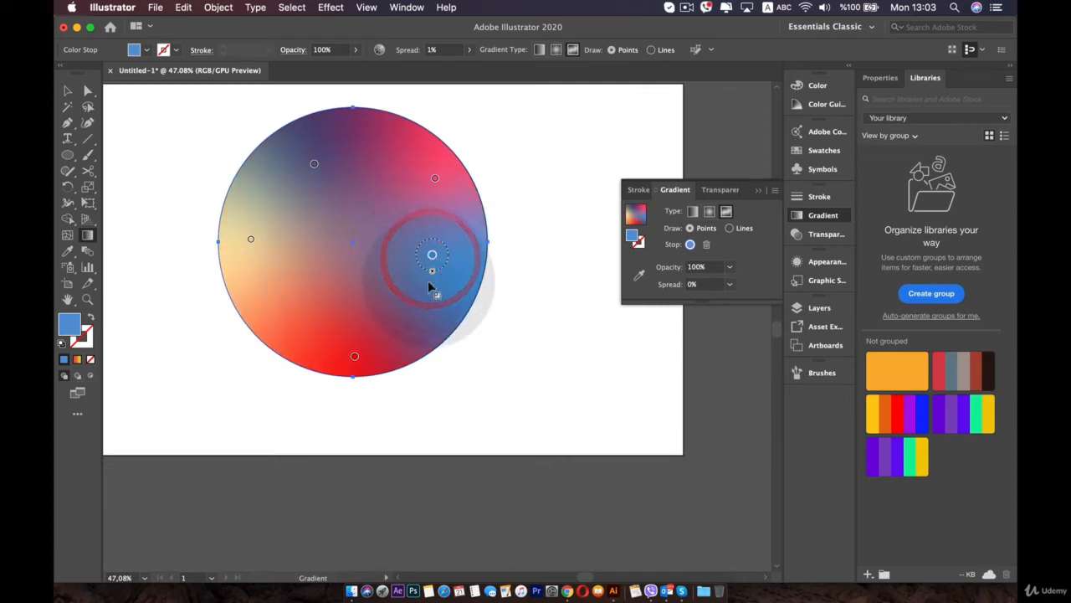
{"action": "left_click", "coordinate": [434, 179]}
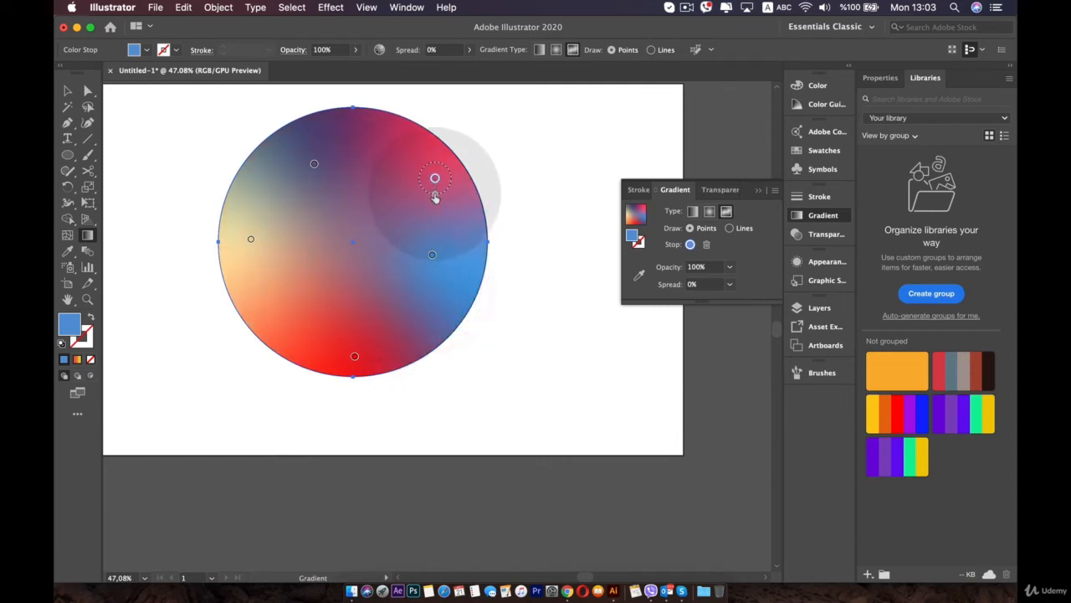
{"action": "left_click_drag", "start_coordinate": [435, 207], "coordinate": [368, 203]}
{"action": "left_click_drag", "start_coordinate": [252, 241], "coordinate": [281, 255]}
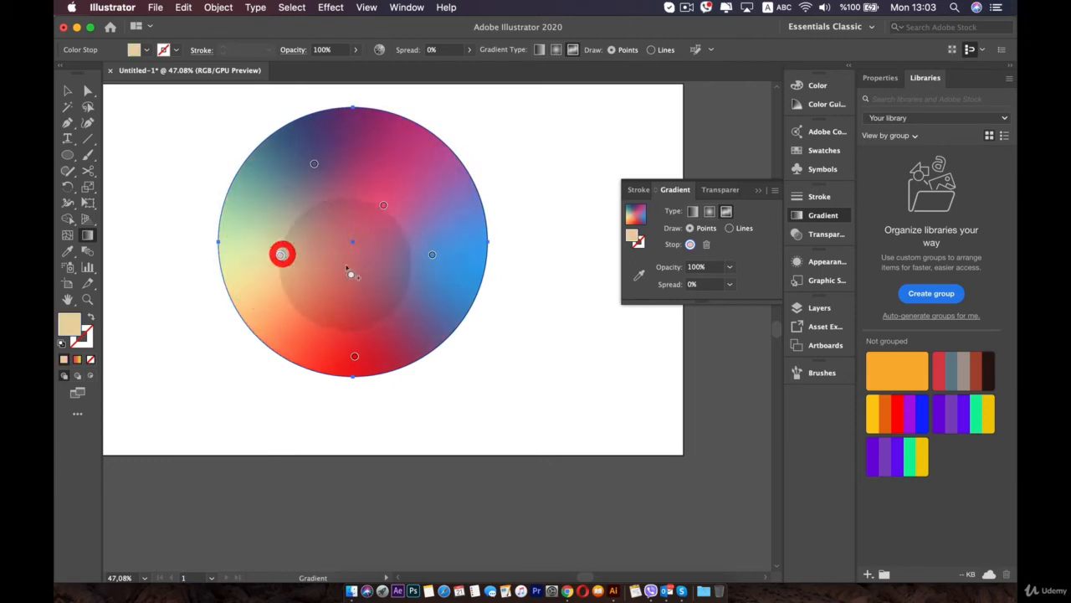
- Add a freeform gradient point just below the circle's center and color it crimson
{"action": "left_click", "coordinate": [359, 267]}
{"action": "double_click", "coordinate": [363, 268]}
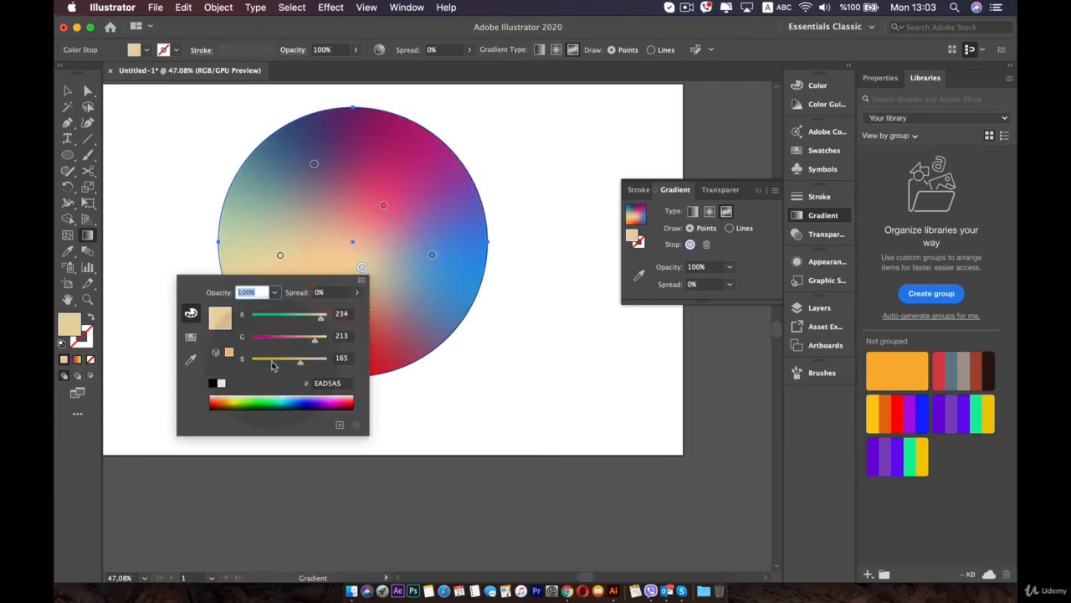
{"action": "left_click_drag", "start_coordinate": [301, 334], "coordinate": [264, 343]}
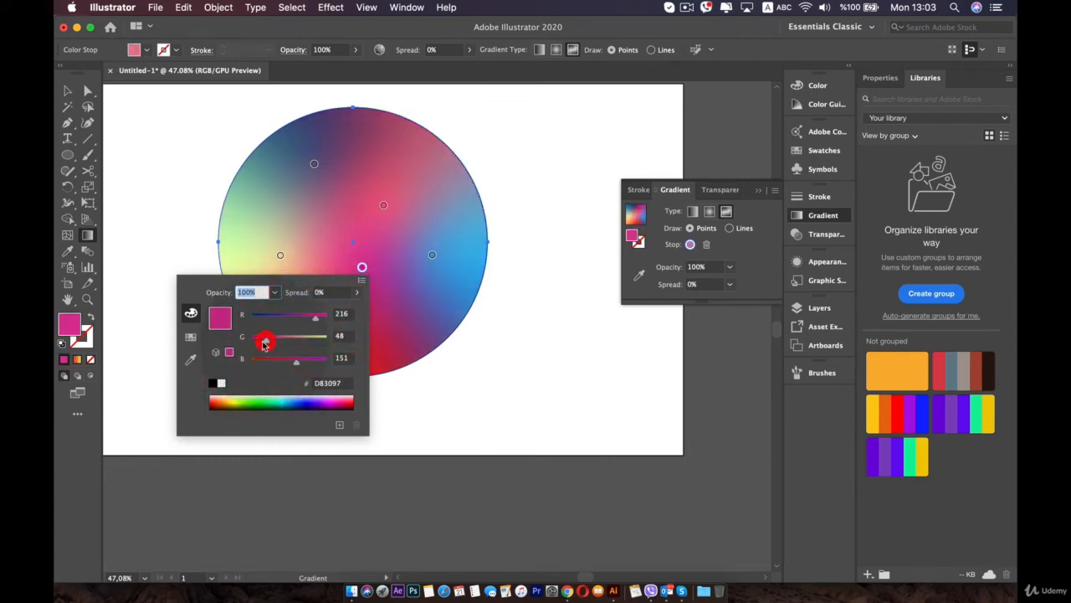
{"action": "left_click", "coordinate": [437, 263]}
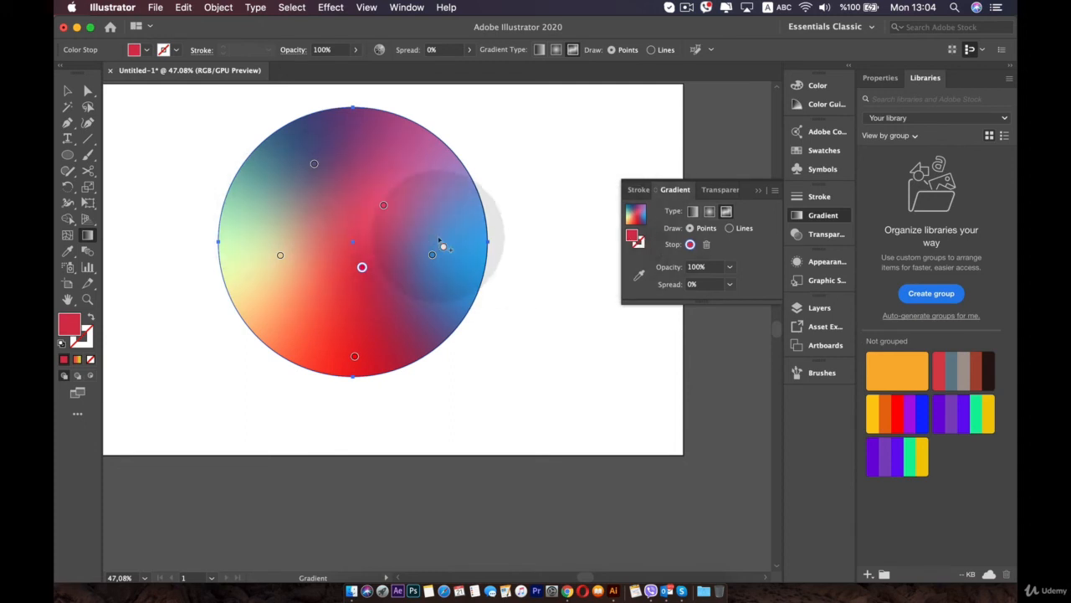
- Switch the freeform gradient to Lines and draw a curved white line from the circle's top along the upper right to above center
{"action": "left_click", "coordinate": [730, 229]}
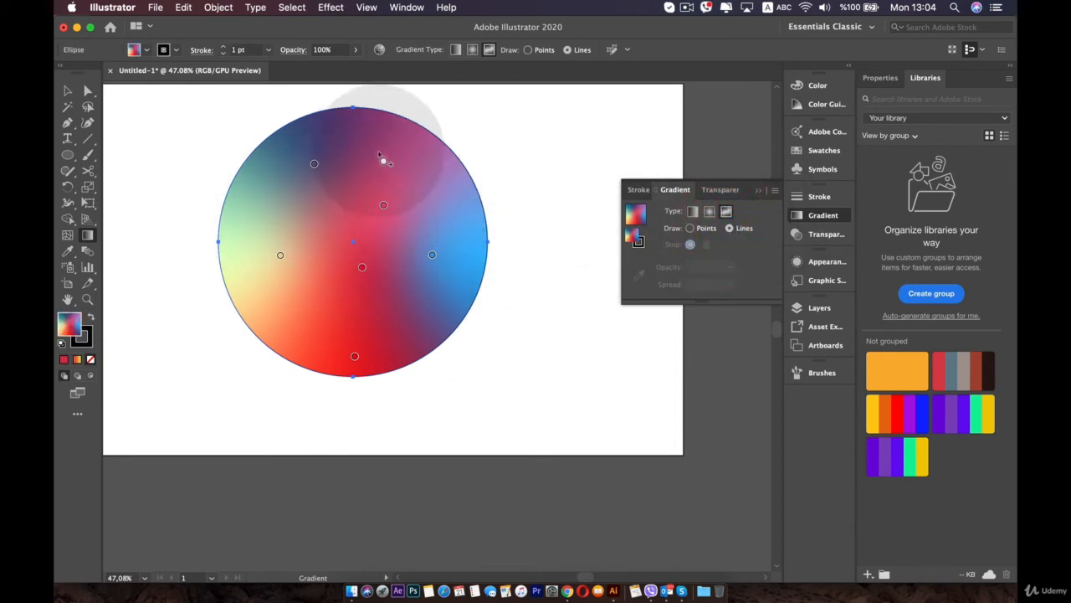
{"action": "left_click", "coordinate": [359, 137]}
{"action": "left_click", "coordinate": [400, 159]}
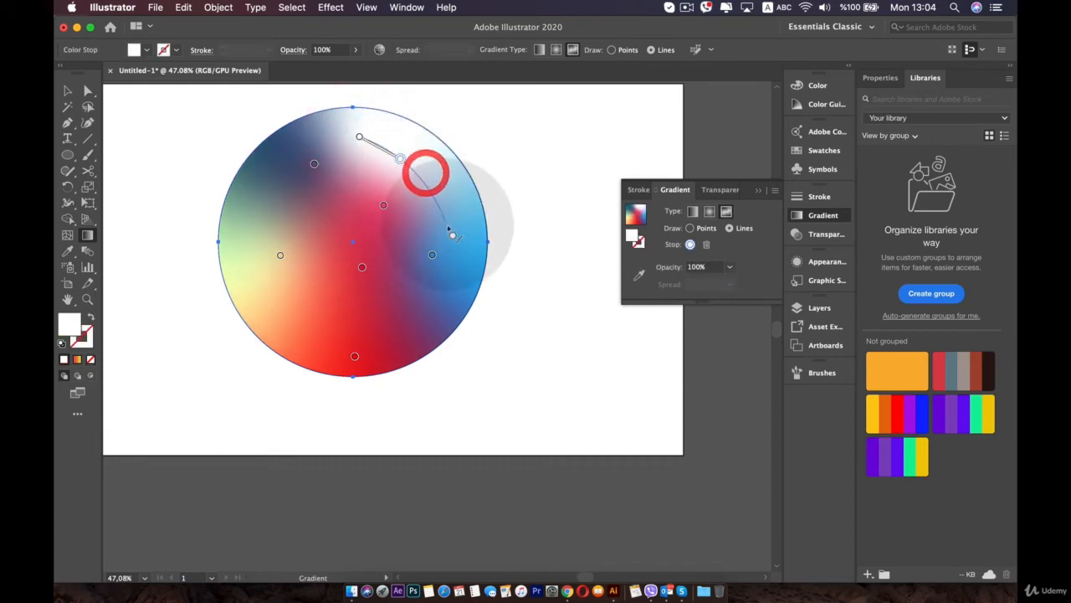
{"action": "left_click", "coordinate": [449, 232]}
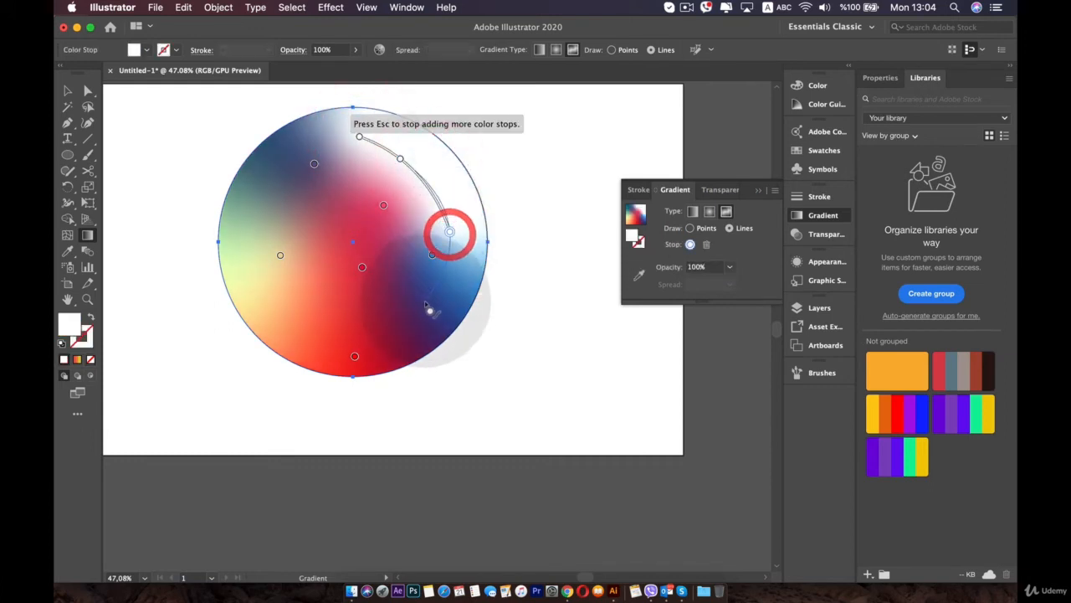
{"action": "left_click", "coordinate": [354, 205]}
{"action": "key", "text": "Escape"}
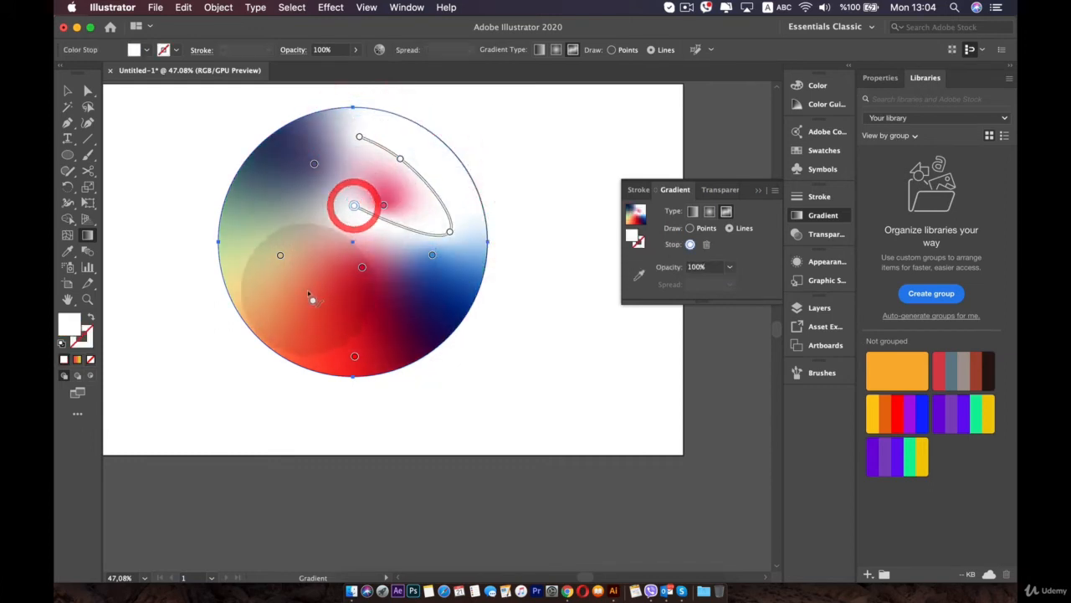
- Extend the gradient line around the left side and bottom of the circle to end near its right edge
{"action": "left_click", "coordinate": [323, 345]}
{"action": "left_click", "coordinate": [298, 223]}
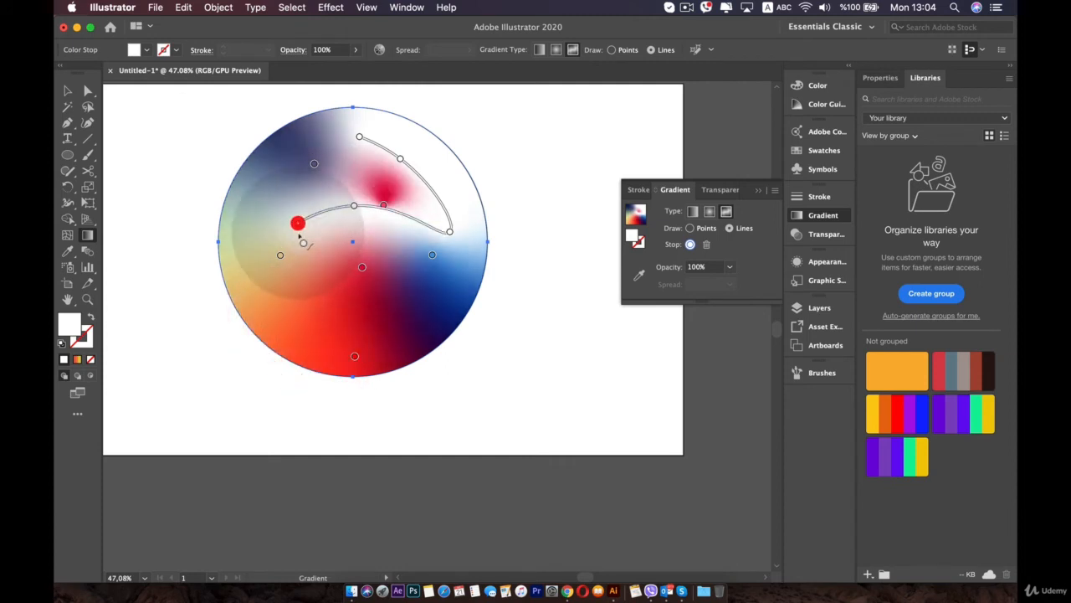
{"action": "left_click", "coordinate": [281, 255]}
{"action": "left_click", "coordinate": [307, 334]}
{"action": "left_click", "coordinate": [412, 332]}
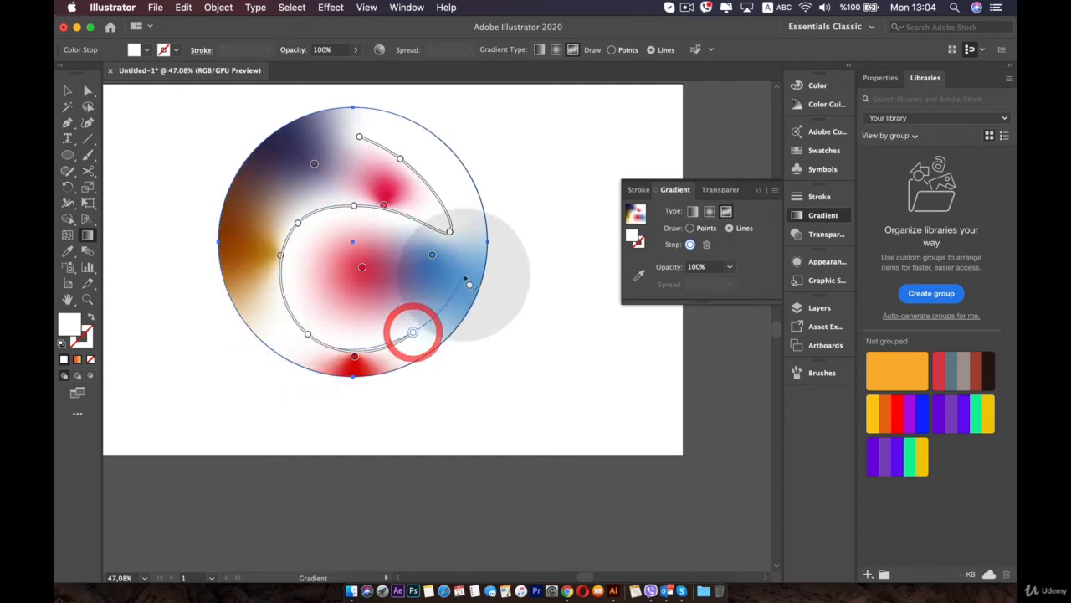
{"action": "left_click", "coordinate": [463, 274]}
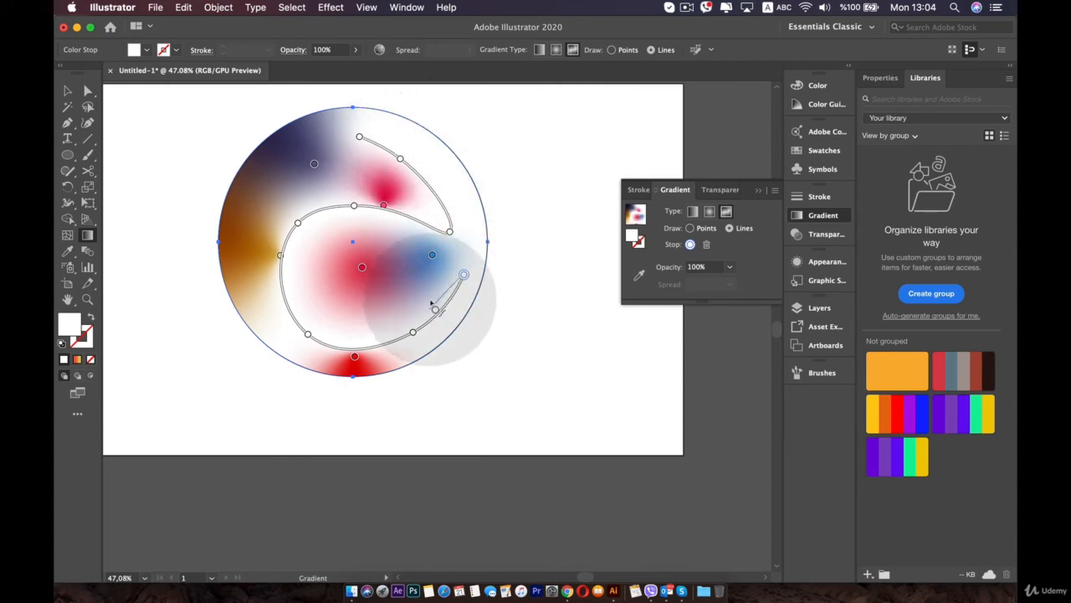
{"action": "left_click", "coordinate": [463, 273]}
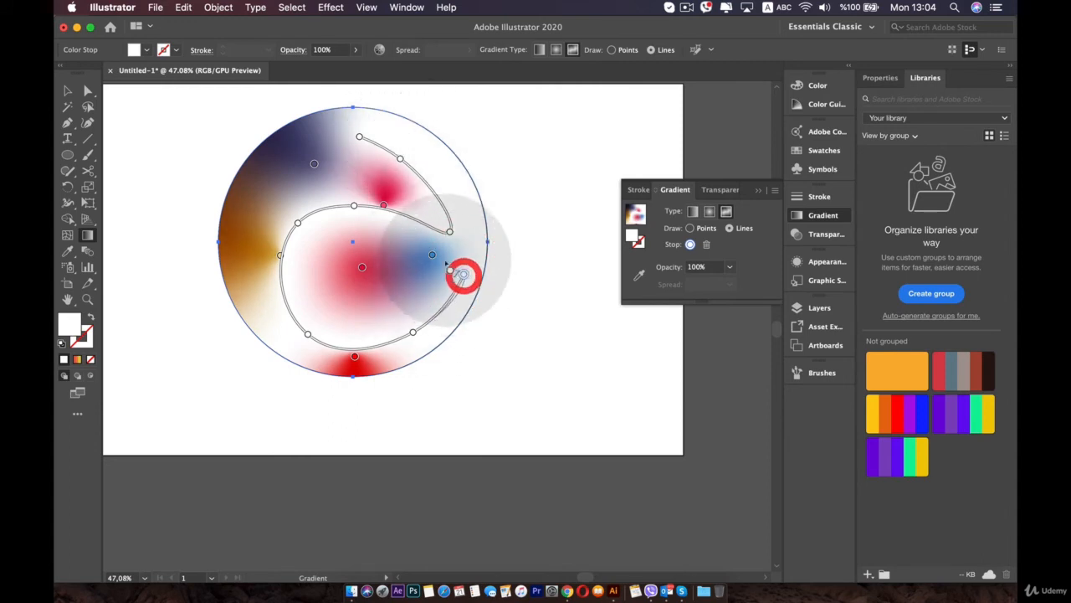
- Color the line stop above center cyan (R 89, G 255, B 255) and the stops toward the right magenta and yellow
{"action": "double_click", "coordinate": [353, 210]}
{"action": "left_click_drag", "start_coordinate": [318, 252], "coordinate": [270, 252]}
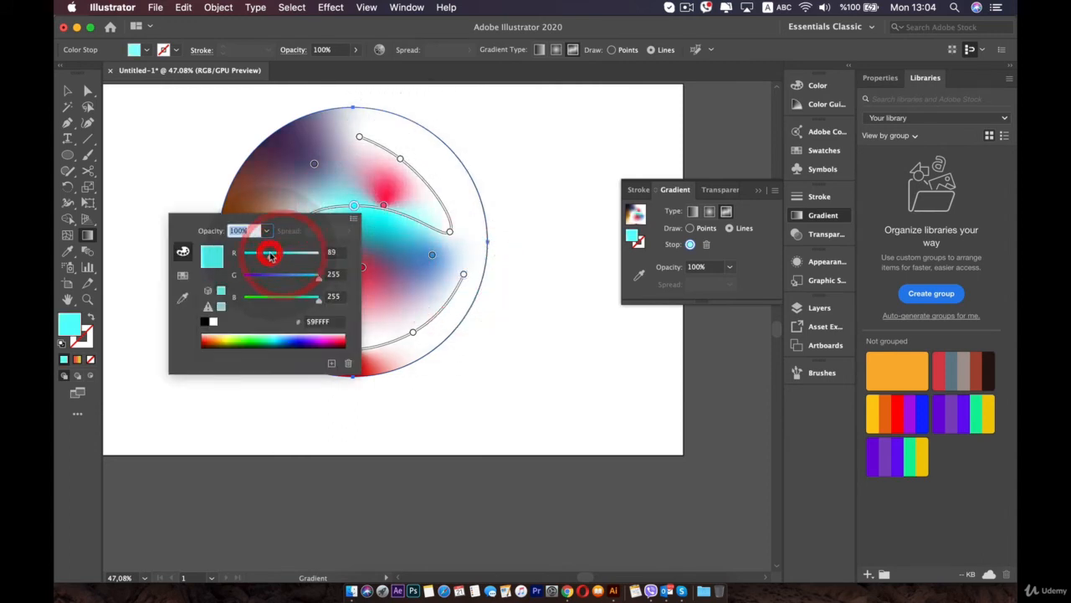
{"action": "left_click", "coordinate": [444, 228]}
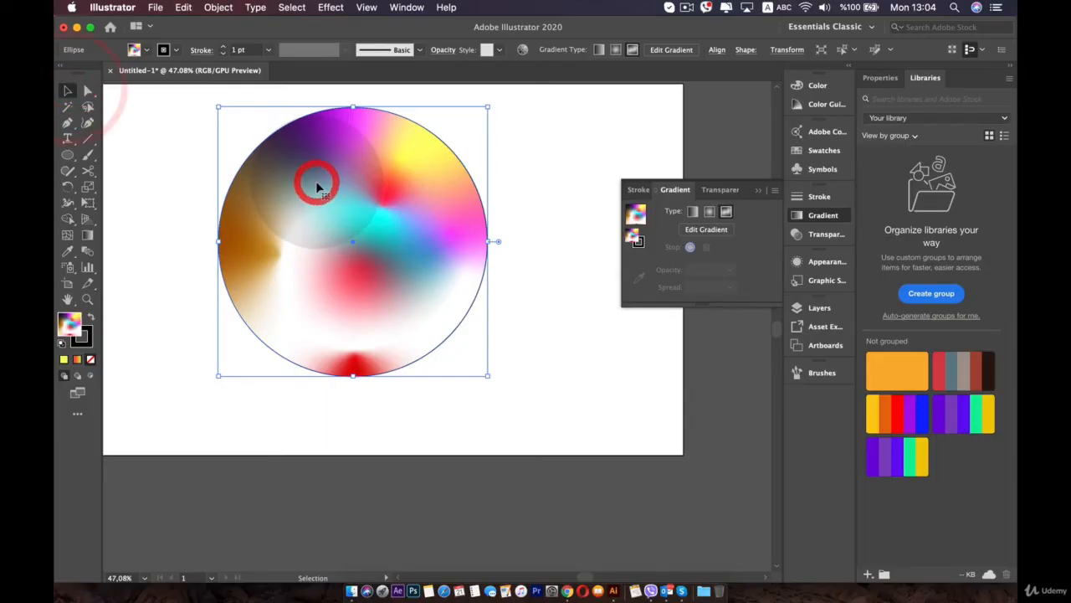
- Delete the circle with the freeform gradient
{"action": "key", "text": "BackSpace"}
{"action": "key", "text": "BackSpace"}
{"action": "key", "text": "BackSpace"}
{"action": "key", "text": "BackSpace"}
{"action": "key", "text": "BackSpace"}
{"action": "key", "text": "BackSpace"}
{"action": "key", "text": "BackSpace"}
- Draw a new circle with the Ellipse tool and move it to the middle of the artboard
{"action": "left_click", "coordinate": [68, 154]}
{"action": "left_click_drag", "start_coordinate": [182, 116], "coordinate": [383, 314]}
{"action": "key", "text": "v"}
{"action": "left_click_drag", "start_coordinate": [333, 231], "coordinate": [432, 248]}
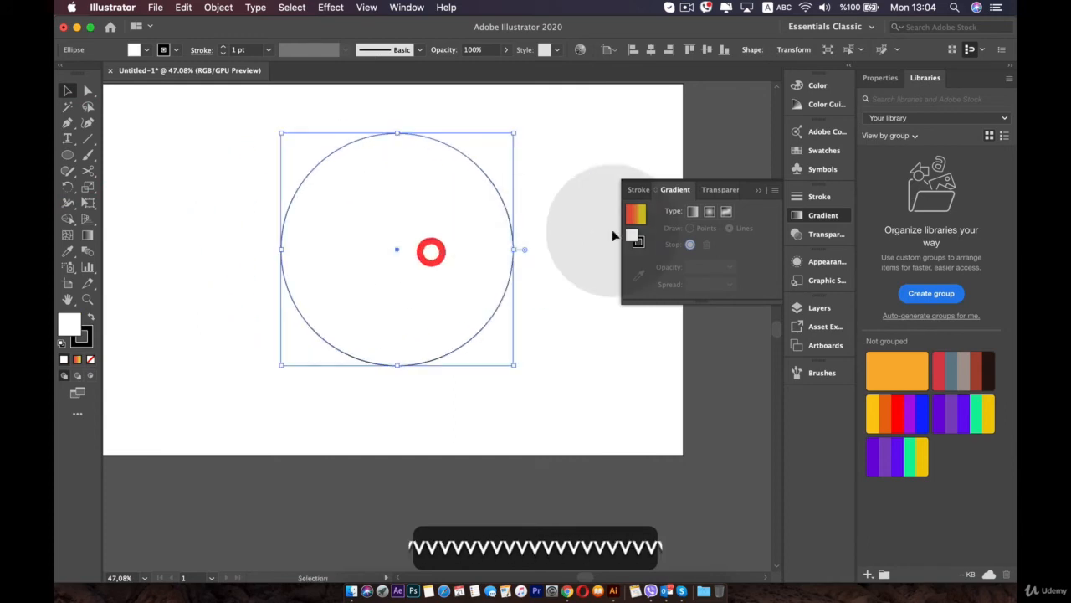
- Apply a freeform gradient and draw a line from the point near center up and clockwise around the circle to its upper-left edge
{"action": "left_click", "coordinate": [726, 214]}
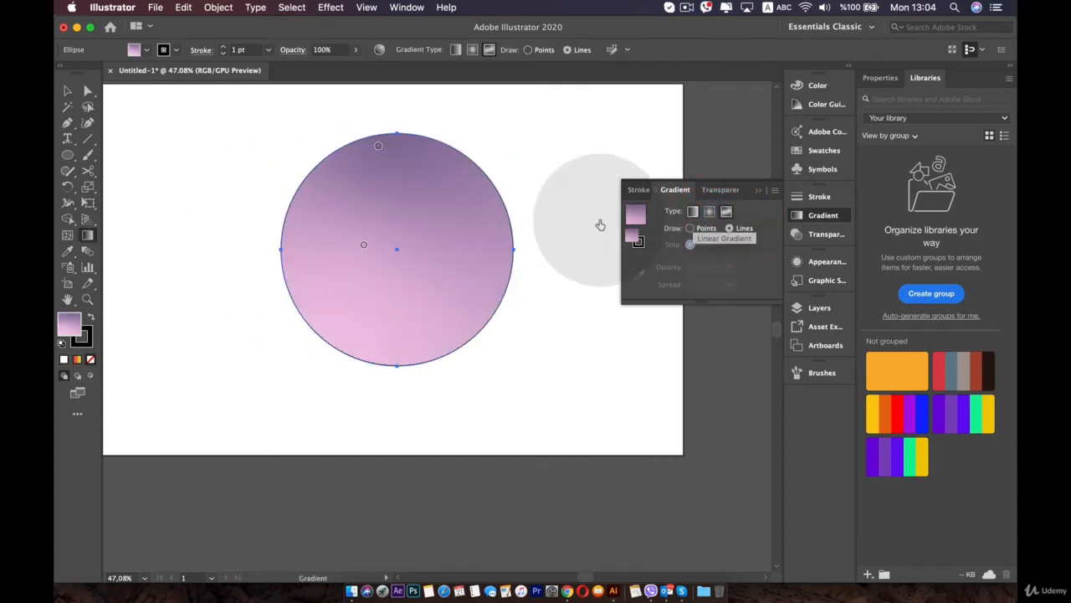
{"action": "left_click", "coordinate": [363, 244]}
{"action": "left_click", "coordinate": [357, 170]}
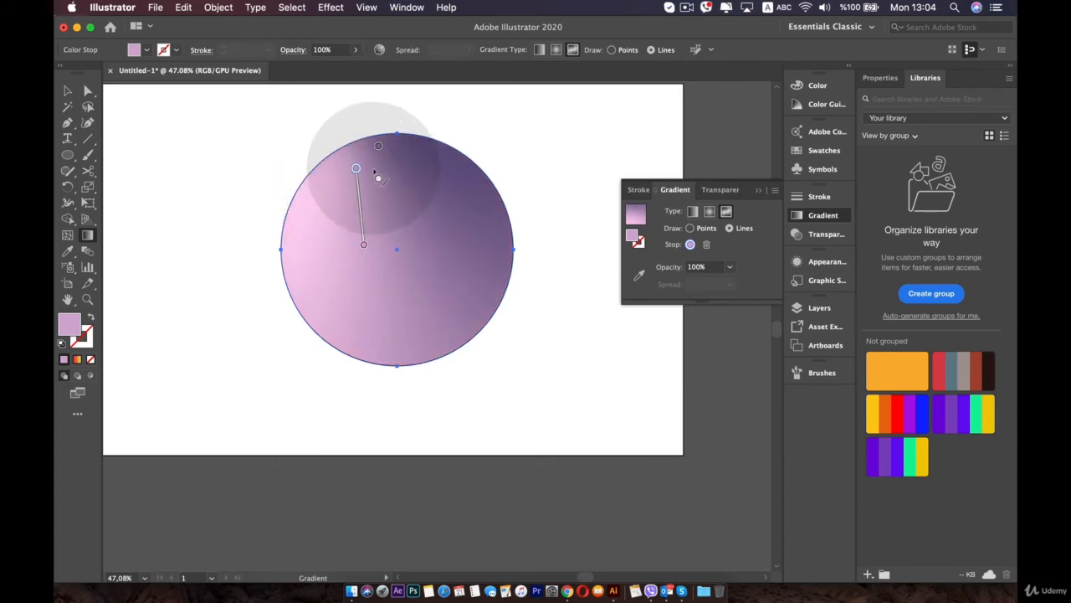
{"action": "left_click", "coordinate": [472, 197]}
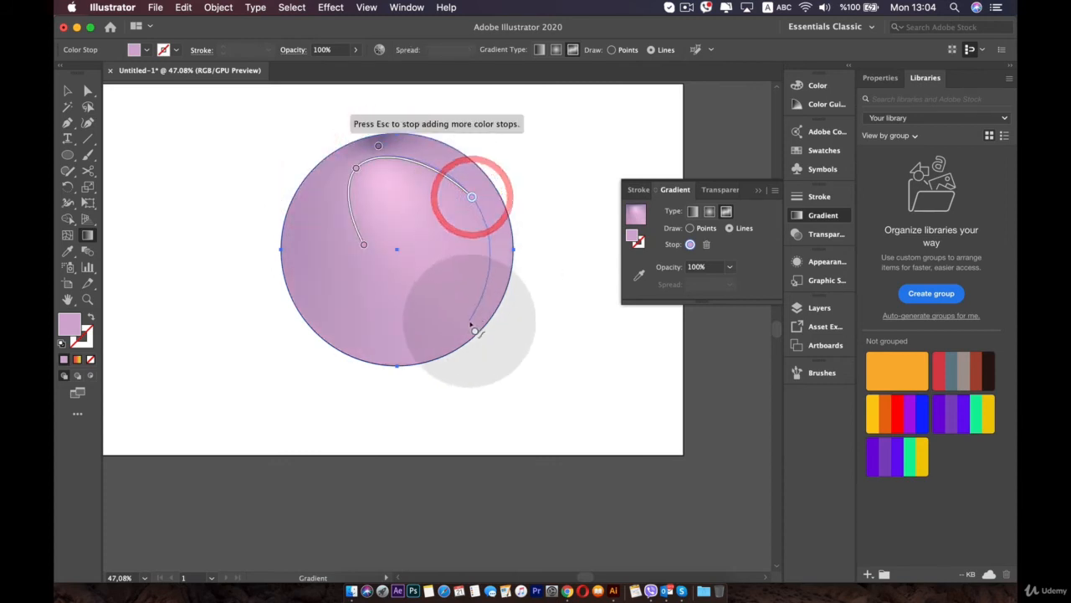
{"action": "left_click", "coordinate": [467, 321]}
{"action": "left_click", "coordinate": [335, 324]}
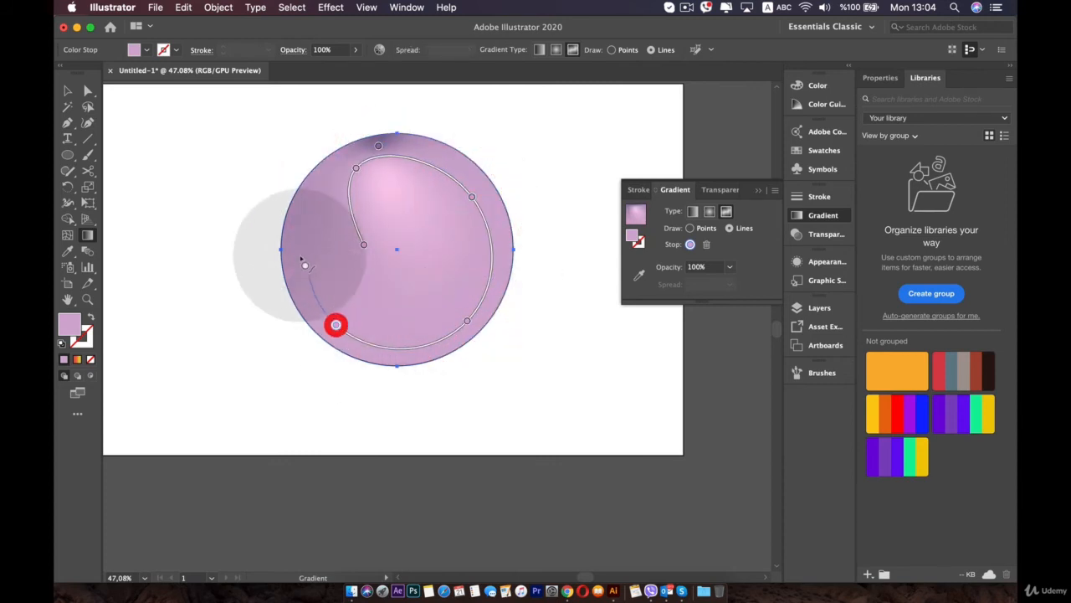
{"action": "left_click", "coordinate": [300, 209]}
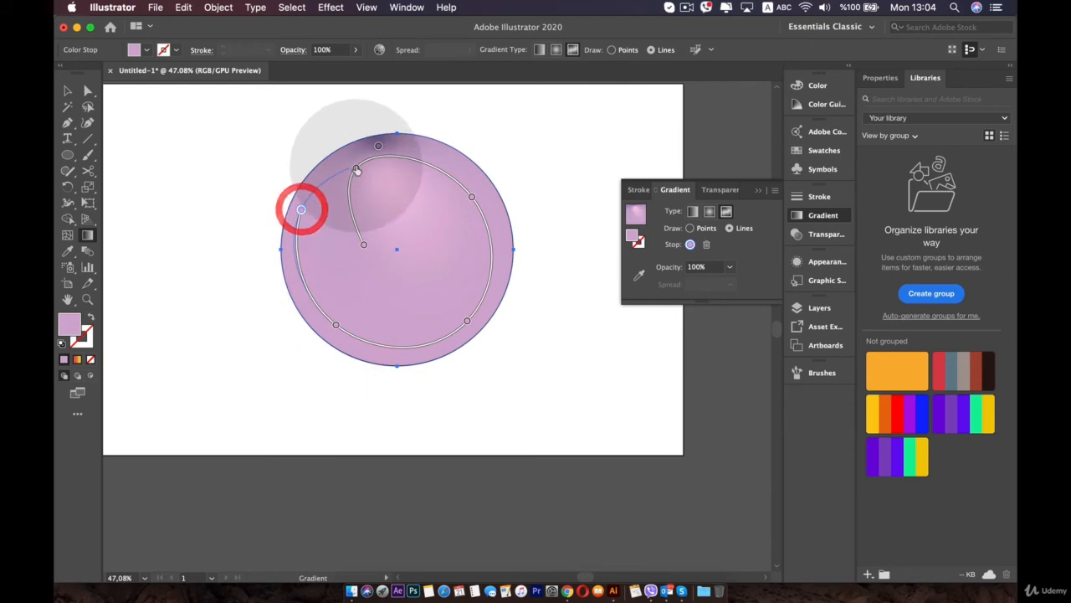
- End the gradient line with a magenta stop beside its upper-left bend and color the upper-right stop bright pink
{"action": "double_click", "coordinate": [347, 172]}
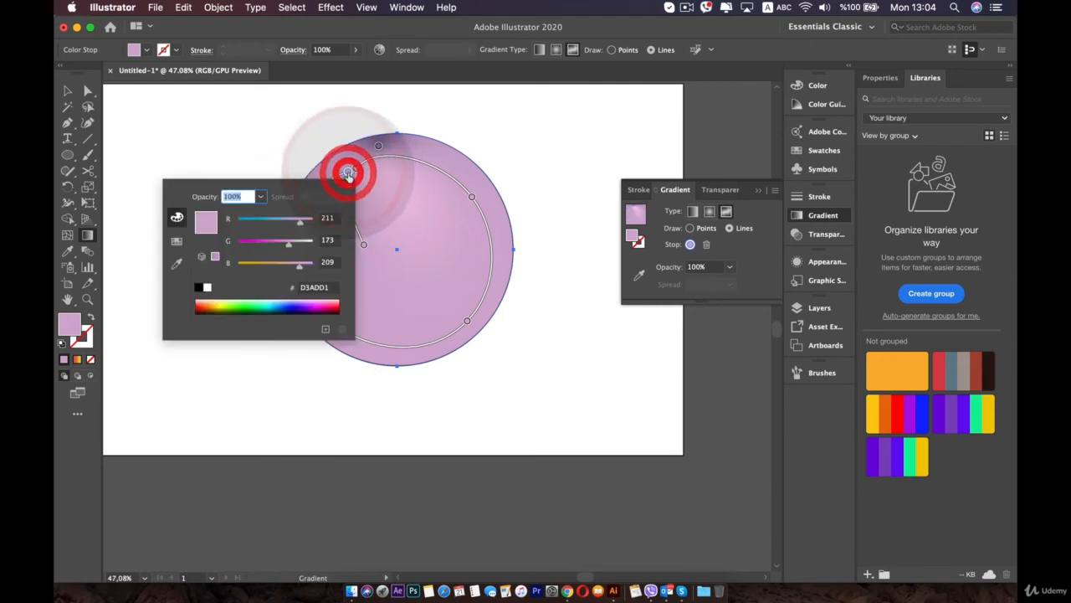
{"action": "left_click", "coordinate": [252, 241]}
{"action": "double_click", "coordinate": [474, 197]}
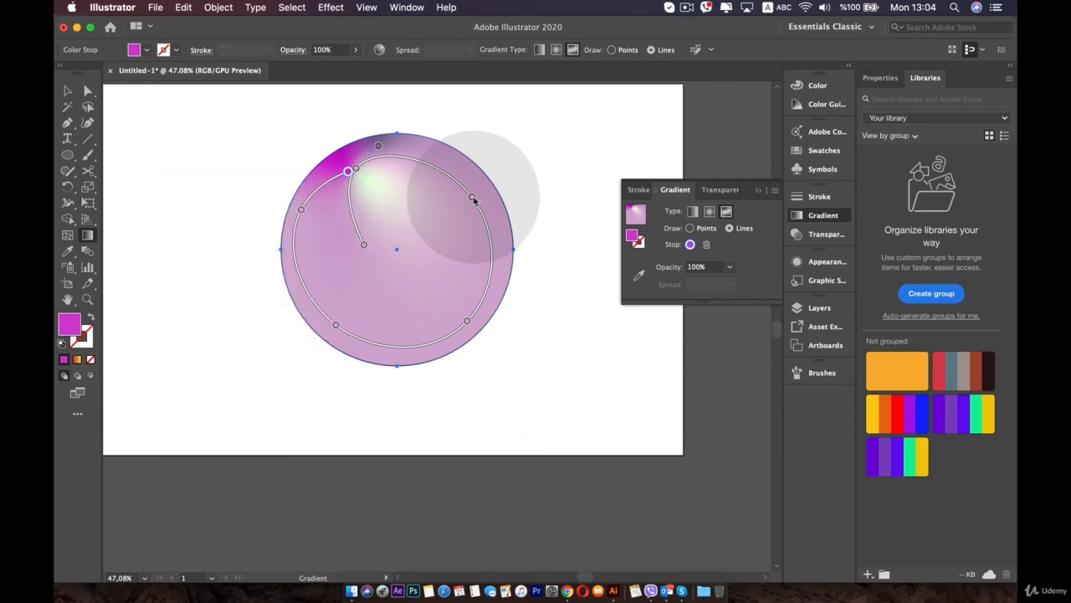
{"action": "left_click", "coordinate": [394, 247]}
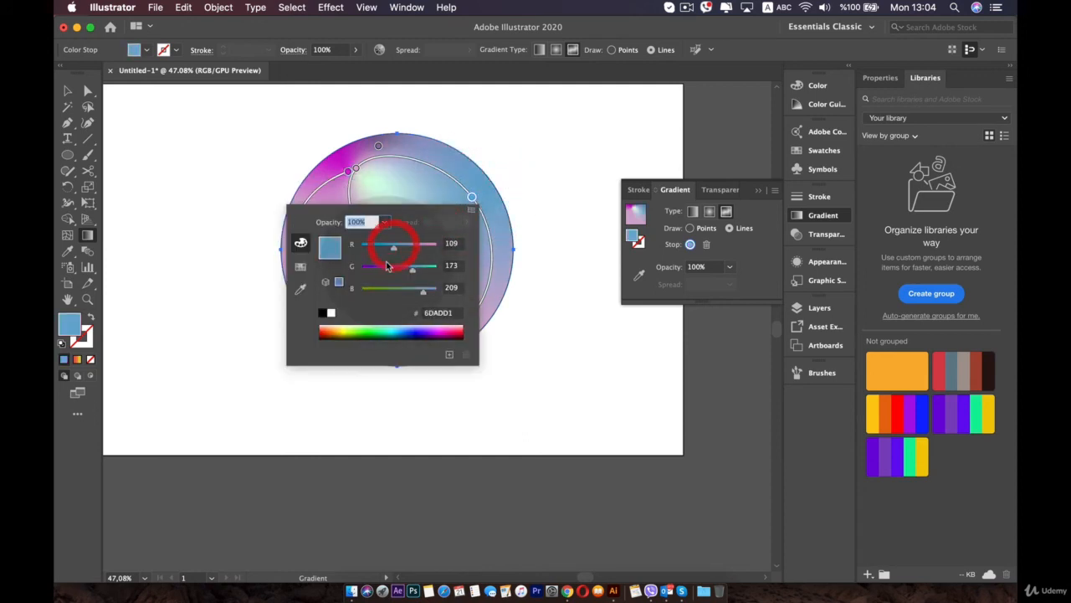
{"action": "left_click", "coordinate": [384, 268]}
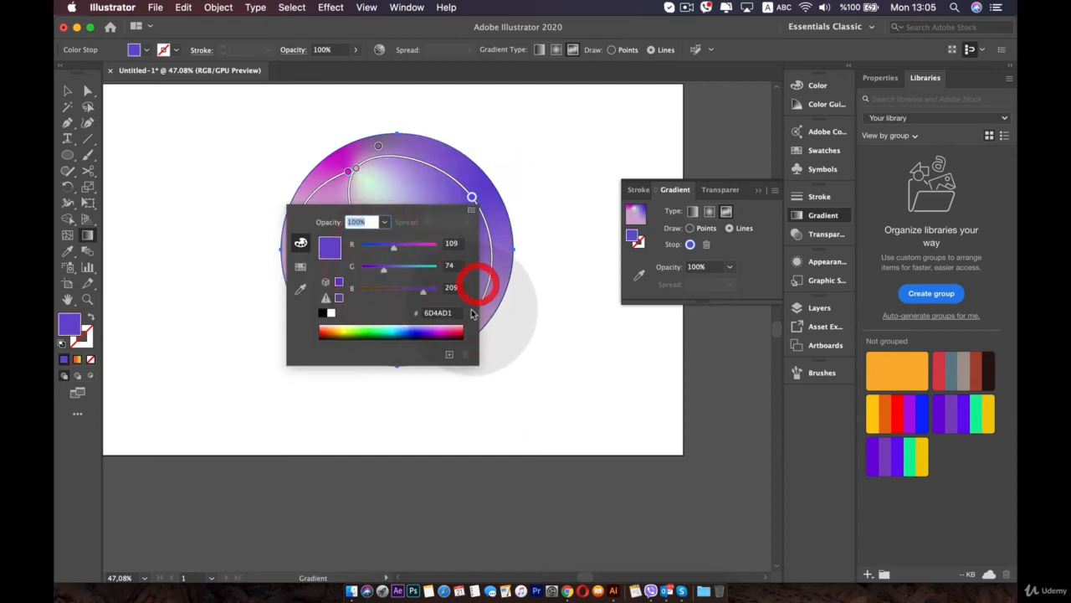
{"action": "left_click", "coordinate": [453, 329]}
{"action": "left_click", "coordinate": [494, 279]}
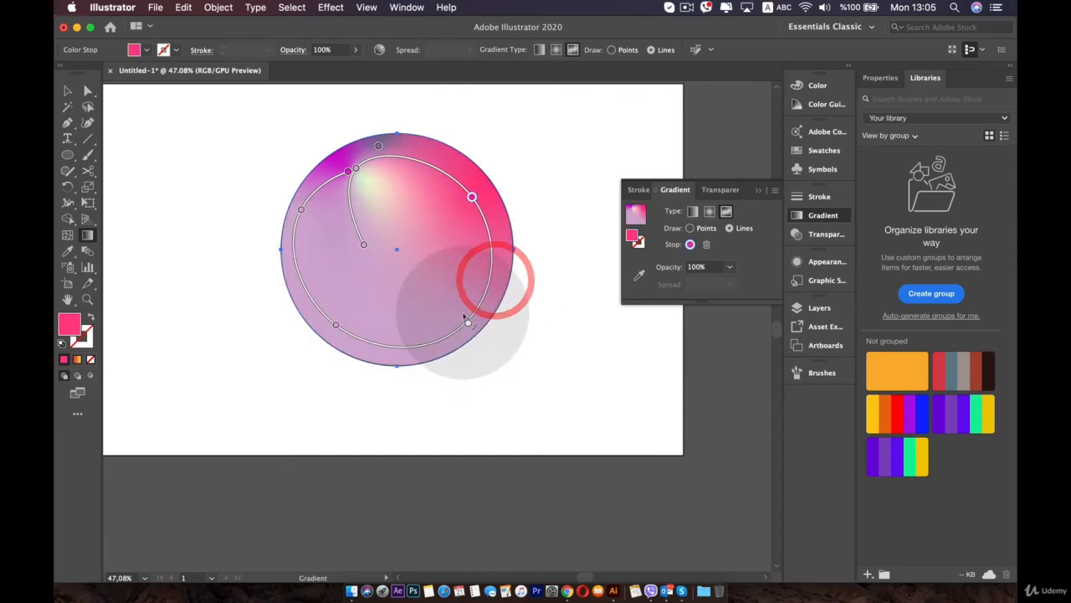
- Select the gradient line's lower-right stop and undo the latest actions on the circle
{"action": "left_click", "coordinate": [464, 318]}
{"action": "key", "text": "super+z"}
{"action": "key", "text": "super+z"}
{"action": "key", "text": "super+z"}
{"action": "key", "text": "super+z"}
{"action": "key", "text": "super+z"}
{"action": "key", "text": "super+z"}
{"action": "key", "text": "super+z"}
{"action": "key", "text": "super+z"}
{"action": "key", "text": "super+z"}
{"action": "key", "text": "super+z"}
{"action": "key", "text": "super+z"}
{"action": "key", "text": "super+z"}
{"action": "key", "text": "super+z"}
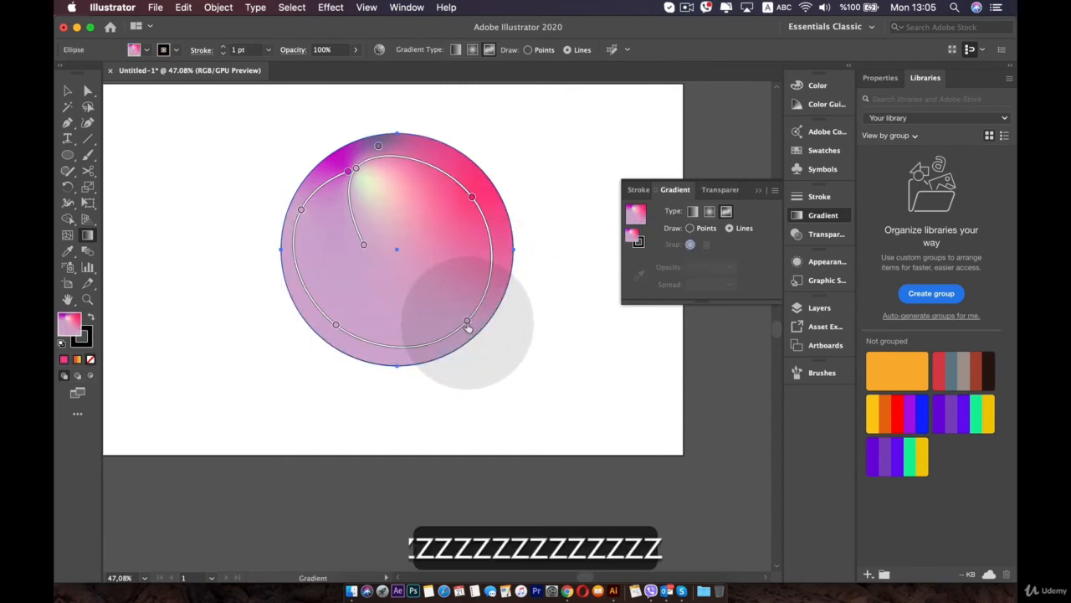
- Color the lower-right stop of the circle's freeform gradient line light blue
{"action": "double_click", "coordinate": [467, 323]}
{"action": "left_click", "coordinate": [348, 452]}
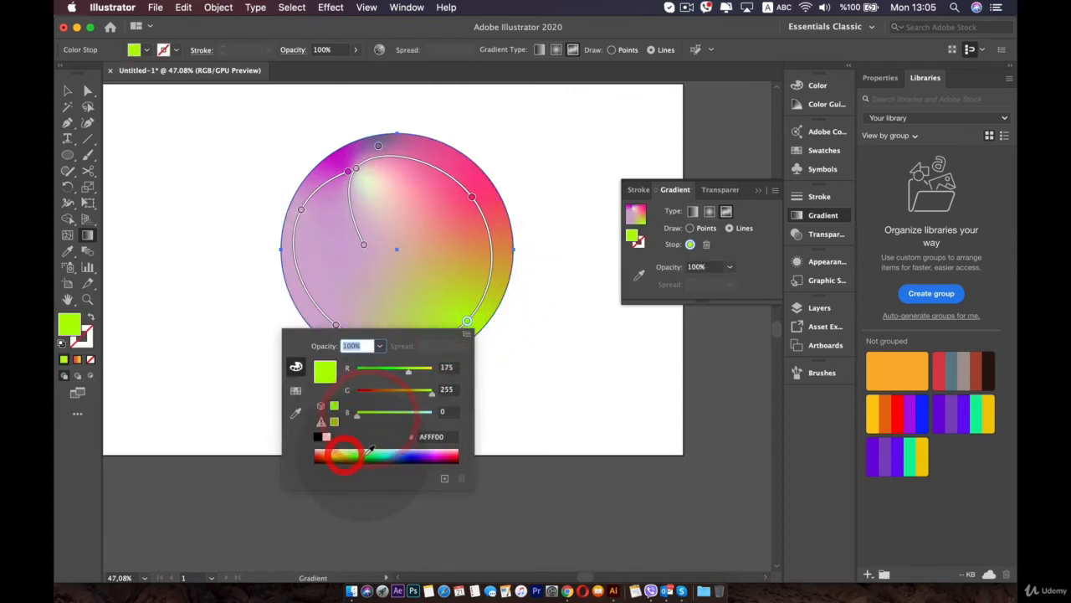
{"action": "left_click", "coordinate": [401, 452]}
{"action": "left_click", "coordinate": [393, 451]}
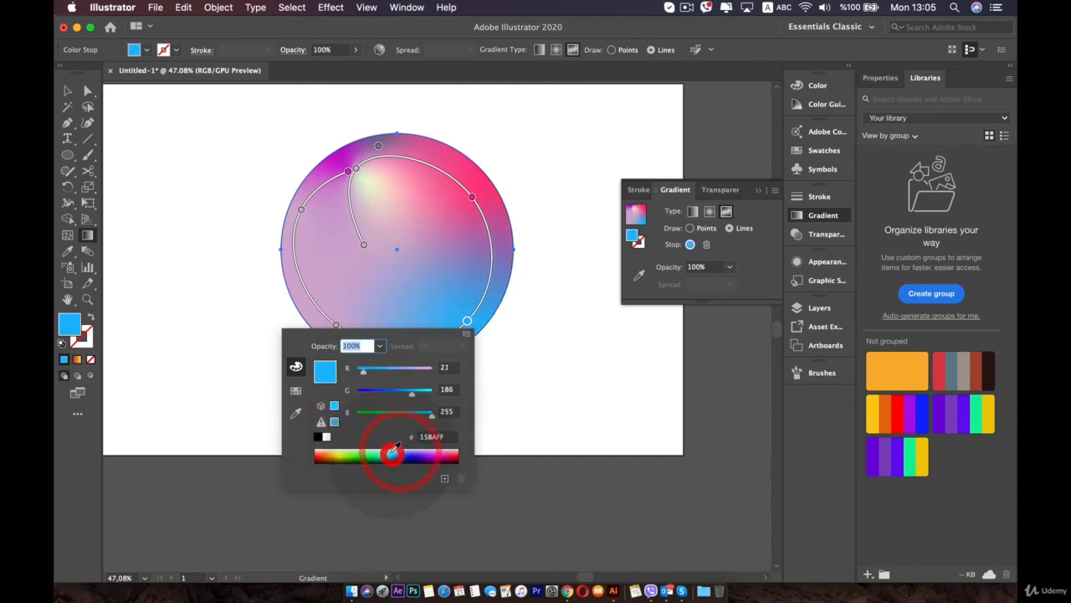
- Color the gradient line's lower-left stop pale gray-green D3E0D1 and its left stop green 00E991
{"action": "double_click", "coordinate": [336, 325]}
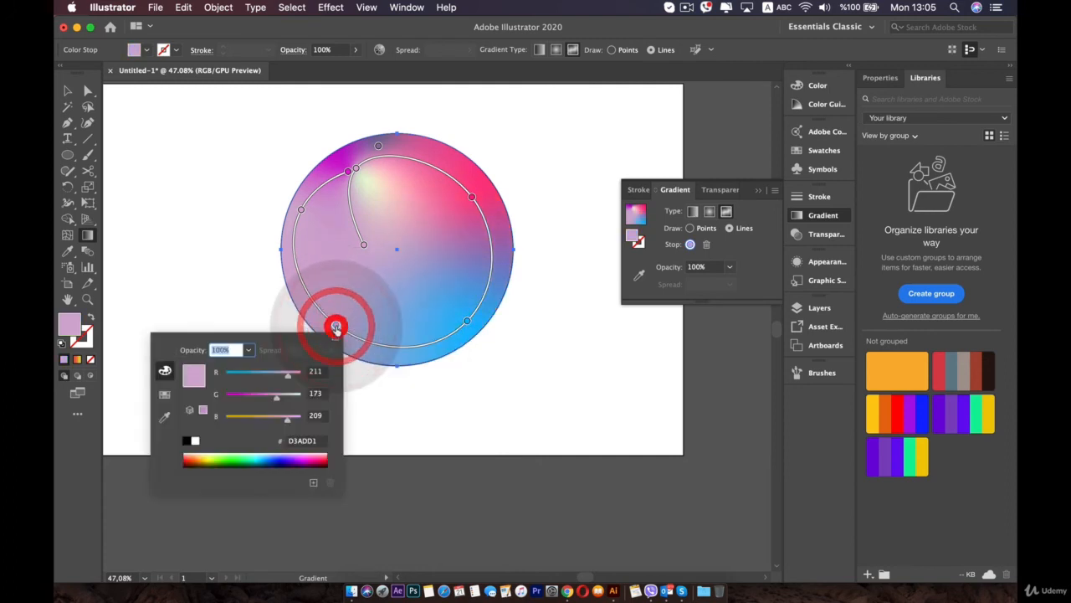
{"action": "left_click", "coordinate": [293, 394]}
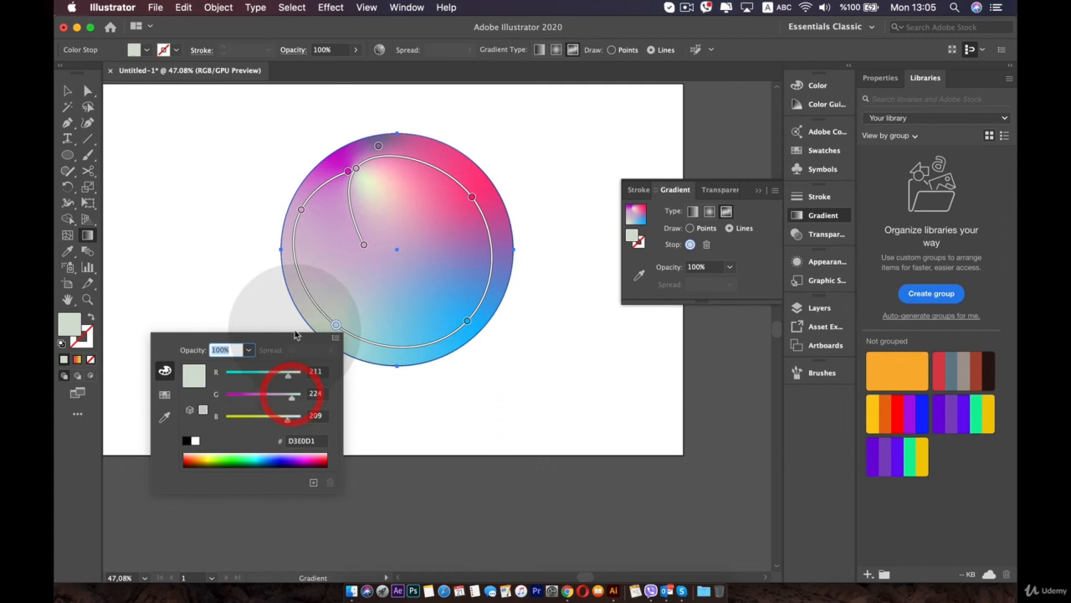
{"action": "double_click", "coordinate": [300, 208]}
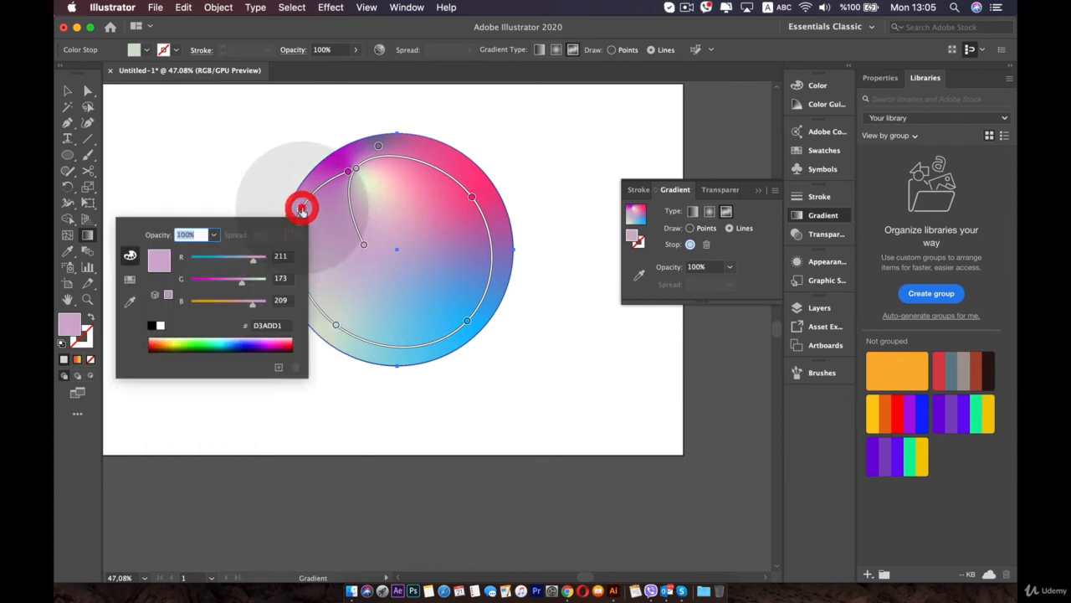
{"action": "left_click", "coordinate": [215, 338]}
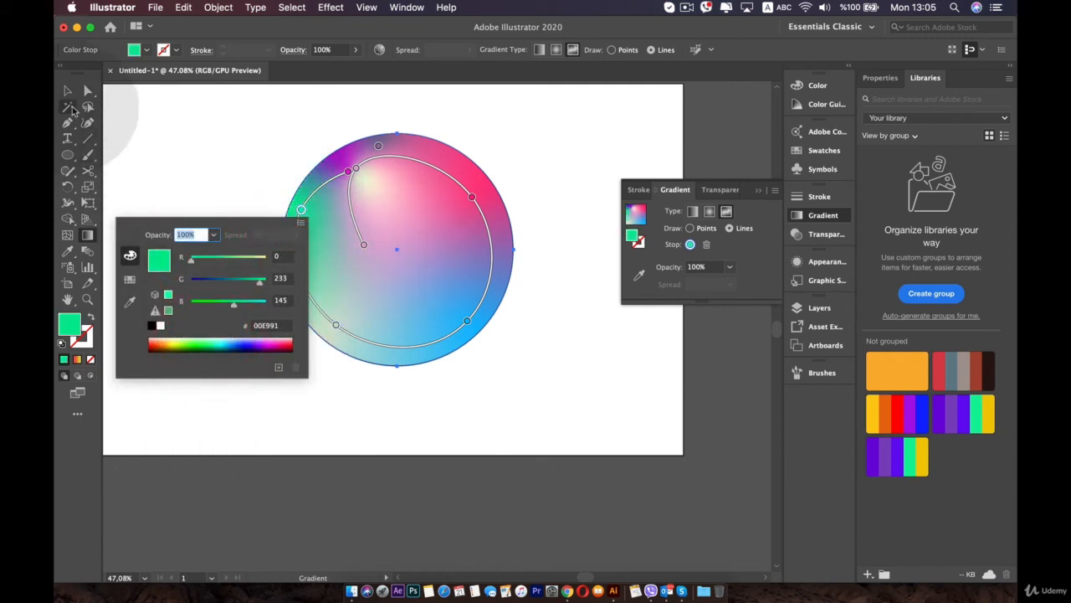
- Add a green stop below right of the circle's center and two separate white points, above right and below left of center
{"action": "left_click", "coordinate": [69, 93]}
{"action": "left_click", "coordinate": [730, 227]}
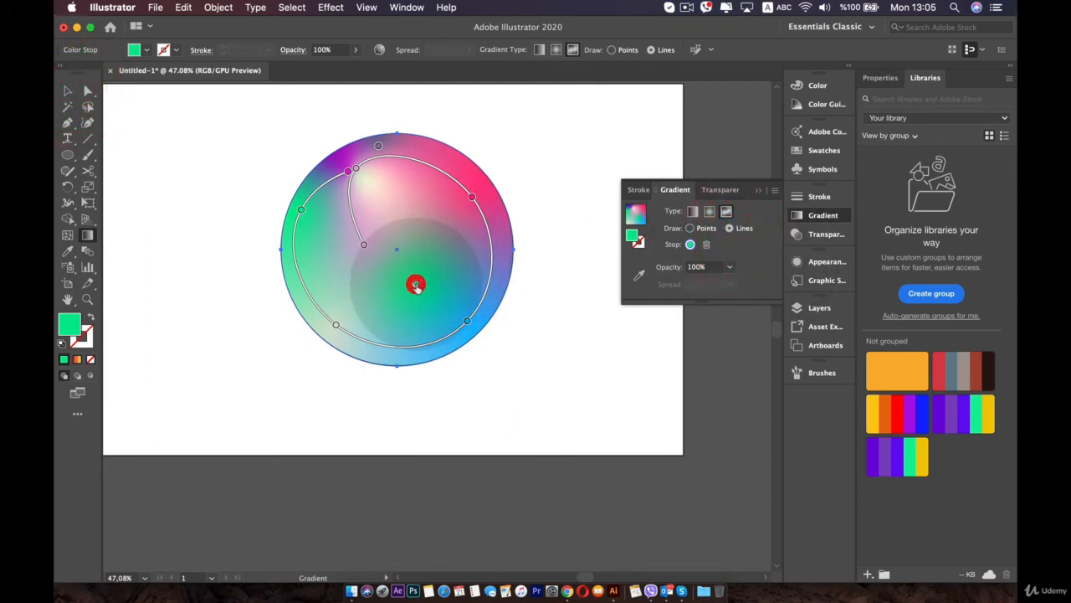
{"action": "key", "text": "super+z"}
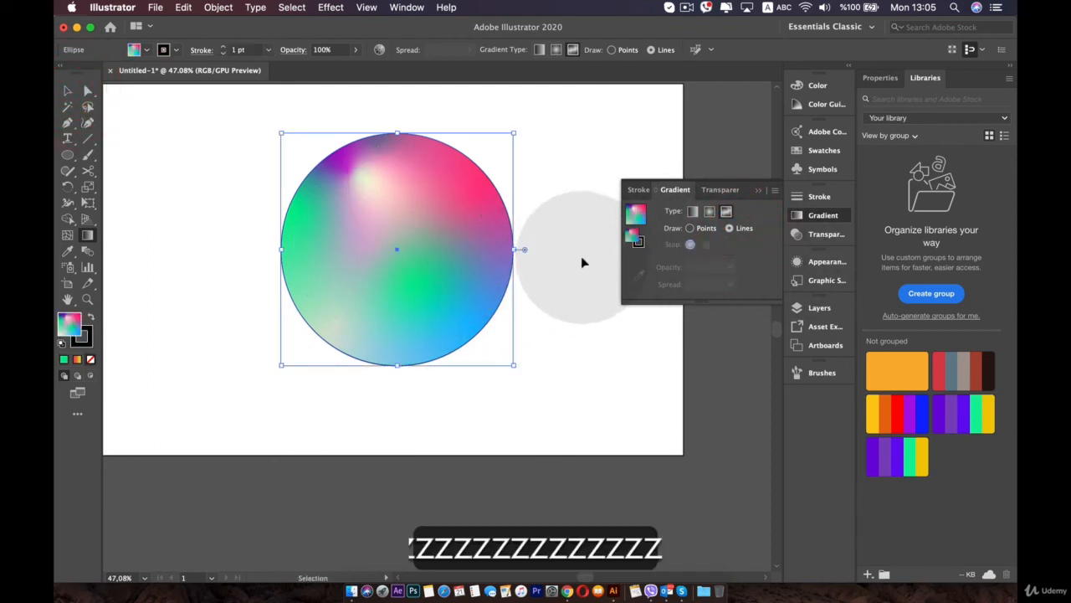
{"action": "key", "text": "g"}
{"action": "left_click", "coordinate": [690, 227]}
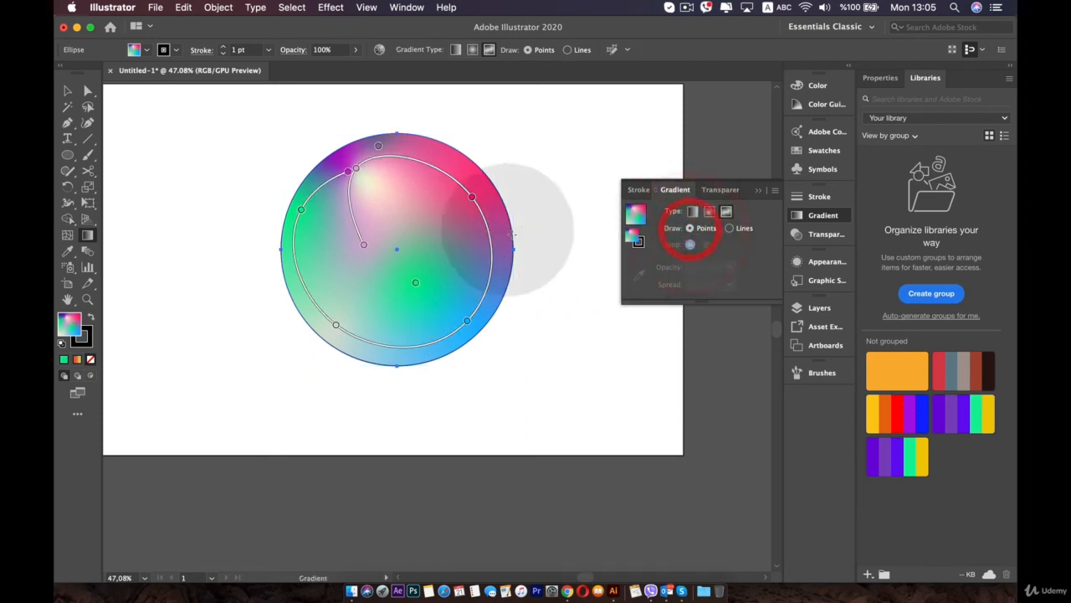
{"action": "left_click", "coordinate": [419, 216]}
{"action": "left_click", "coordinate": [347, 268]}
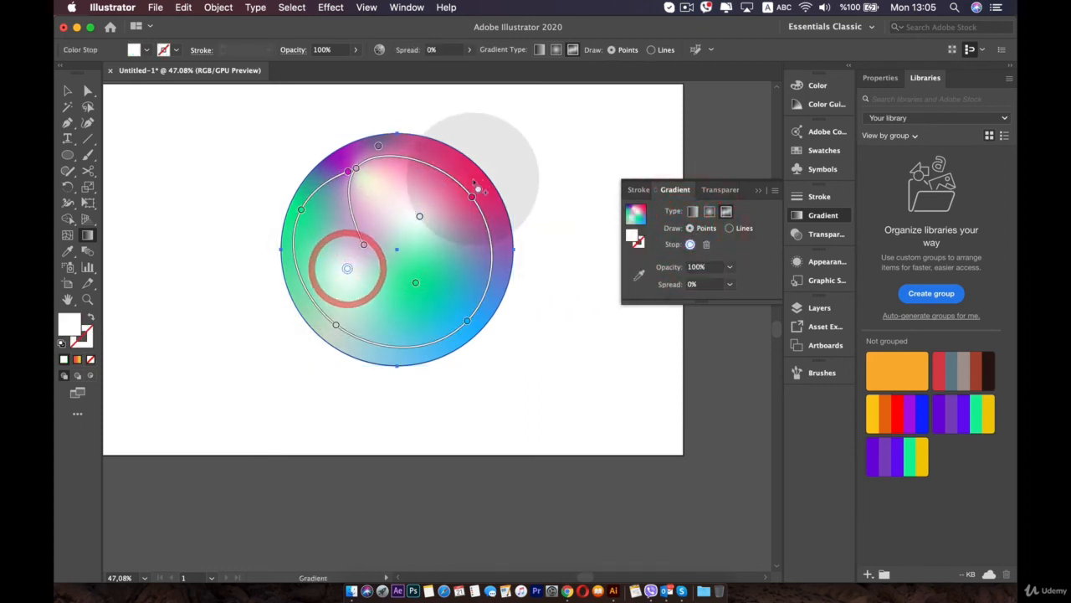
- Add a freeform point near the circle's upper-right edge and color it red
{"action": "left_click", "coordinate": [457, 172]}
{"action": "double_click", "coordinate": [458, 172]}
{"action": "left_click", "coordinate": [371, 241]}
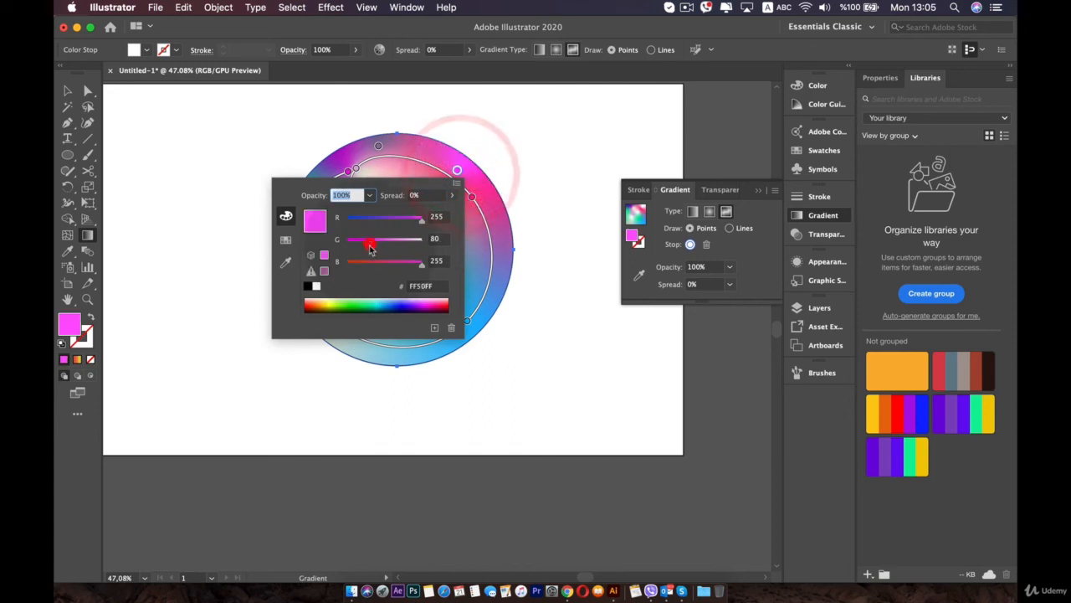
{"action": "left_click", "coordinate": [444, 157]}
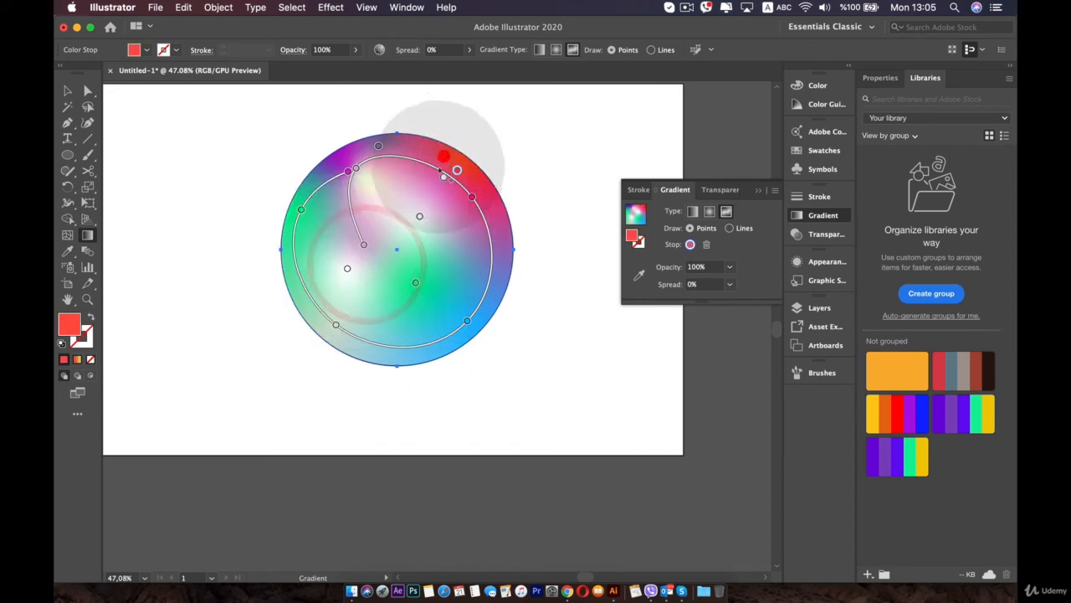
- Color the white point below left of the circle's center orange
{"action": "double_click", "coordinate": [345, 270]}
{"action": "left_click", "coordinate": [259, 359]}
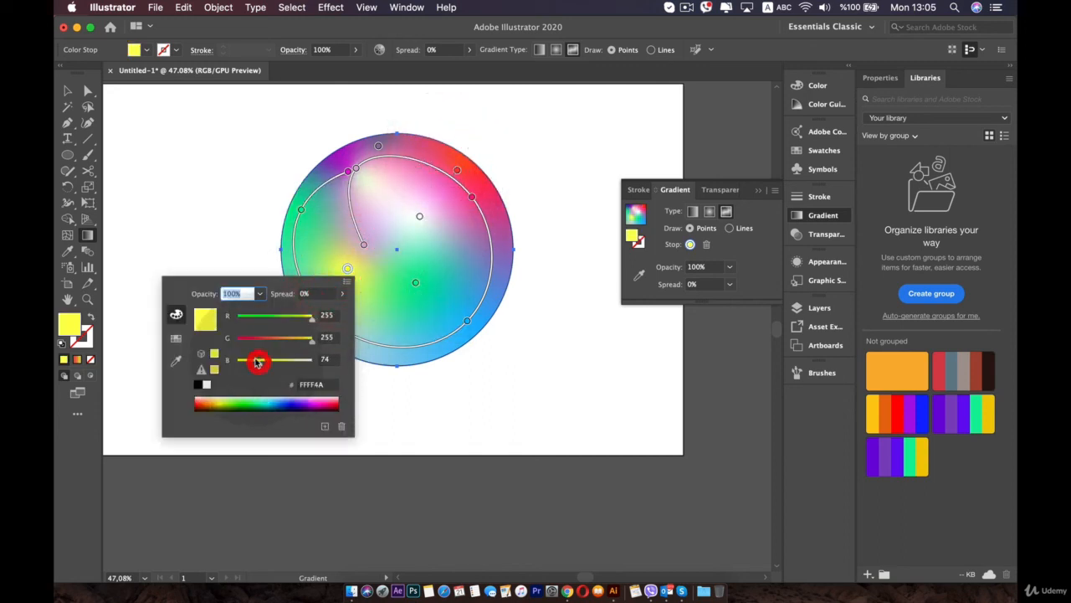
{"action": "left_click", "coordinate": [269, 337]}
{"action": "left_click", "coordinate": [403, 197]}
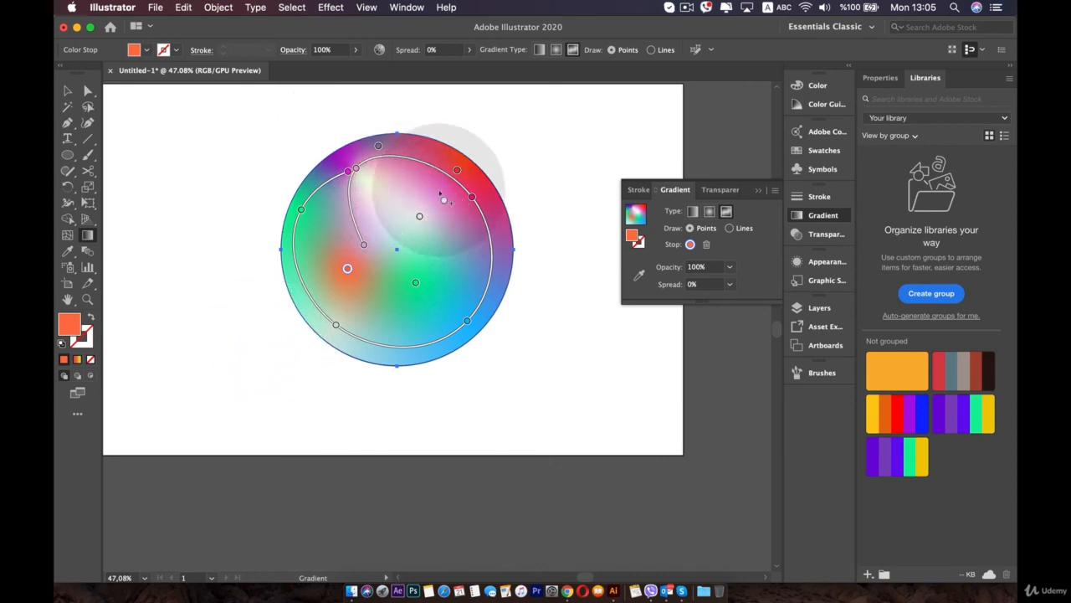
- Reposition the circle in the left half of the artboard and delete it
{"action": "left_click", "coordinate": [68, 90]}
{"action": "left_click", "coordinate": [147, 151]}
{"action": "scroll", "coordinate": [304, 282], "scroll_direction": "down", "scroll_amount": 3}
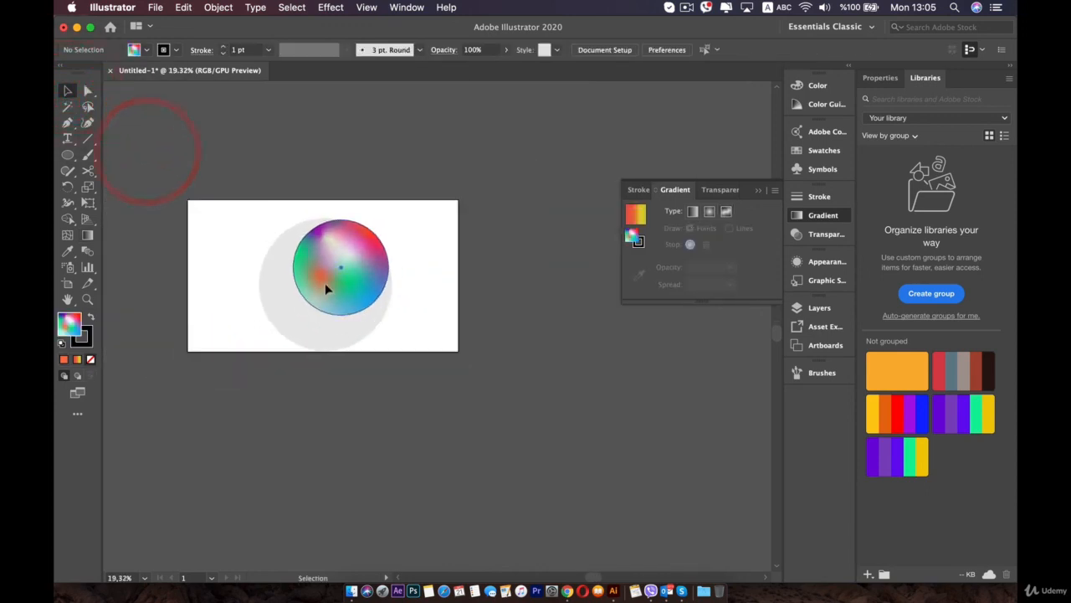
{"action": "left_click_drag", "start_coordinate": [325, 283], "coordinate": [406, 309]}
{"action": "scroll", "coordinate": [283, 301], "scroll_direction": "up", "scroll_amount": 3}
{"action": "key", "text": "space"}
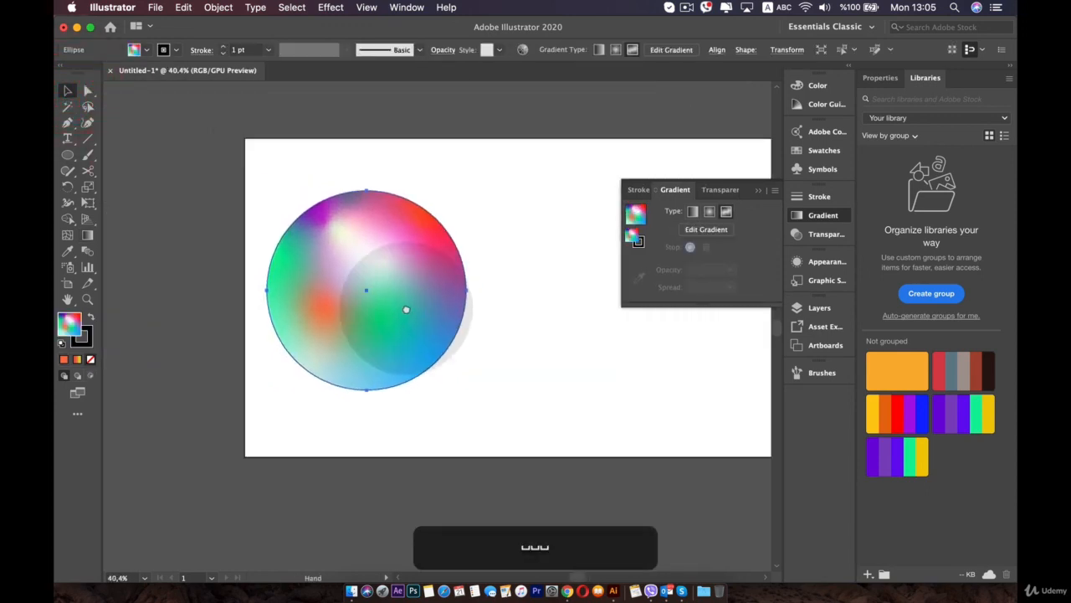
{"action": "left_click_drag", "start_coordinate": [384, 271], "coordinate": [442, 268]}
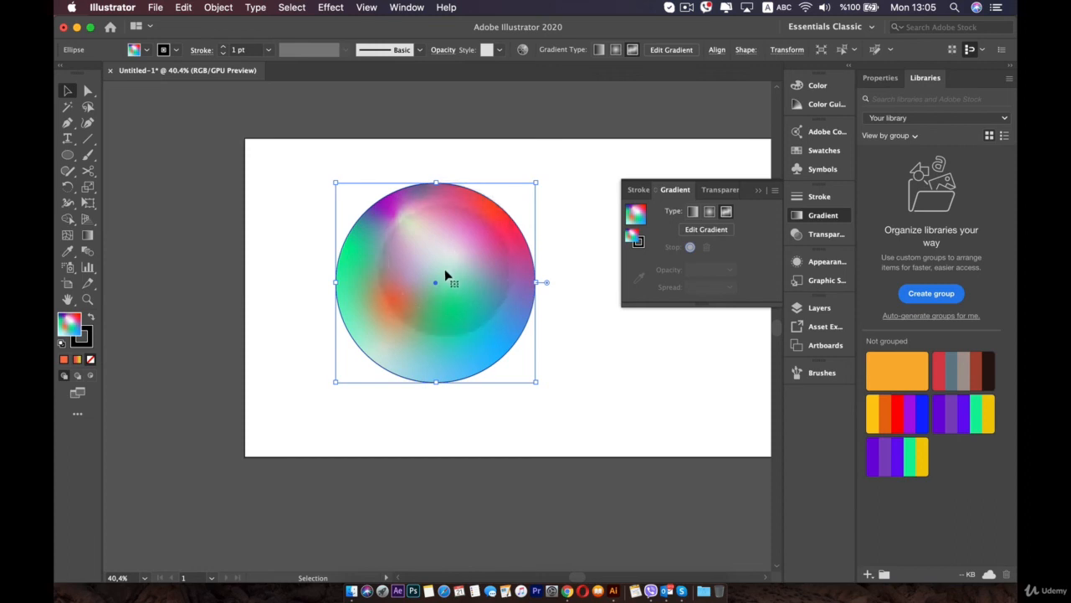
{"action": "scroll", "coordinate": [445, 268], "scroll_direction": "up", "scroll_amount": 2}
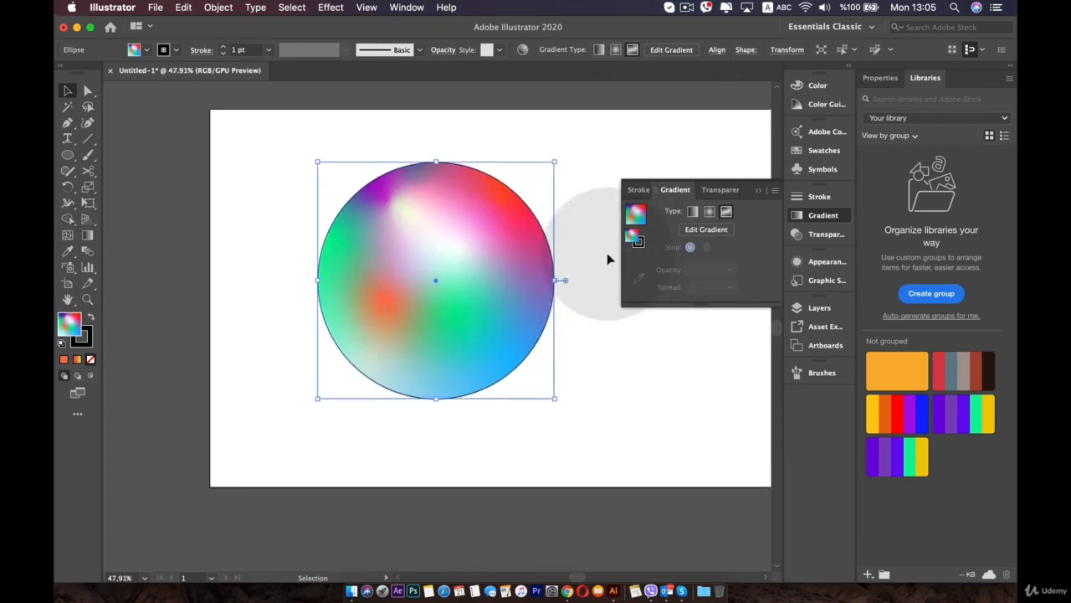
{"action": "left_click", "coordinate": [640, 243]}
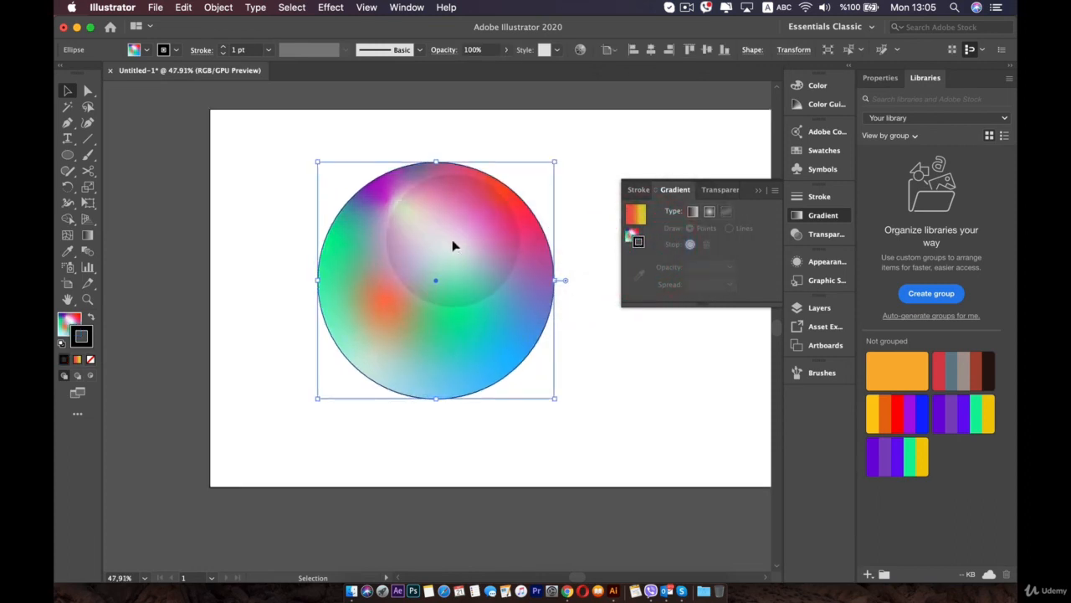
{"action": "key", "text": "BackSpace"}
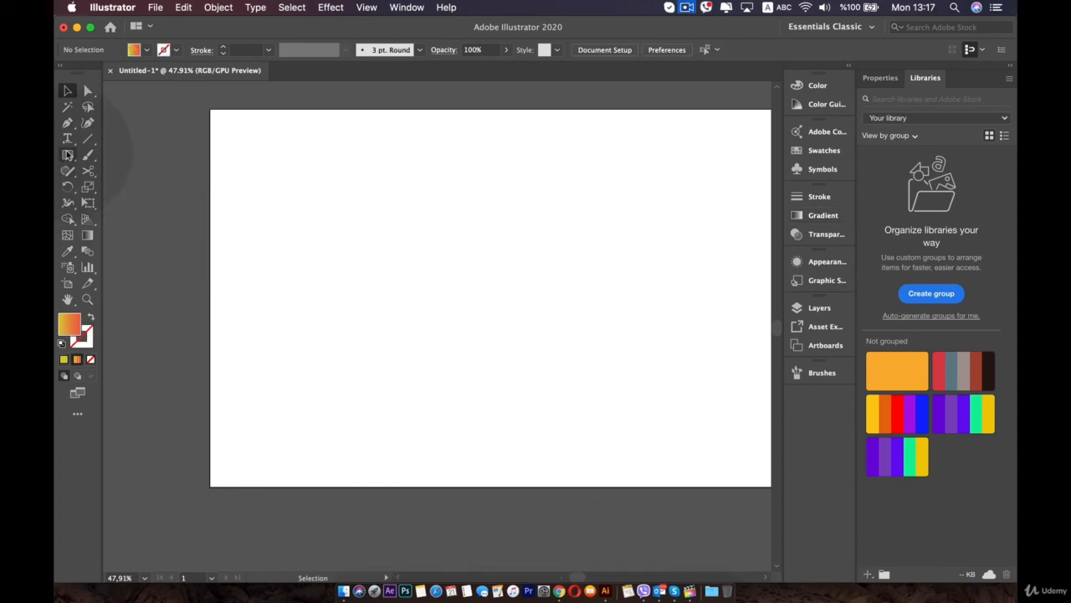
- Draw a square with the yellow-to-red gradient fill and raise its stroke weight to 38 pt
{"action": "left_click_drag", "start_coordinate": [361, 196], "coordinate": [516, 344]}
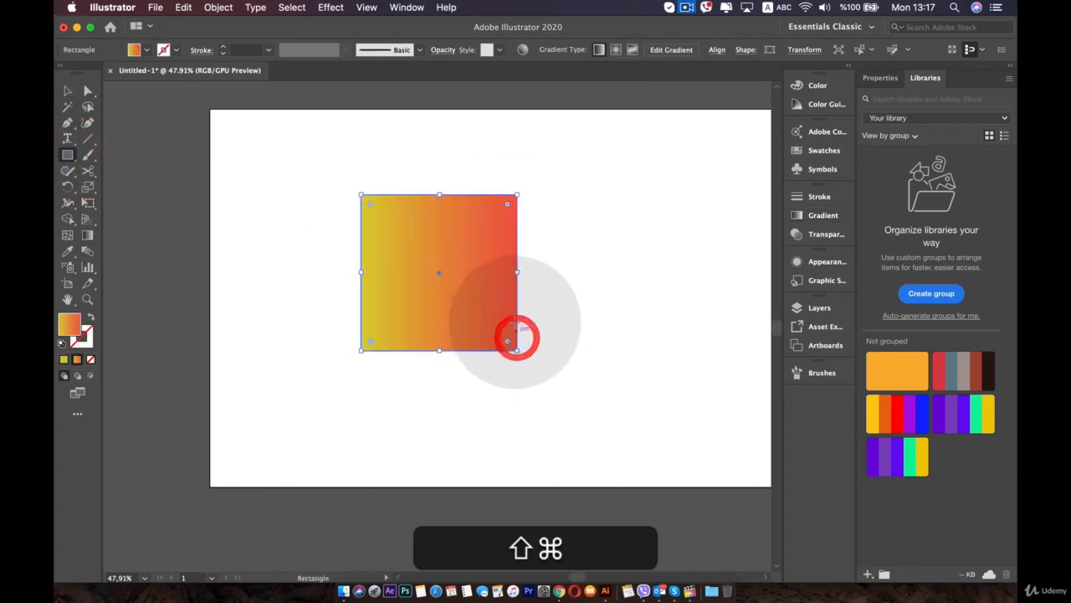
{"action": "left_click", "coordinate": [223, 47]}
{"action": "left_click", "coordinate": [223, 47]}
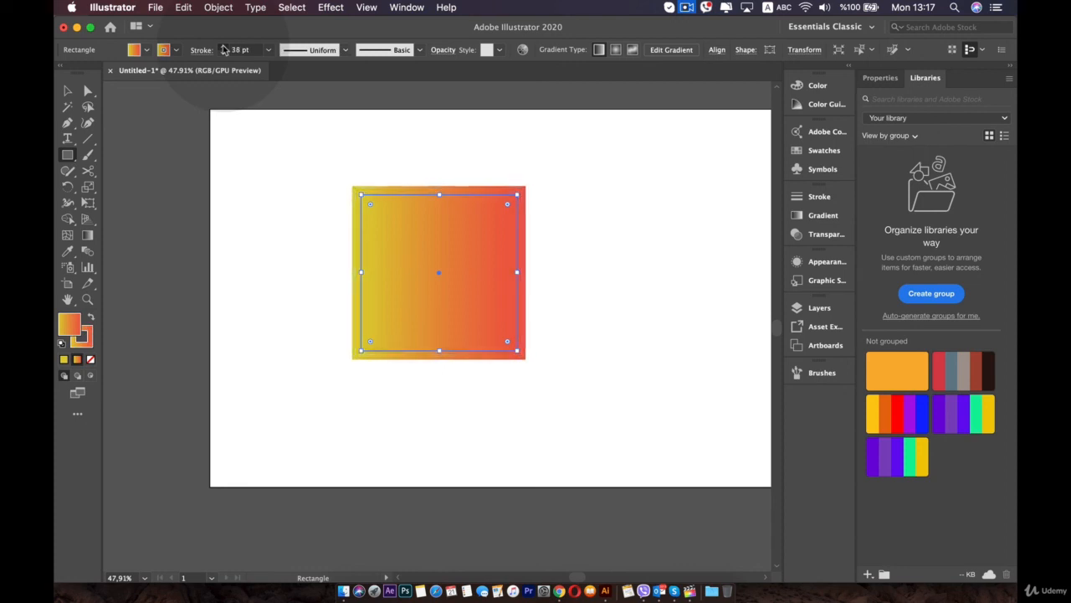
- Reset the fill and stroke to the default white and black, and delete the square
{"action": "left_click", "coordinate": [62, 343]}
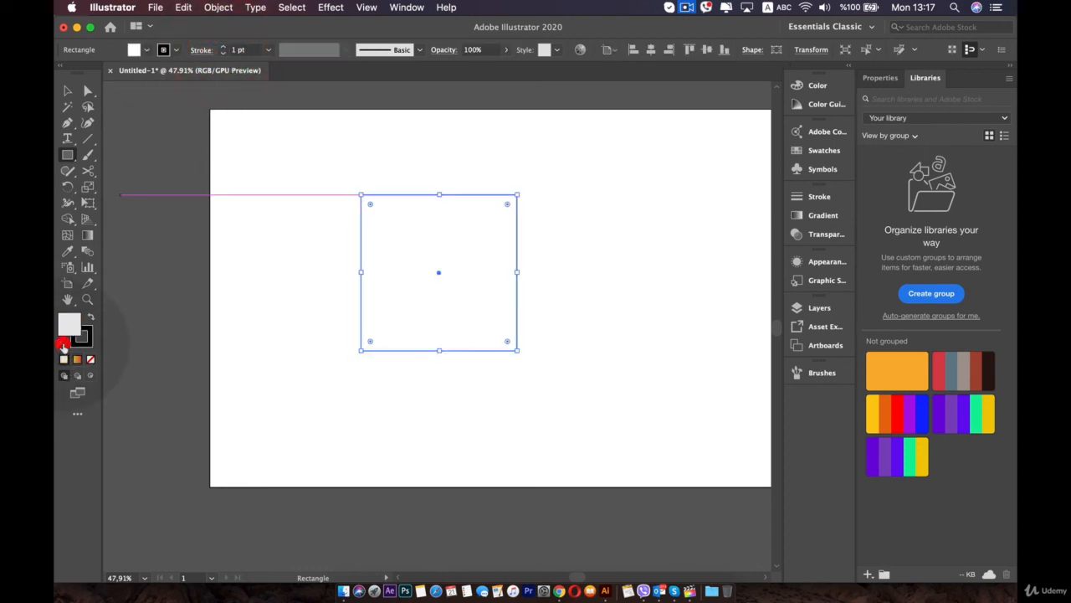
{"action": "key", "text": "v"}
{"action": "key", "text": "BackSpace"}
{"action": "key", "text": "BackSpace"}
{"action": "key", "text": "BackSpace"}
{"action": "key", "text": "BackSpace"}
{"action": "key", "text": "BackSpace"}
{"action": "key", "text": "BackSpace"}
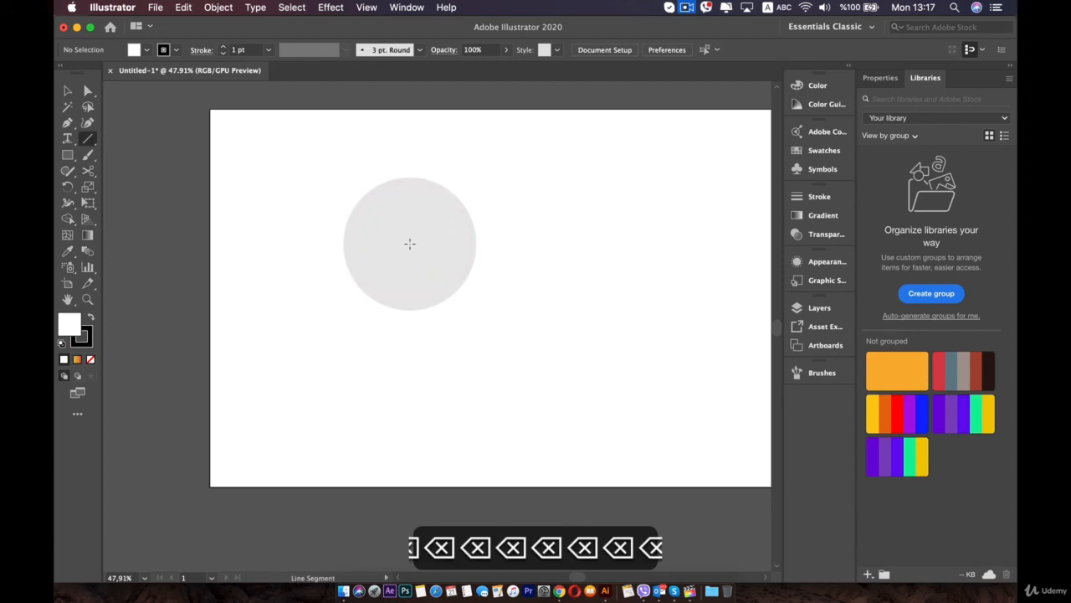
- Draw a large rectangle in the middle of the artboard and raise its black stroke to 52 pt
{"action": "left_click", "coordinate": [67, 155]}
{"action": "mouse_move", "coordinate": [407, 187]}
{"action": "left_mouse_down"}
{"action": "mouse_move", "coordinate": [667, 401]}
{"action": "mouse_move", "coordinate": [638, 398]}
{"action": "left_mouse_up"}
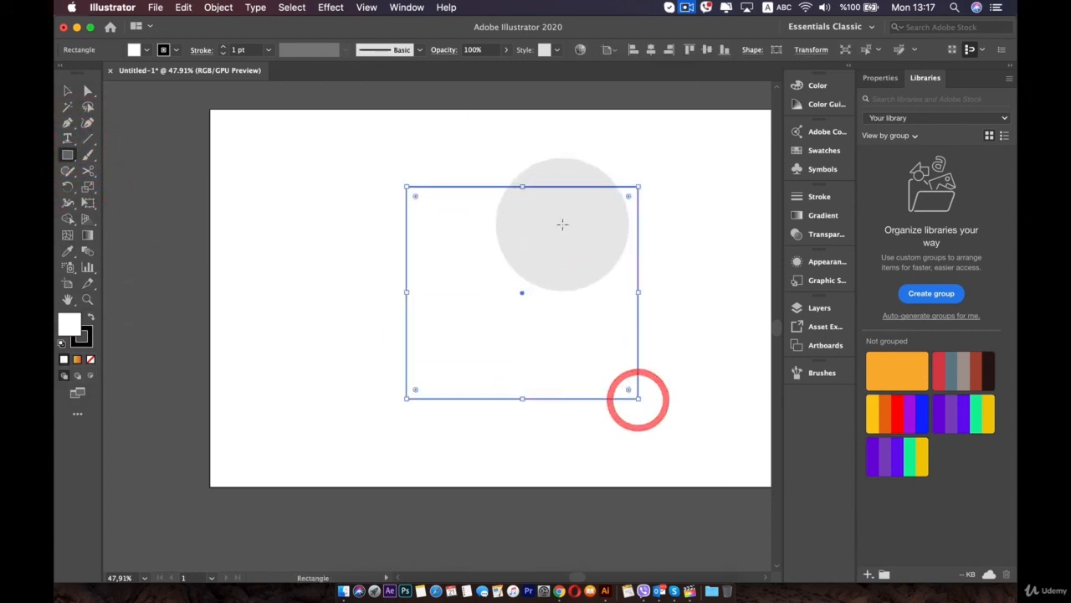
{"action": "left_click", "coordinate": [223, 47]}
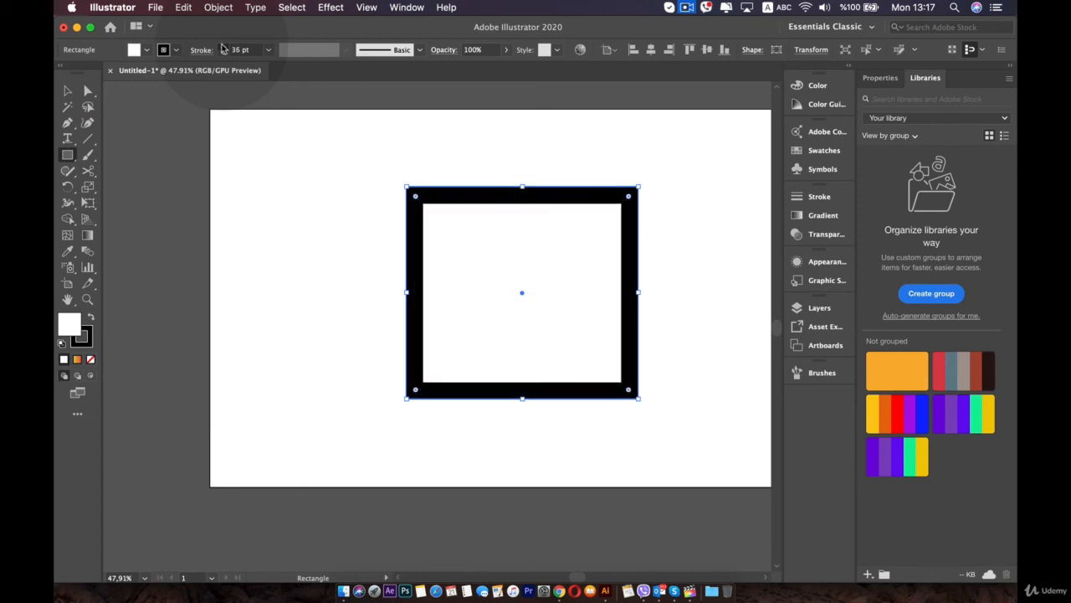
{"action": "left_click", "coordinate": [222, 47]}
- Apply the yellow-to-red linear gradient to the rectangle's stroke
{"action": "left_click", "coordinate": [818, 219]}
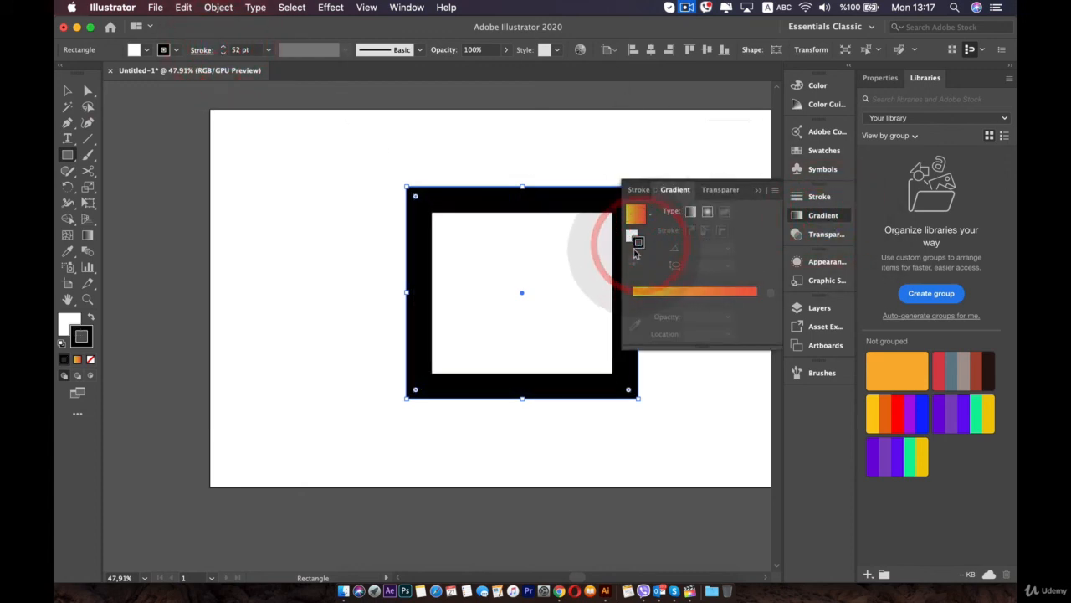
{"action": "left_click", "coordinate": [700, 302]}
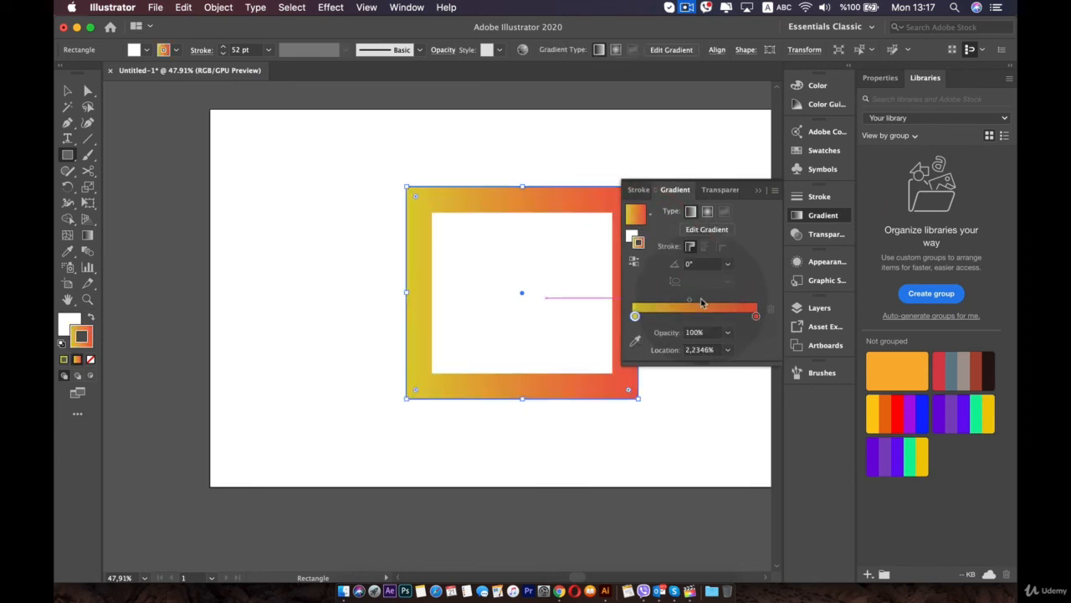
{"action": "left_click_drag", "start_coordinate": [513, 205], "coordinate": [380, 206]}
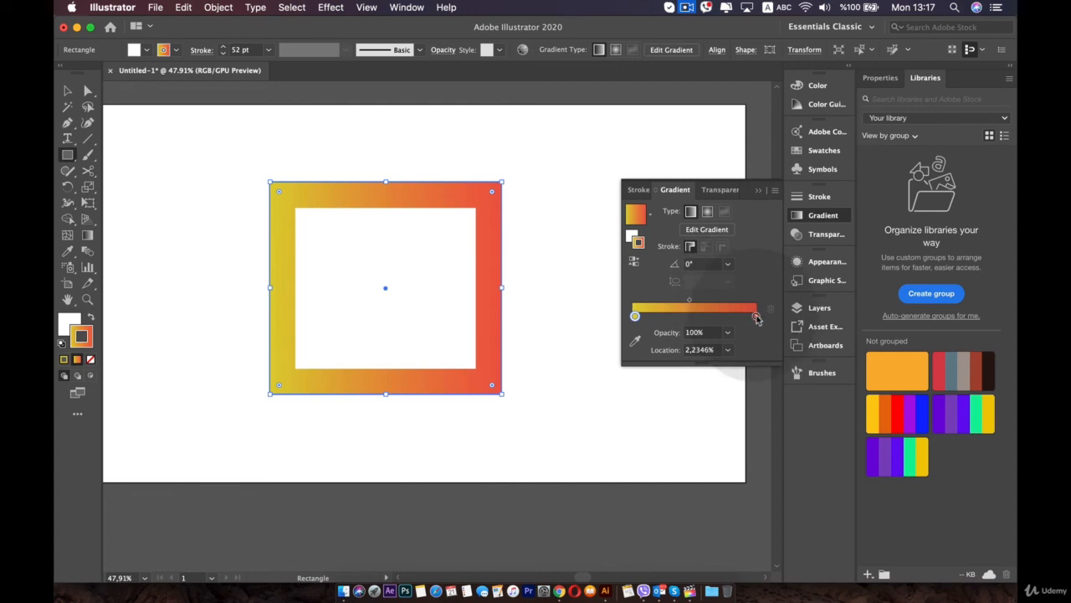
- Move the stroke gradient's midpoint between the yellow and red stops to about 35.33% and open the list of preset gradients
{"action": "left_click_drag", "start_coordinate": [756, 318], "coordinate": [797, 312]}
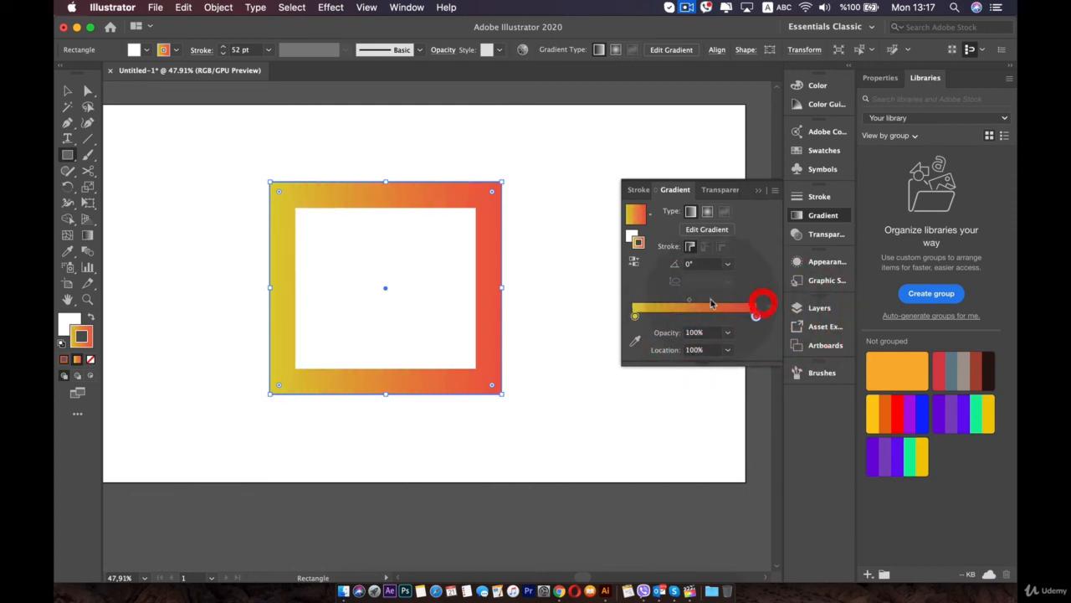
{"action": "left_click_drag", "start_coordinate": [691, 304], "coordinate": [742, 304]}
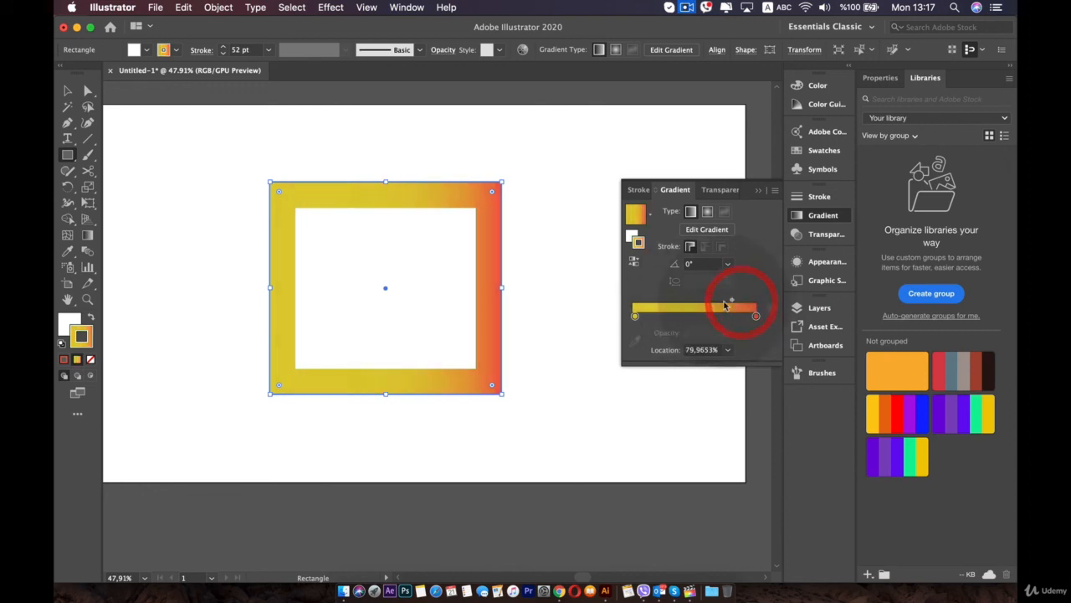
{"action": "left_click_drag", "start_coordinate": [669, 303], "coordinate": [678, 299]}
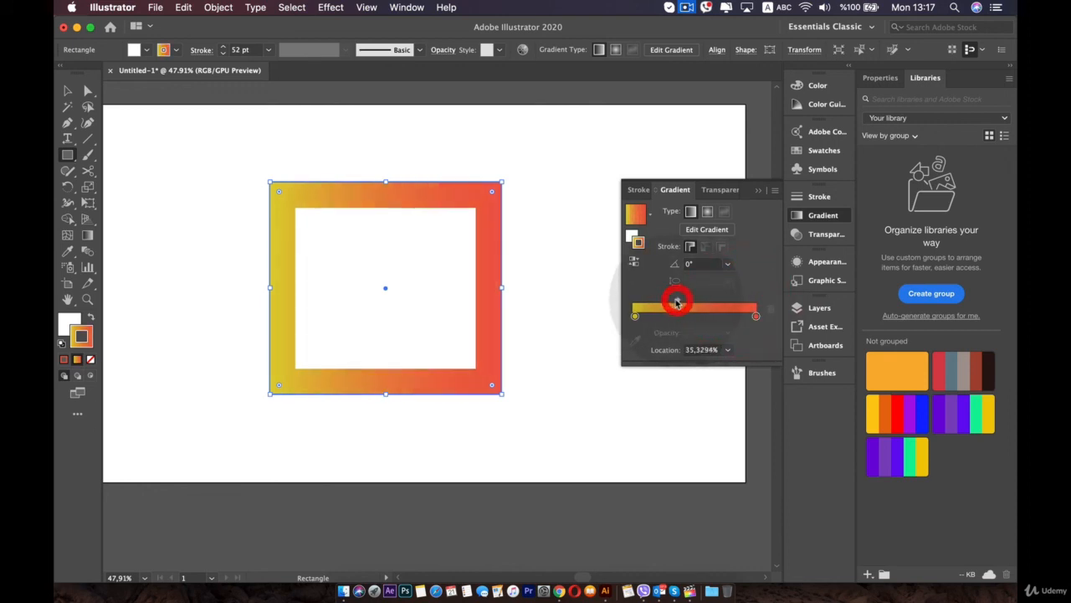
{"action": "left_click", "coordinate": [652, 217]}
{"action": "left_click", "coordinate": [652, 216]}
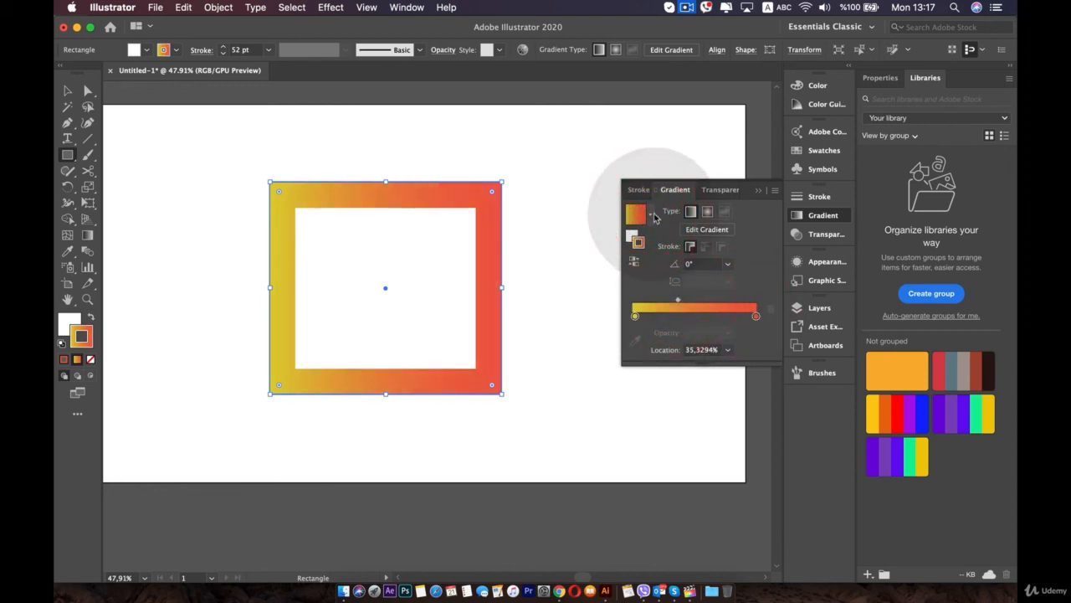
{"action": "left_click", "coordinate": [652, 218]}
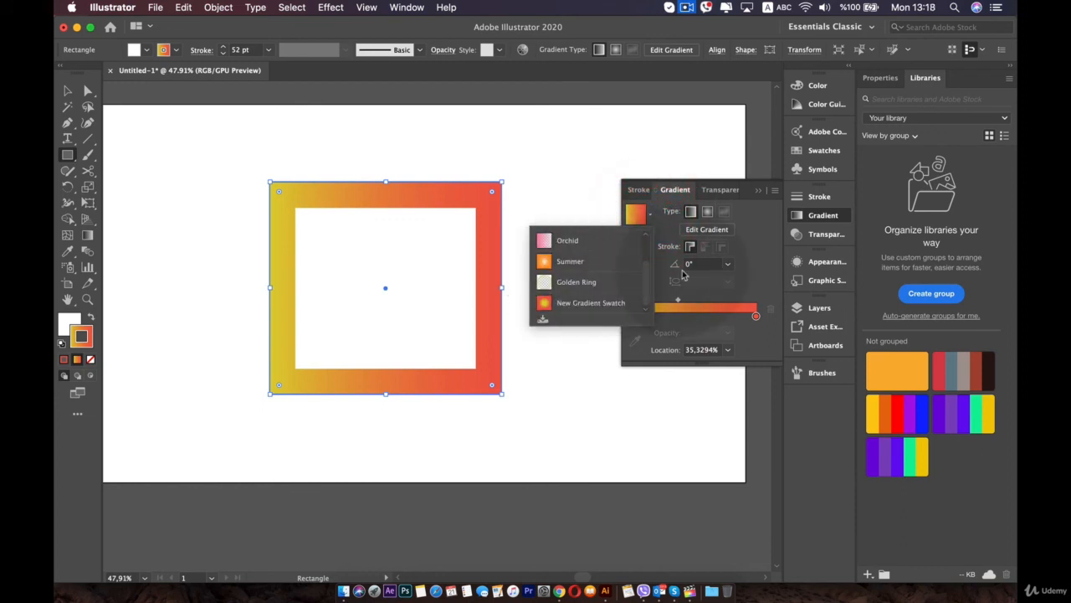
- Add a stop at about 70.44% on the stroke gradient and color it dark green
{"action": "left_click", "coordinate": [718, 315]}
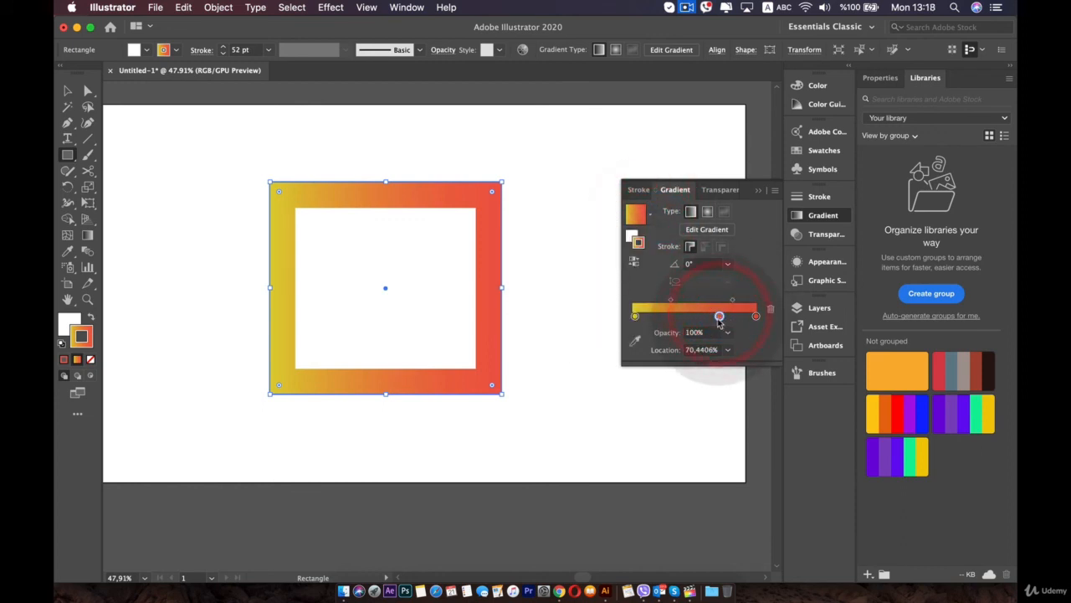
{"action": "double_click", "coordinate": [719, 317]}
{"action": "left_click_drag", "start_coordinate": [684, 391], "coordinate": [676, 369]}
{"action": "left_click", "coordinate": [664, 449]}
{"action": "left_click", "coordinate": [694, 455]}
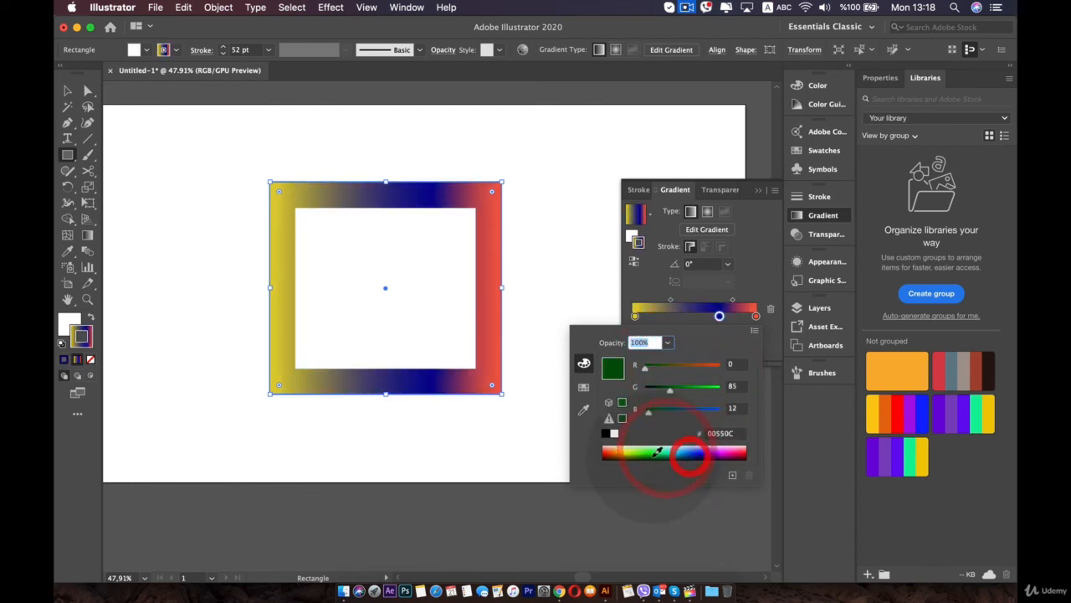
{"action": "left_click", "coordinate": [653, 458]}
{"action": "left_click", "coordinate": [685, 318]}
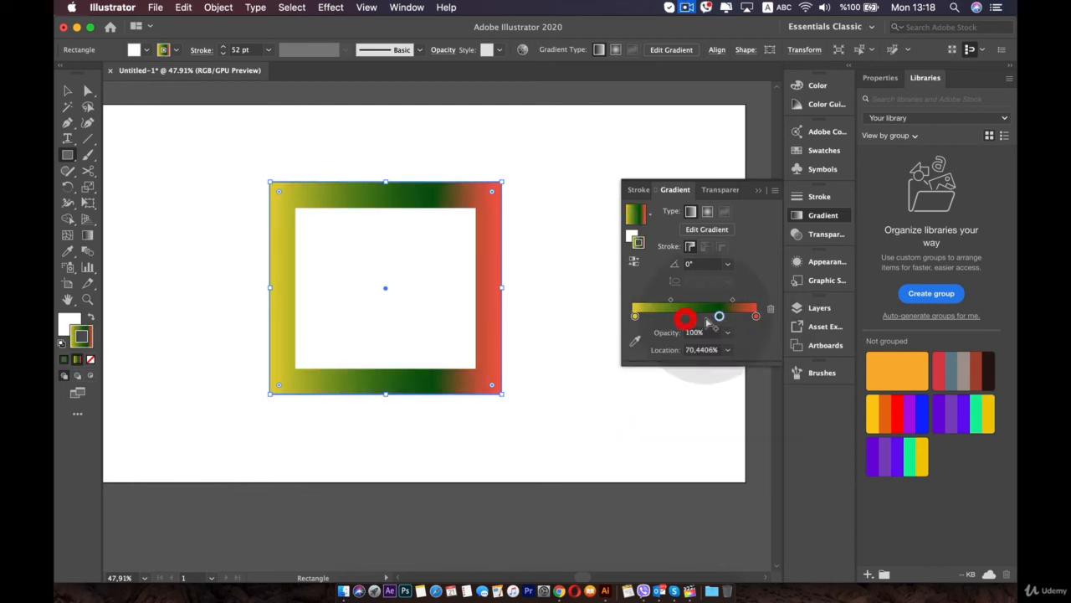